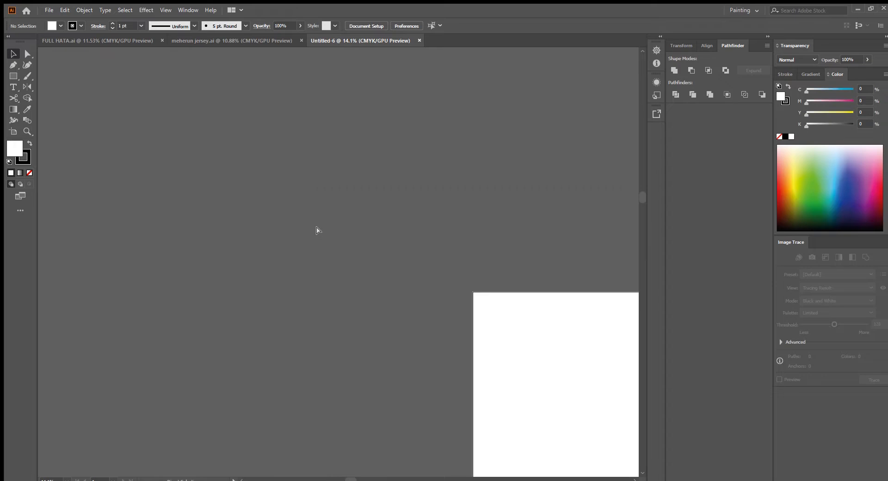
# Paste the jersey mockup image onto the canvas and position it in view
pyautogui.hotkey('ctrl', 'v')
pyautogui.moveTo(367, 262); pyautogui.dragTo(445, 284)
pyautogui.moveTo(367, 285); pyautogui.dragTo(412, 195)
pyautogui.moveTo(347, 181); pyautogui.dragTo(356, 319)
pyautogui.moveTo(384, 349); pyautogui.dragTo(338, 319)
# Draw a rectangle over the front jersey and make a clipping mask to crop the image to the front view
pyautogui.press('m')
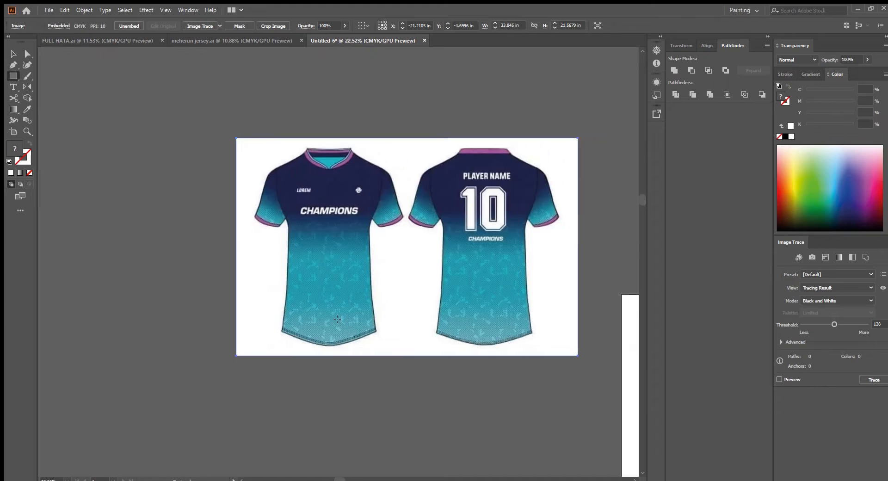
pyautogui.moveTo(279, 337); pyautogui.dragTo(384, 152)
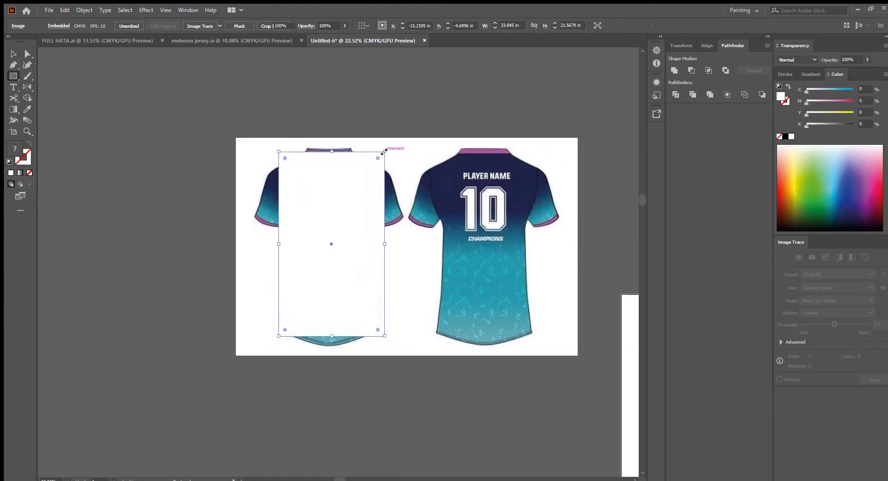
pyautogui.scroll(-2, 374, 204)
pyautogui.moveTo(348, 208); pyautogui.dragTo(355, 216)
pyautogui.press('v')
pyautogui.keyDown('shift'); pyautogui.click(394, 288); pyautogui.keyUp('shift')
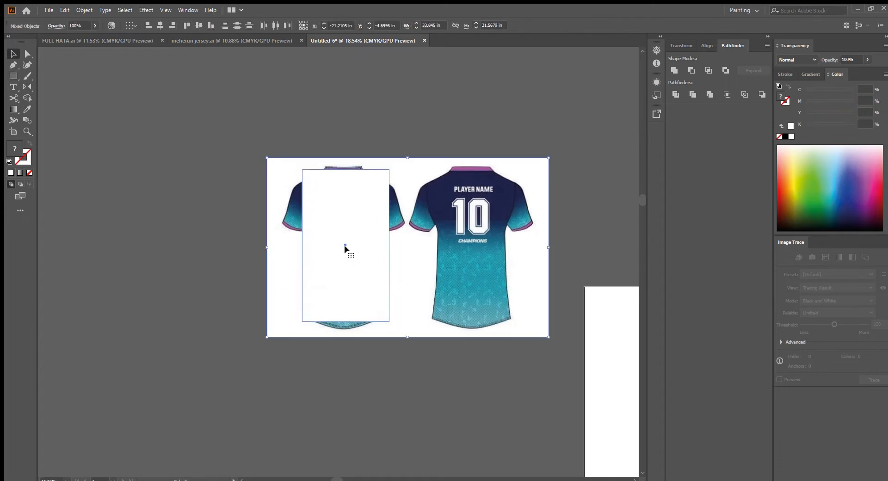
pyautogui.hotkey('ctrl', '7')
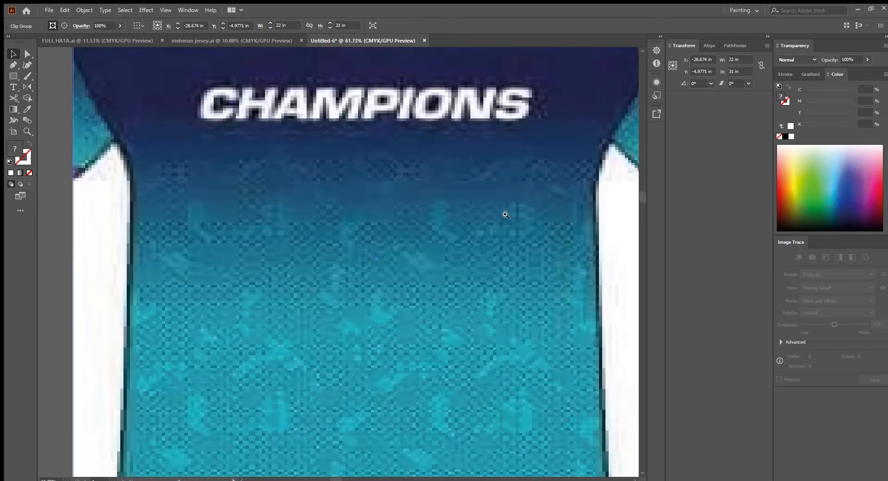
# Lock the clipped front jersey image so it stays fixed while tracing
pyautogui.scroll(-8, 490, 214)
pyautogui.click(408, 337)
pyautogui.scroll(4, 430, 264)
pyautogui.moveTo(481, 301); pyautogui.dragTo(434, 323)
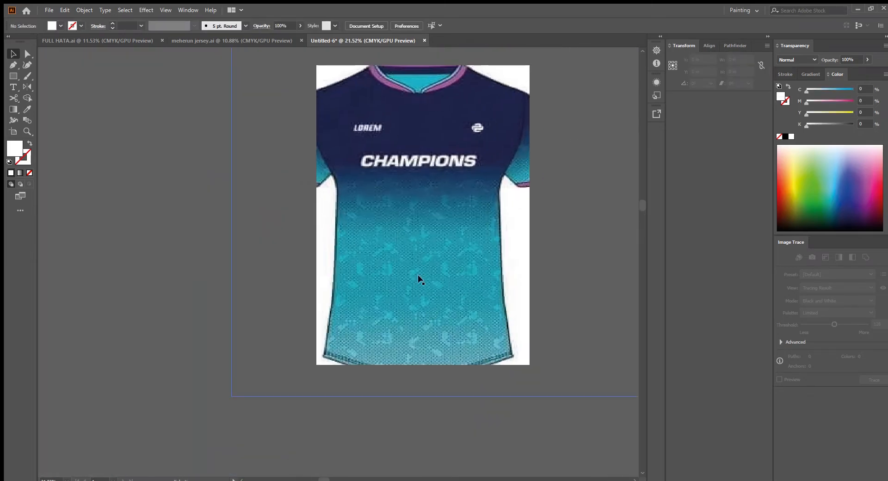
pyautogui.click(417, 275)
pyautogui.hotkey('ctrl', '2')
pyautogui.moveTo(415, 237); pyautogui.dragTo(536, 329)
pyautogui.moveTo(537, 373); pyautogui.dragTo(464, 357)
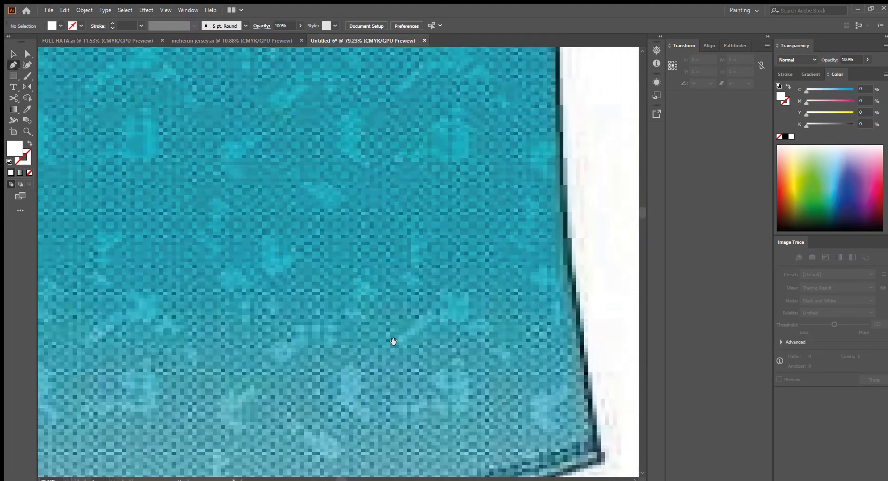
# Trace an irregular pattern shape on the jersey's lower body with the Pen tool, setting its fill to none
pyautogui.scroll(2, 394, 342)
pyautogui.moveTo(332, 282); pyautogui.dragTo(385, 294)
pyautogui.click(331, 273)
pyautogui.click(337, 273)
pyautogui.click(340, 271)
pyautogui.click(347, 267)
pyautogui.click(357, 254)
pyautogui.click(366, 249)
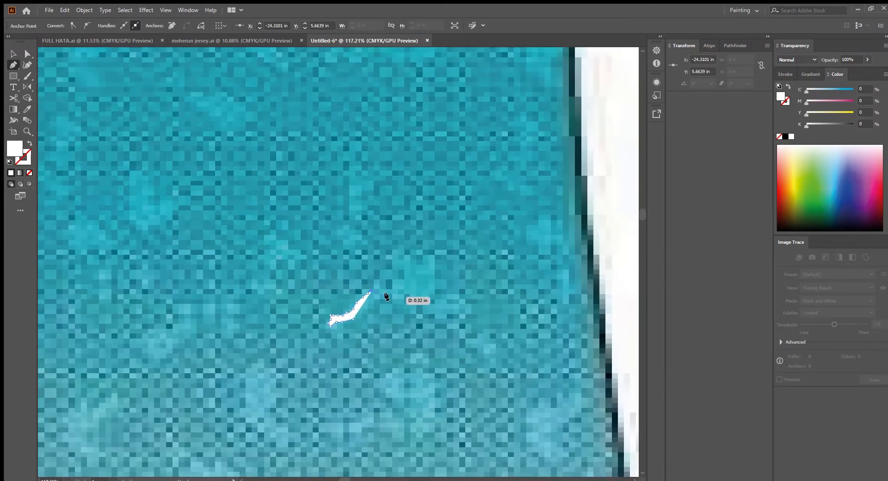
pyautogui.click(393, 286)
pyautogui.click(397, 277)
pyautogui.click(406, 269)
pyautogui.click(401, 258)
pyautogui.click(405, 253)
pyautogui.click(410, 254)
pyautogui.click(418, 263)
pyautogui.moveTo(433, 267); pyautogui.dragTo(433, 251)
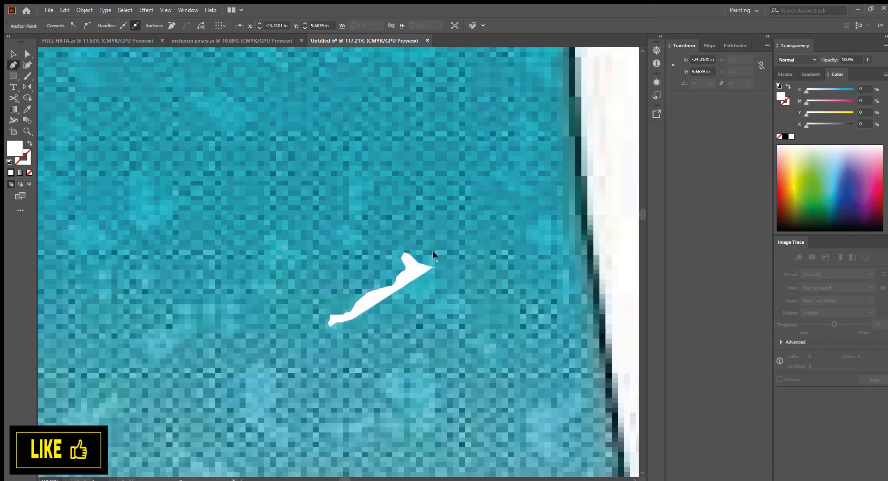
pyautogui.click(437, 253)
pyautogui.click(440, 256)
pyautogui.click(443, 271)
pyautogui.click(435, 285)
pyautogui.click(436, 290)
pyautogui.click(440, 290)
pyautogui.click(444, 290)
pyautogui.press('/')
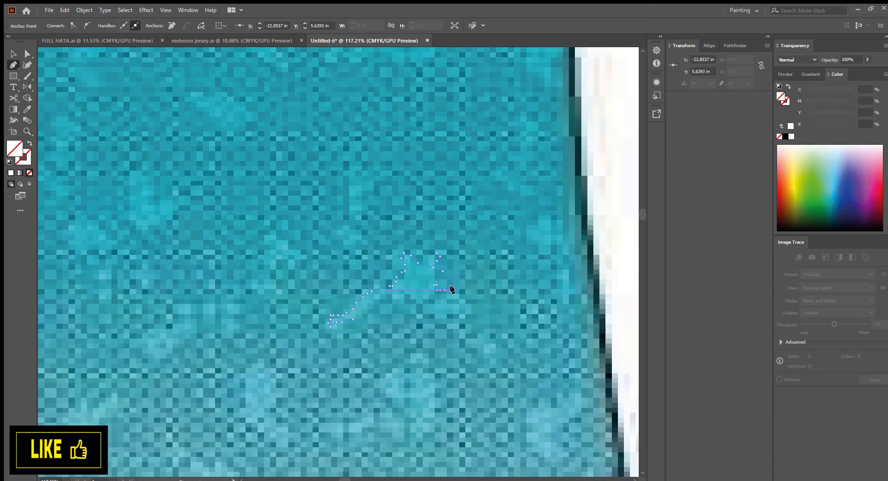
pyautogui.click(453, 290)
pyautogui.scroll(-5, 454, 296)
pyautogui.scroll(5, 454, 300)
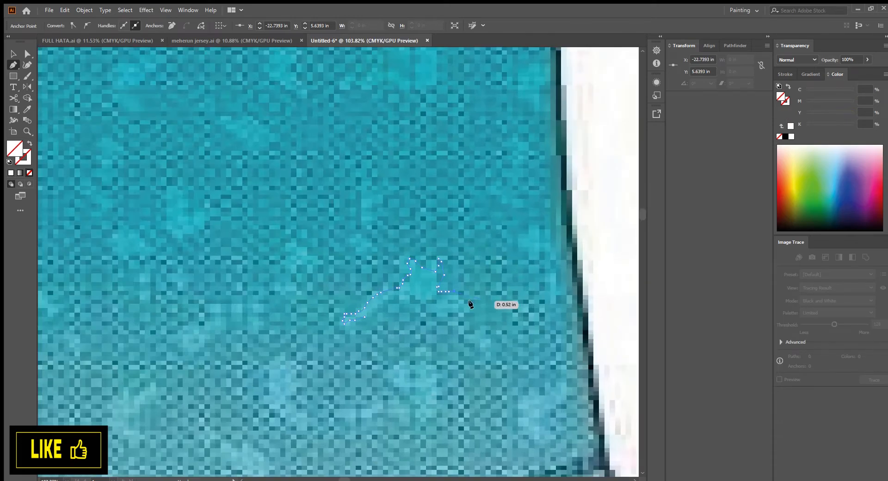
pyautogui.click(466, 308)
pyautogui.click(478, 351)
pyautogui.moveTo(387, 294); pyautogui.dragTo(382, 300)
pyautogui.scroll(-5, 365, 317)
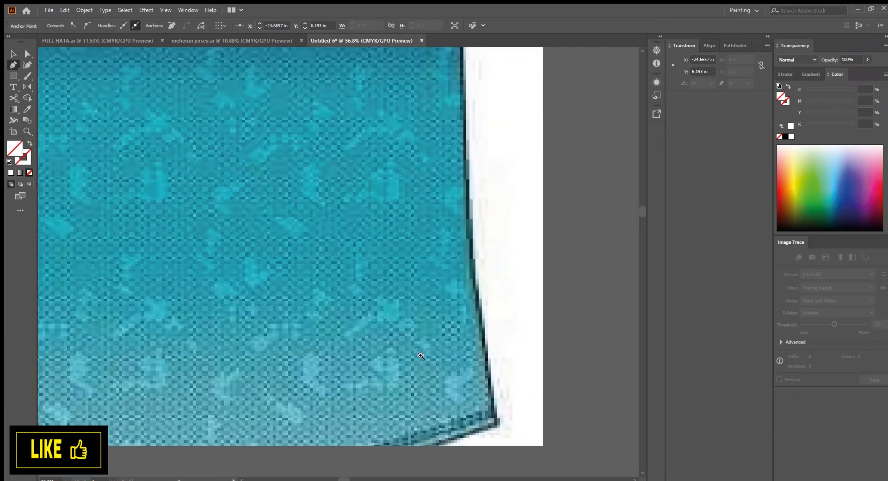
# Fill the traced shape with the jersey's teal colour sampled with the Eyedropper
pyautogui.scroll(3, 426, 357)
pyautogui.press('i')
pyautogui.click(390, 303)
pyautogui.scroll(-2, 398, 320)
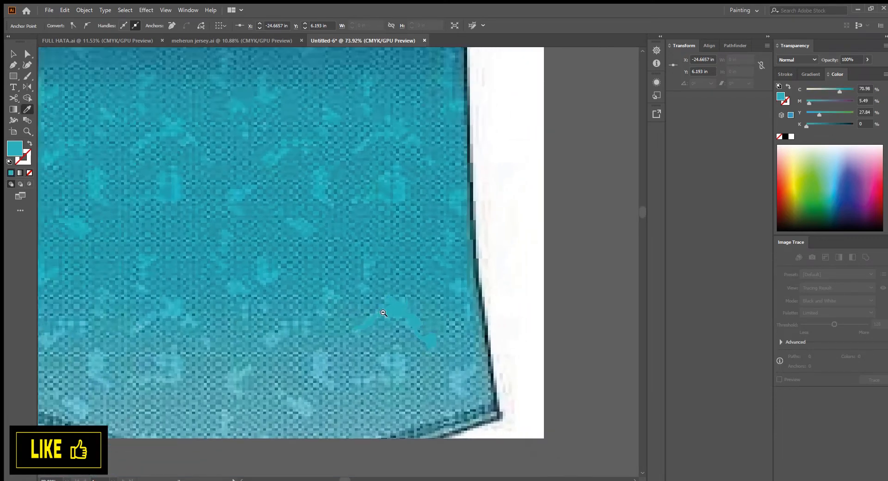
# Duplicate the teal pattern shape and rotate the copy into place below the original
pyautogui.press('c')
pyautogui.press('v')
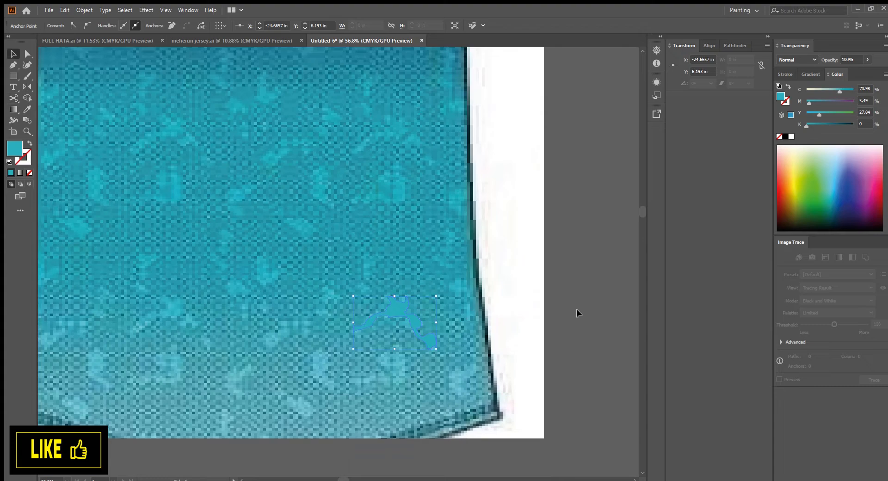
pyautogui.click(576, 309)
pyautogui.scroll(3, 372, 333)
pyautogui.click(413, 306)
pyautogui.scroll(-4, 413, 323)
pyautogui.moveTo(407, 371); pyautogui.dragTo(510, 336)
pyautogui.click(467, 412)
pyautogui.click(13, 67)
pyautogui.moveTo(368, 274); pyautogui.dragTo(290, 247)
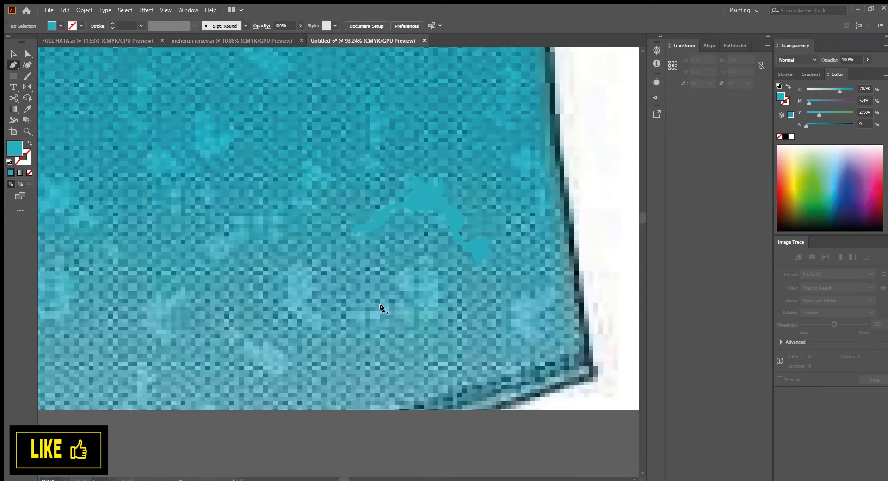
pyautogui.click(364, 315)
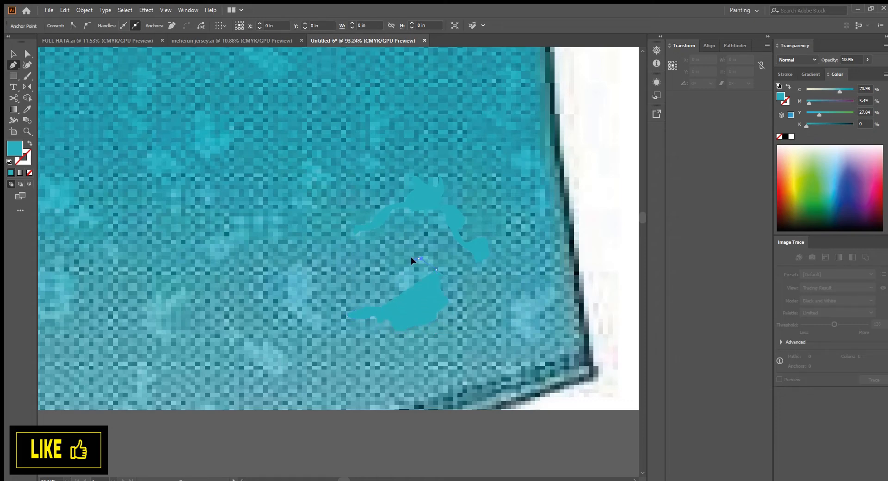
pyautogui.moveTo(409, 288); pyautogui.dragTo(397, 332)
pyautogui.click(381, 307)
pyautogui.scroll(-2, 380, 307)
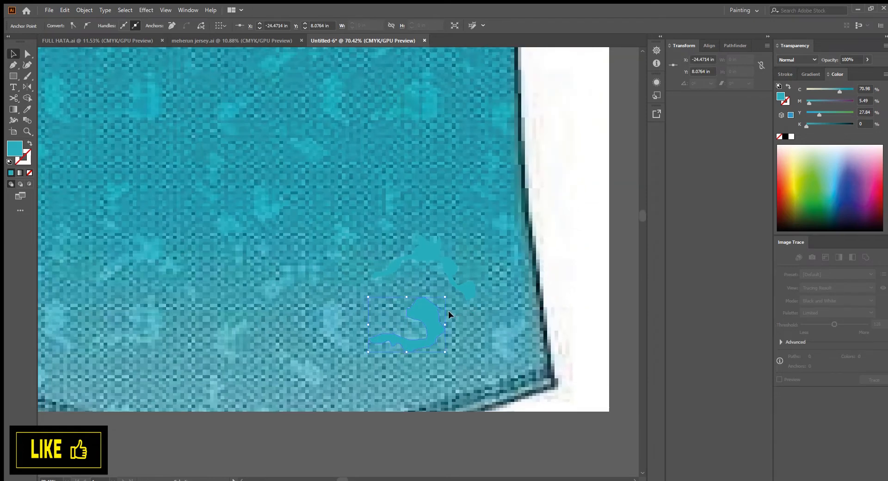
pyautogui.click(556, 312)
# Trace another small teal pattern shape to the left of the previous shapes with the Pen tool
pyautogui.scroll(2, 476, 335)
pyautogui.moveTo(476, 334)
pyautogui.mouseDown()
pyautogui.moveTo(509, 361)
pyautogui.moveTo(454, 303)
pyautogui.moveTo(483, 330)
pyautogui.mouseUp()
pyautogui.scroll(2, 476, 327)
pyautogui.scroll(-8, 483, 330)
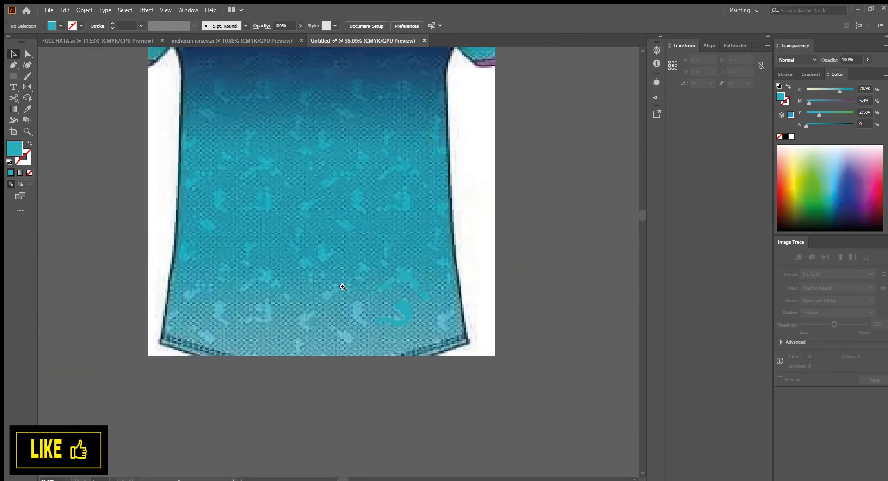
pyautogui.moveTo(341, 292); pyautogui.dragTo(377, 304)
pyautogui.scroll(3, 377, 303)
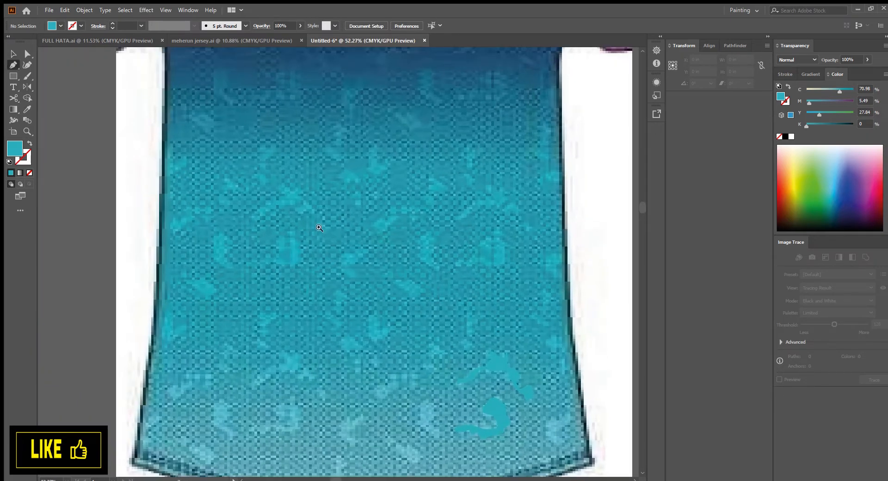
pyautogui.scroll(2, 320, 229)
pyautogui.moveTo(476, 456); pyautogui.dragTo(368, 254)
pyautogui.scroll(1, 370, 254)
pyautogui.click(379, 288)
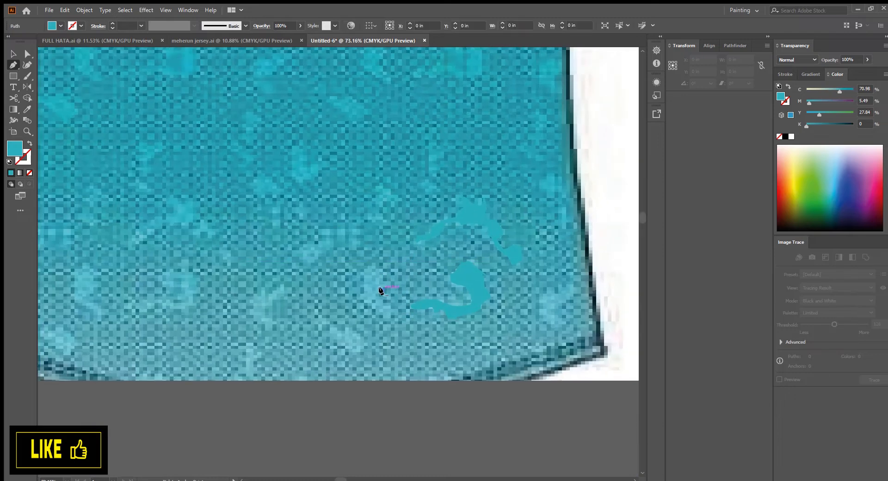
pyautogui.click(386, 279)
pyautogui.click(388, 274)
pyautogui.click(383, 268)
pyautogui.click(378, 266)
pyautogui.click(376, 265)
pyautogui.click(366, 265)
pyautogui.click(357, 266)
pyautogui.click(356, 270)
pyautogui.click(369, 299)
pyautogui.click(371, 305)
pyautogui.click(376, 308)
pyautogui.click(382, 310)
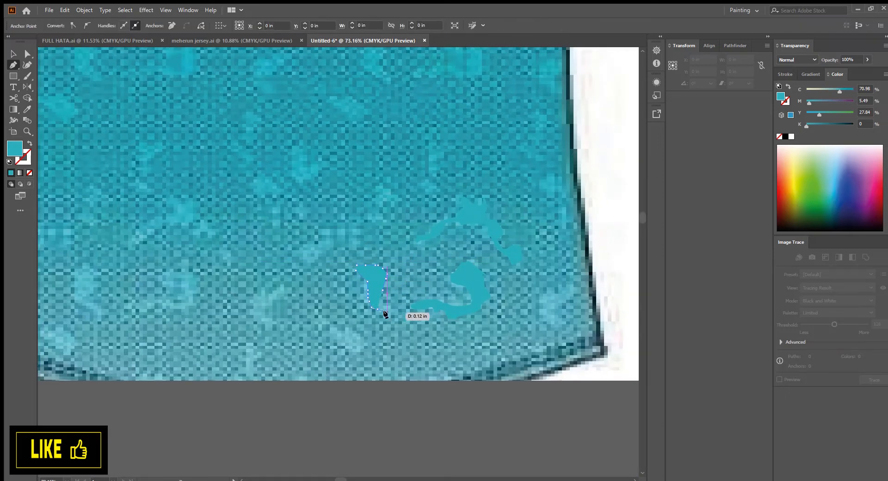
pyautogui.click(379, 287)
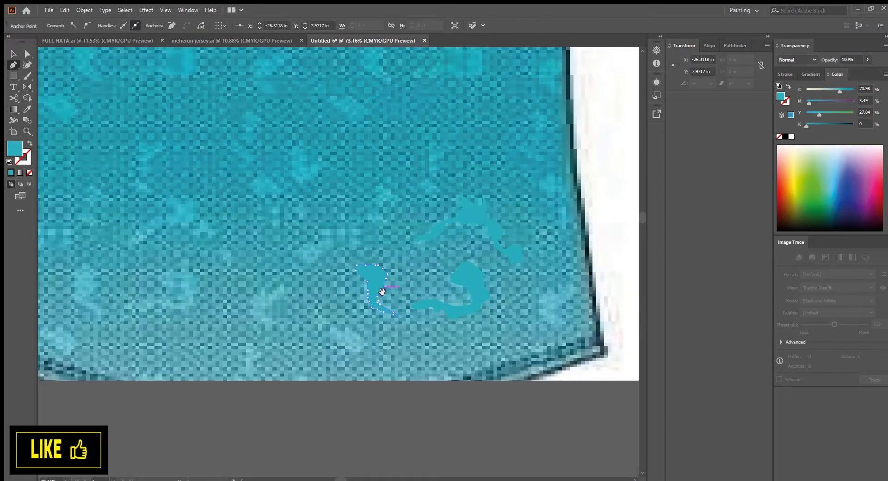
# Draw a small curved pattern shape further left on the lower jersey
pyautogui.hscroll(-3, 371, 308)
pyautogui.moveTo(359, 308)
pyautogui.mouseDown()
pyautogui.moveTo(359, 329)
pyautogui.moveTo(365, 294)
pyautogui.mouseUp()
pyautogui.click(354, 321)
pyautogui.click(349, 305)
pyautogui.moveTo(370, 296); pyautogui.dragTo(374, 294)
# Trace an elongated curved pattern shape below the others with the Pen tool
pyautogui.moveTo(421, 343)
pyautogui.mouseDown()
pyautogui.moveTo(398, 332)
pyautogui.moveTo(413, 329)
pyautogui.mouseUp()
pyautogui.click(393, 325)
pyautogui.click(408, 337)
pyautogui.click(419, 343)
pyautogui.click(428, 344)
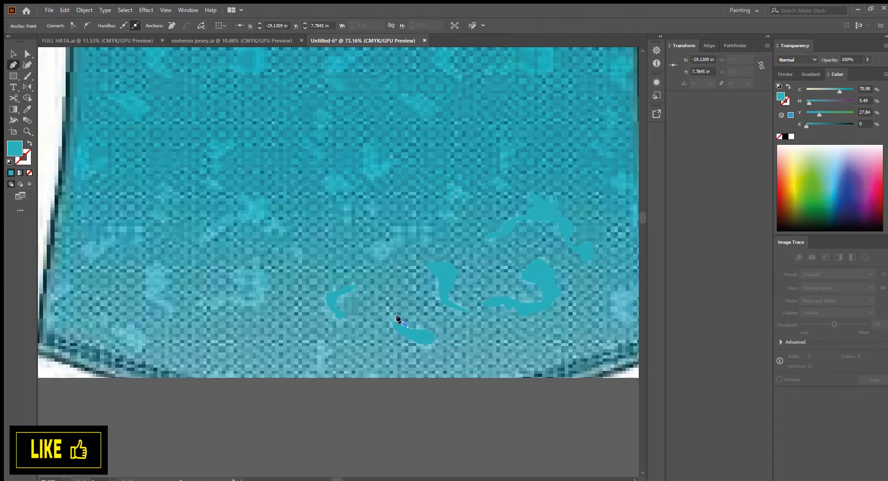
pyautogui.click(396, 317)
pyautogui.click(390, 308)
pyautogui.click(388, 303)
pyautogui.click(384, 296)
pyautogui.click(381, 304)
pyautogui.click(386, 311)
pyautogui.click(389, 316)
pyautogui.click(394, 325)
# Trace a pattern shape near the jersey's right edge, then deselect it
pyautogui.scroll(4, 454, 355)
pyautogui.scroll(-2, 496, 344)
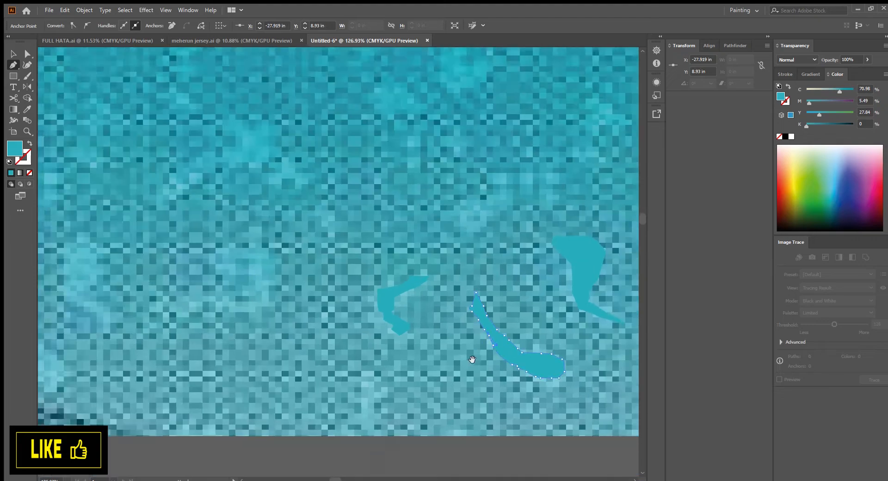
pyautogui.moveTo(473, 334); pyautogui.dragTo(423, 331)
pyautogui.moveTo(541, 334); pyautogui.dragTo(485, 335)
pyautogui.moveTo(486, 336); pyautogui.dragTo(380, 324)
pyautogui.moveTo(393, 324); pyautogui.dragTo(451, 370)
pyautogui.moveTo(432, 334); pyautogui.dragTo(351, 305)
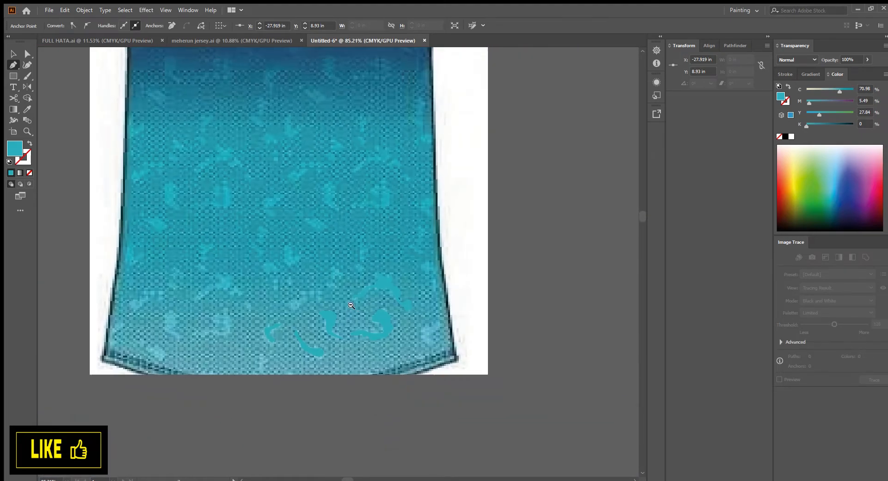
pyautogui.moveTo(445, 330); pyautogui.dragTo(486, 334)
pyautogui.click(419, 342)
pyautogui.click(422, 338)
pyautogui.click(427, 333)
pyautogui.click(432, 329)
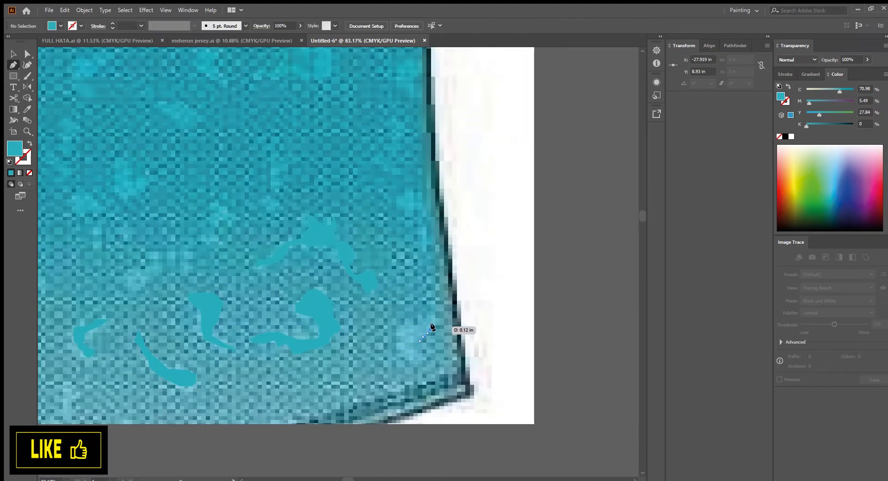
pyautogui.click(433, 326)
pyautogui.click(440, 322)
pyautogui.click(440, 315)
pyautogui.click(436, 310)
pyautogui.click(428, 312)
pyautogui.click(427, 315)
pyautogui.click(424, 320)
pyautogui.click(413, 321)
pyautogui.click(392, 329)
pyautogui.click(392, 340)
pyautogui.click(394, 348)
pyautogui.click(399, 352)
pyautogui.hotkey('ctrl', 'shift', 'a')
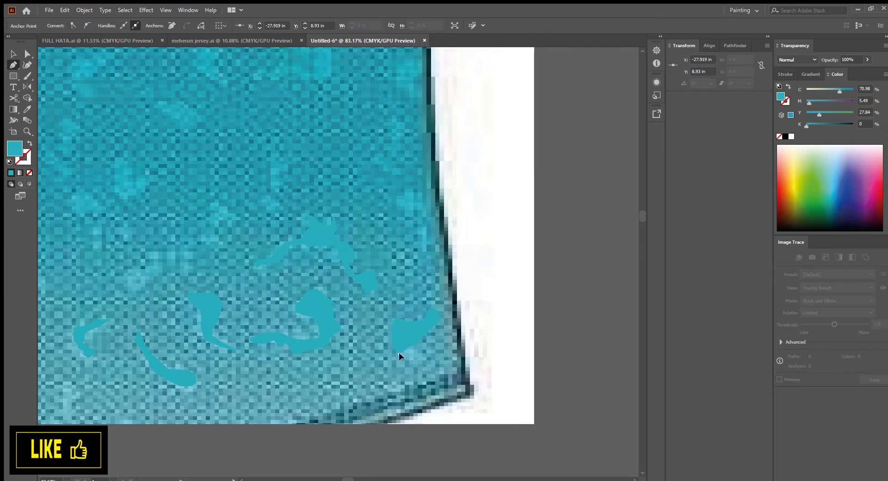
# Continue tracing the pattern shape near the jersey's right edge with additional Pen anchor points
pyautogui.click(425, 358)
pyautogui.click(417, 350)
pyautogui.click(411, 347)
pyautogui.click(409, 345)
pyautogui.click(408, 340)
pyautogui.click(420, 340)
pyautogui.moveTo(396, 319); pyautogui.dragTo(424, 363)
pyautogui.moveTo(471, 351); pyautogui.dragTo(509, 352)
# Trace a narrow pattern shape higher up near the jersey's right edge with the Pen tool
pyautogui.click(433, 237)
pyautogui.click(428, 241)
pyautogui.click(428, 251)
pyautogui.click(444, 259)
pyautogui.click(452, 263)
pyautogui.click(455, 272)
pyautogui.click(459, 284)
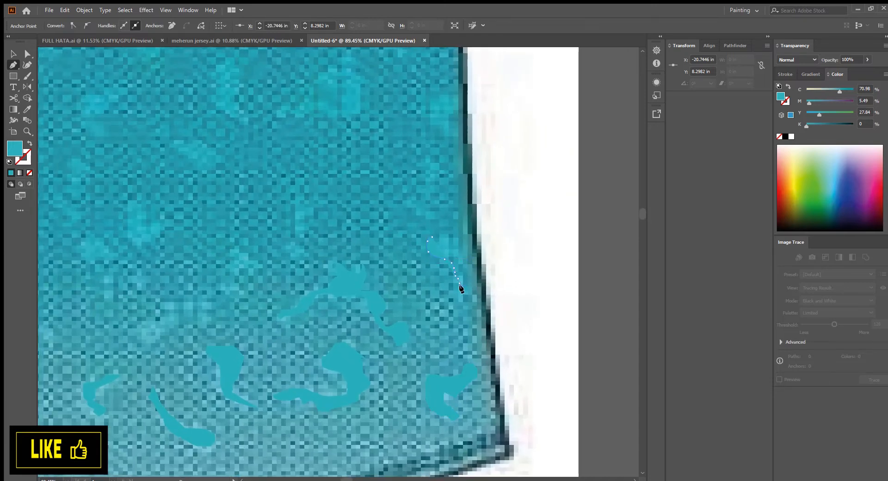
pyautogui.click(462, 287)
pyautogui.click(463, 288)
pyautogui.click(465, 289)
pyautogui.click(465, 285)
pyautogui.click(466, 274)
pyautogui.click(466, 269)
pyautogui.click(466, 260)
pyautogui.click(471, 253)
pyautogui.click(428, 234)
pyautogui.scroll(-4, 439, 266)
pyautogui.moveTo(412, 261); pyautogui.dragTo(514, 273)
pyautogui.scroll(2, 463, 277)
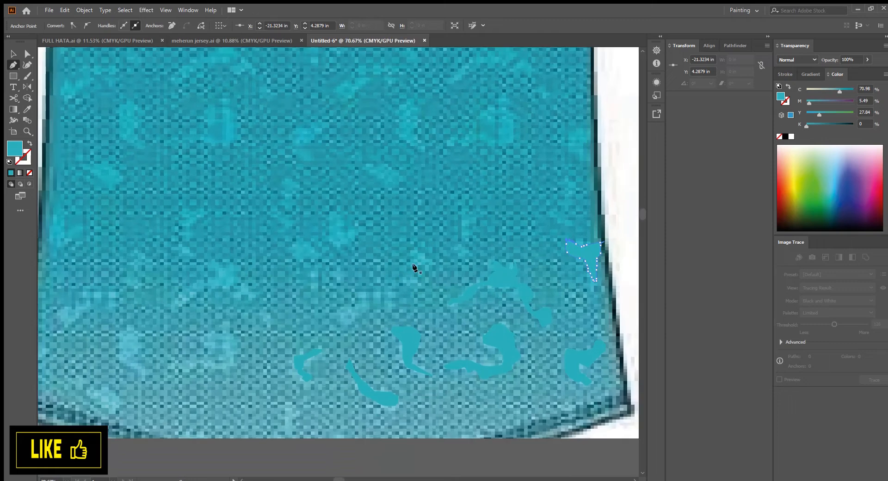
# Trace a small pattern shape above the central traced shapes on the lower jersey
pyautogui.click(404, 268)
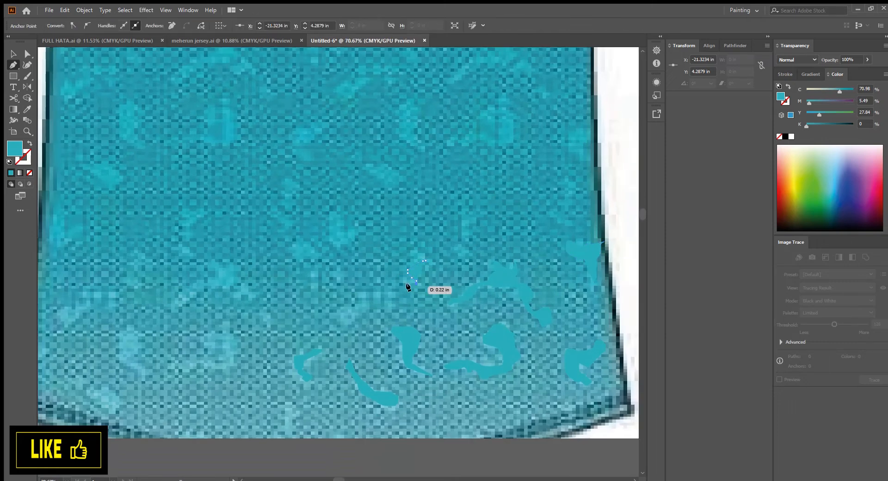
pyautogui.click(411, 246)
pyautogui.click(422, 259)
pyautogui.moveTo(453, 255); pyautogui.dragTo(430, 276)
pyautogui.scroll(-4, 431, 276)
pyautogui.moveTo(356, 293); pyautogui.dragTo(405, 289)
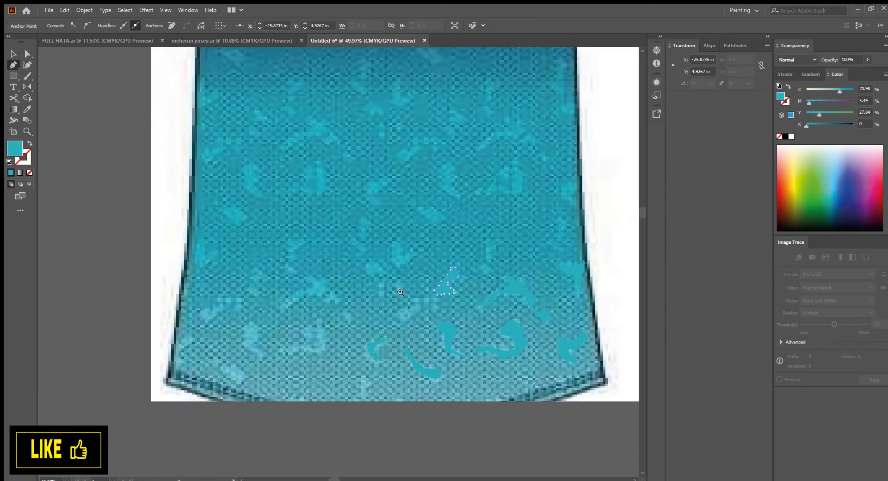
pyautogui.scroll(5, 405, 292)
pyautogui.click(432, 318)
pyautogui.moveTo(410, 334); pyautogui.dragTo(398, 332)
pyautogui.click(393, 324)
pyautogui.click(405, 314)
pyautogui.click(417, 306)
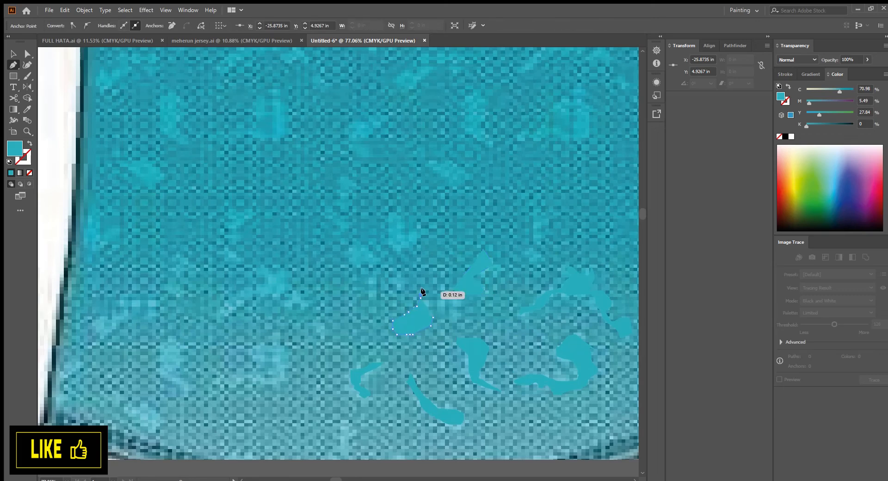
pyautogui.click(424, 291)
pyautogui.click(426, 302)
pyautogui.click(420, 323)
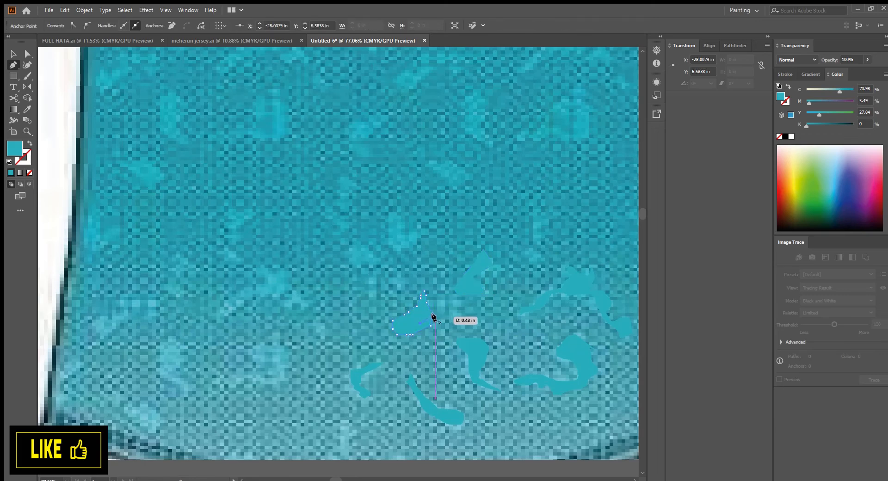
pyautogui.click(433, 317)
# Trace a horizontal pattern shape with an upward spike to the left of the previous shapes
pyautogui.moveTo(266, 373); pyautogui.dragTo(404, 326)
pyautogui.moveTo(594, 281); pyautogui.dragTo(340, 313)
pyautogui.moveTo(340, 313); pyautogui.dragTo(387, 310)
pyautogui.click(279, 293)
pyautogui.moveTo(243, 326); pyautogui.dragTo(430, 307)
pyautogui.moveTo(431, 307); pyautogui.dragTo(280, 329)
pyautogui.moveTo(280, 330); pyautogui.dragTo(326, 324)
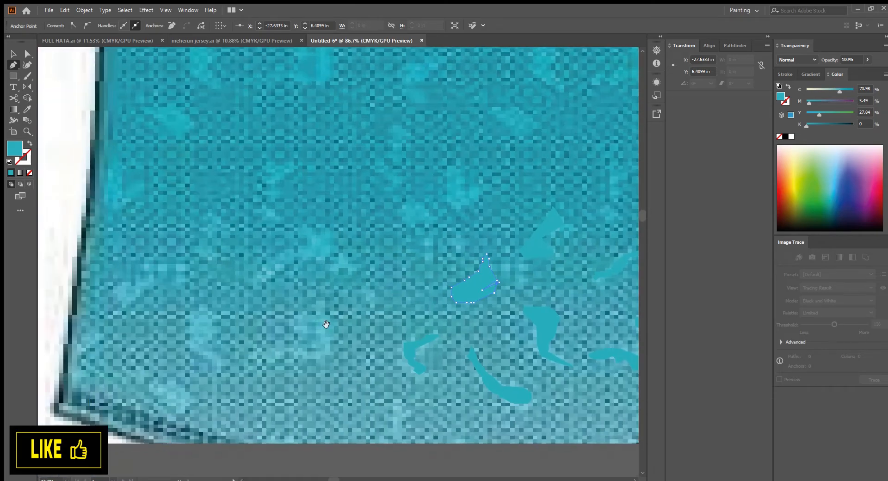
pyautogui.click(331, 321)
pyautogui.click(294, 354)
pyautogui.moveTo(285, 348); pyautogui.dragTo(323, 345)
pyautogui.click(268, 357)
pyautogui.click(273, 349)
pyautogui.click(283, 348)
pyautogui.click(293, 349)
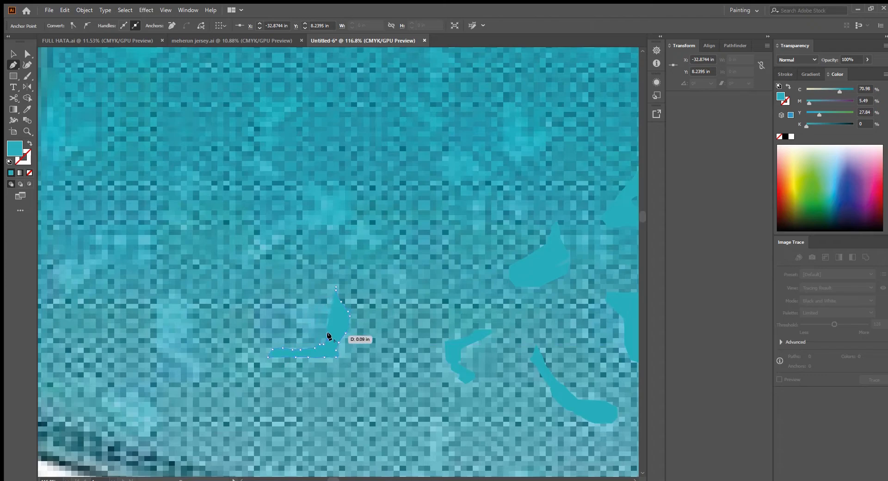
pyautogui.click(328, 340)
pyautogui.click(330, 335)
pyautogui.click(333, 333)
pyautogui.click(333, 330)
pyautogui.click(333, 285)
pyautogui.moveTo(349, 296); pyautogui.dragTo(319, 320)
pyautogui.click(298, 319)
pyautogui.click(302, 324)
pyautogui.click(307, 330)
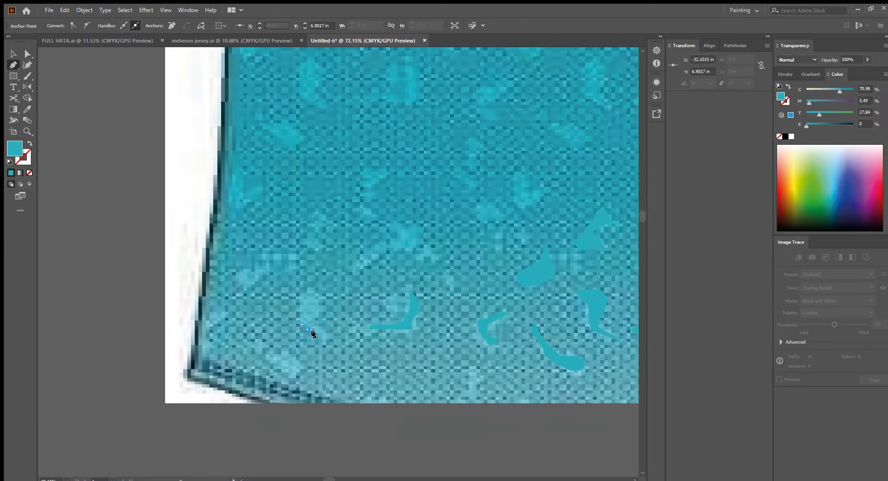
# Trace a vertical pattern shape further left on the lower jersey with the Pen tool
pyautogui.click(314, 335)
pyautogui.click(321, 339)
pyautogui.click(322, 345)
pyautogui.click(326, 344)
pyautogui.click(329, 340)
pyautogui.click(329, 333)
pyautogui.click(321, 325)
pyautogui.click(317, 320)
pyautogui.click(317, 313)
pyautogui.click(318, 308)
pyautogui.click(298, 310)
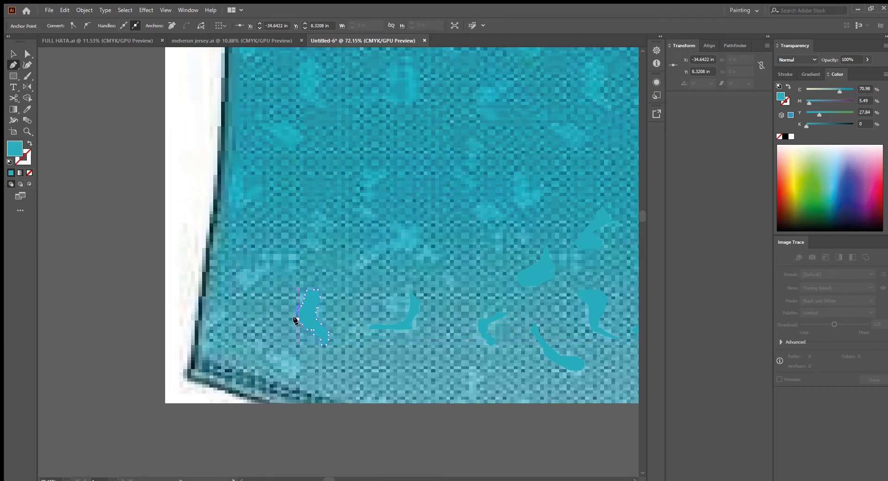
pyautogui.click(294, 319)
# Trace a small slanted pattern shape near the jersey's lower-left hem
pyautogui.moveTo(301, 328); pyautogui.dragTo(340, 313)
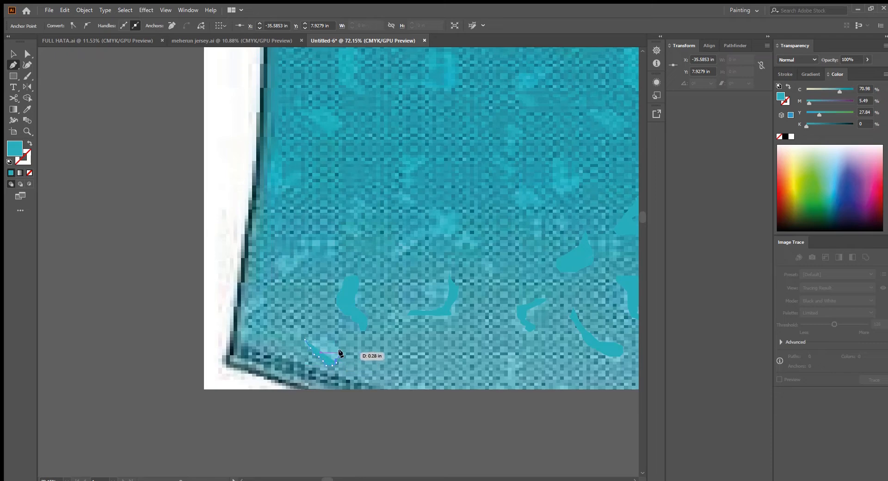
pyautogui.click(341, 350)
pyautogui.click(337, 340)
pyautogui.click(329, 332)
pyautogui.moveTo(311, 343); pyautogui.dragTo(361, 385)
pyautogui.moveTo(265, 344); pyautogui.dragTo(298, 345)
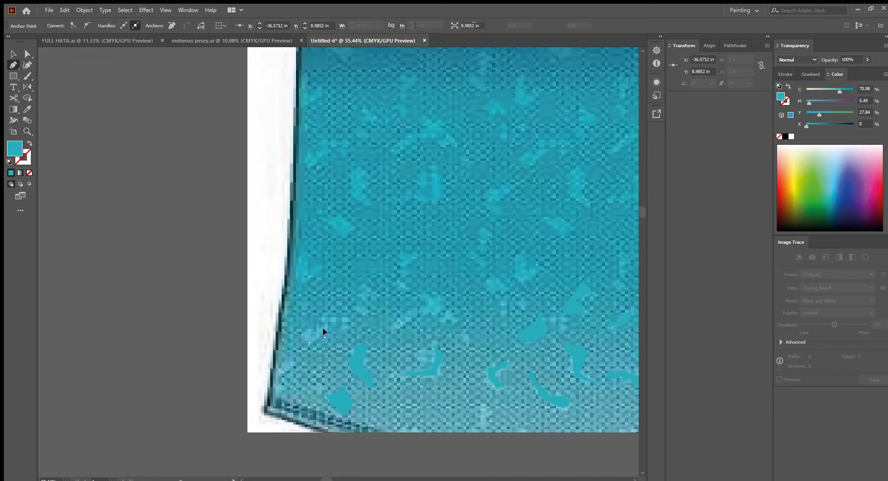
# Trace a small pattern shape just inside the jersey's left edge
pyautogui.click(341, 318)
pyautogui.click(317, 324)
pyautogui.click(308, 329)
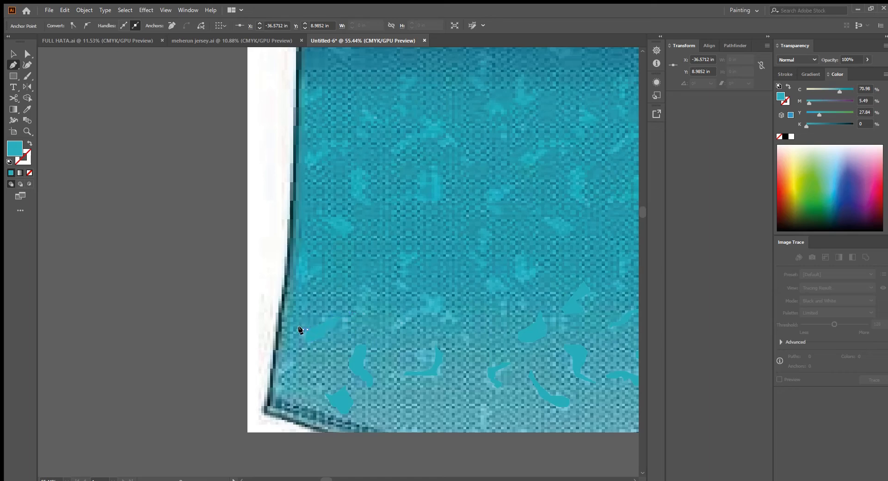
pyautogui.click(299, 339)
pyautogui.click(304, 341)
pyautogui.moveTo(298, 350); pyautogui.dragTo(340, 324)
# Trace a pointed pattern shape in the jersey's lower-left corner with the Pen tool
pyautogui.click(300, 367)
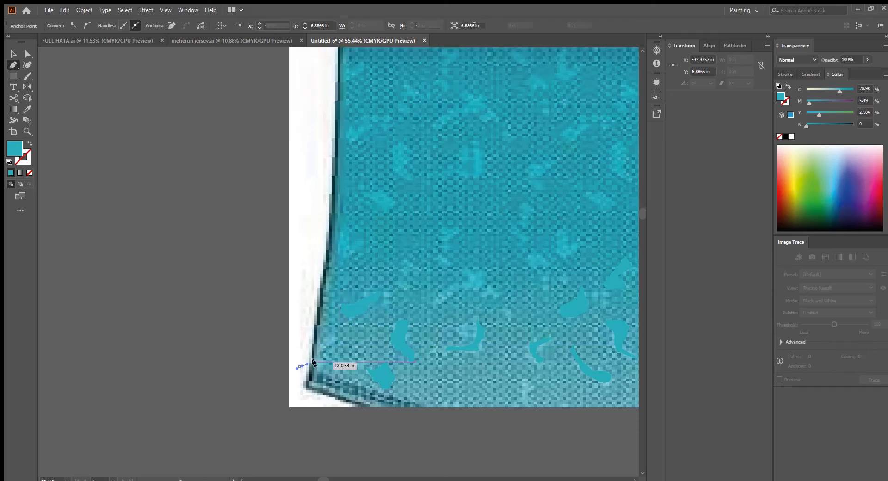
pyautogui.click(316, 362)
pyautogui.click(320, 359)
pyautogui.click(323, 353)
pyautogui.click(328, 351)
pyautogui.click(332, 348)
pyautogui.click(332, 339)
pyautogui.click(326, 328)
pyautogui.click(320, 328)
pyautogui.click(316, 335)
pyautogui.click(314, 343)
pyautogui.click(306, 353)
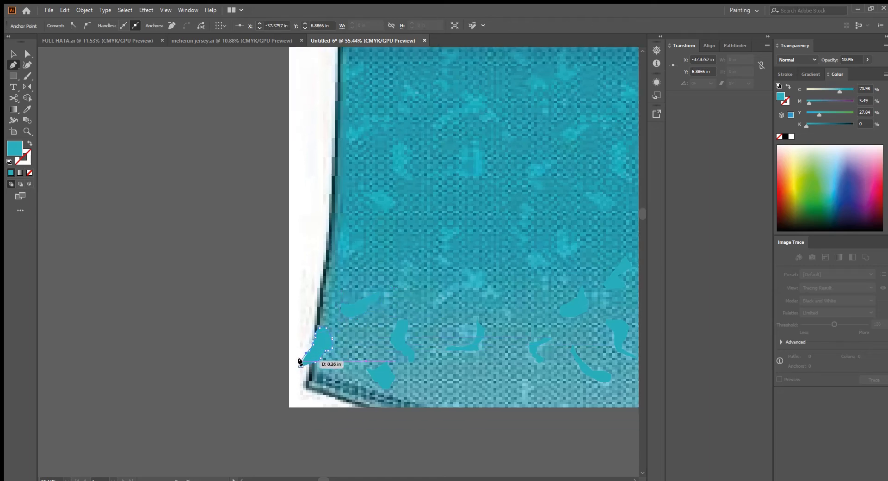
pyautogui.click(298, 366)
pyautogui.moveTo(487, 320); pyautogui.dragTo(355, 346)
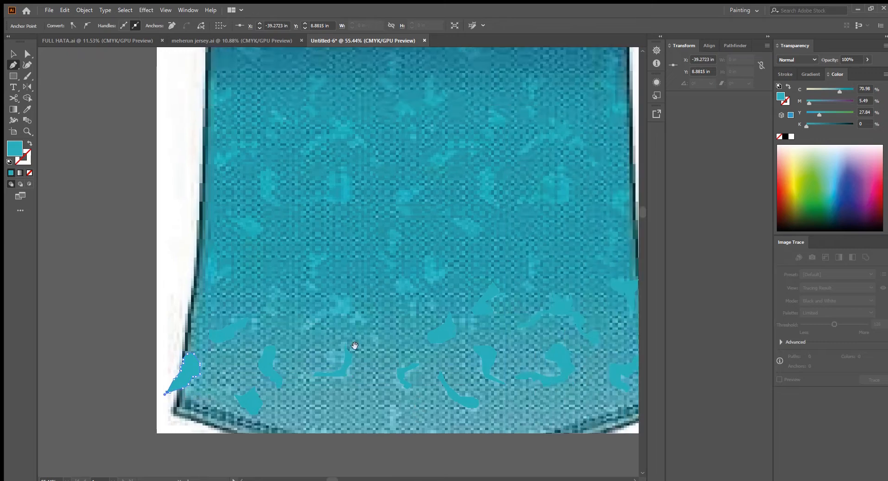
# Trace a branching star-like pattern shape above the lower-left shapes
pyautogui.click(304, 331)
pyautogui.click(314, 326)
pyautogui.click(327, 320)
pyautogui.click(331, 316)
pyautogui.click(336, 315)
pyautogui.click(339, 314)
pyautogui.click(345, 317)
pyautogui.click(367, 323)
pyautogui.click(366, 320)
pyautogui.click(351, 305)
pyautogui.click(353, 299)
pyautogui.click(348, 294)
pyautogui.click(338, 298)
pyautogui.click(333, 298)
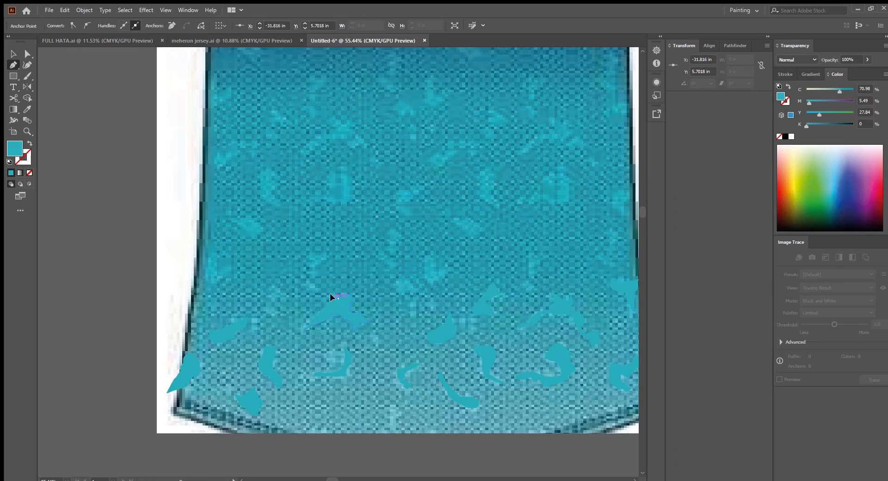
pyautogui.click(327, 294)
pyautogui.click(316, 288)
pyautogui.click(320, 301)
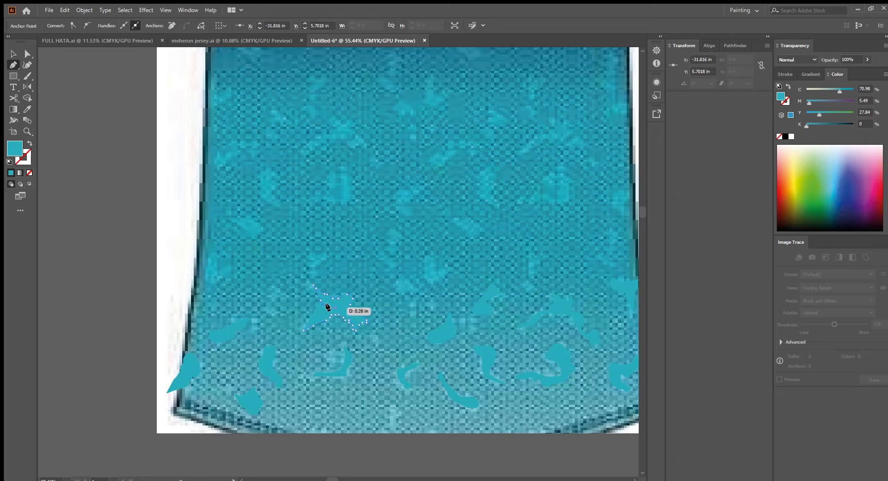
pyautogui.click(304, 330)
pyautogui.moveTo(407, 344); pyautogui.dragTo(302, 372)
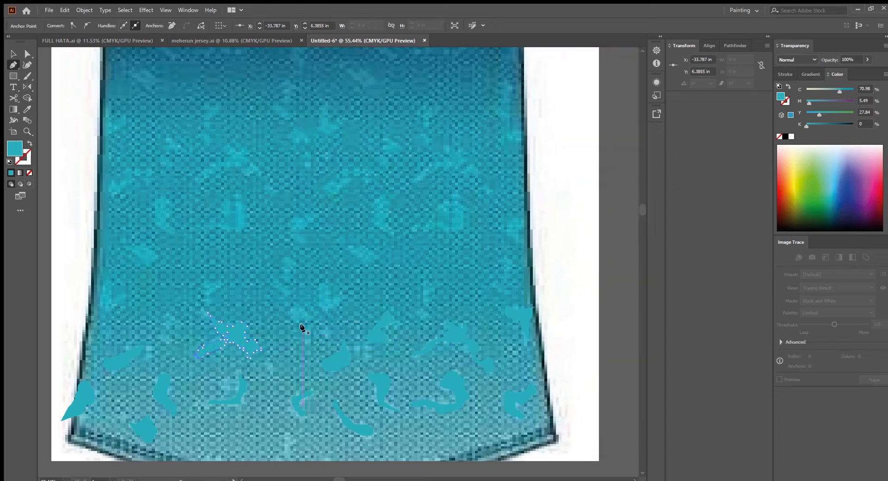
# Trace a small pattern shape near the middle of the lower jersey
pyautogui.click(305, 319)
pyautogui.click(290, 321)
pyautogui.click(287, 313)
pyautogui.click(290, 310)
pyautogui.click(292, 306)
pyautogui.click(296, 306)
pyautogui.click(299, 313)
pyautogui.click(305, 310)
pyautogui.click(308, 314)
pyautogui.click(307, 318)
pyautogui.click(305, 321)
pyautogui.moveTo(373, 330); pyautogui.dragTo(337, 337)
# Trace a thin slanted pattern shape in the middle of the jersey with the Pen tool
pyautogui.click(381, 323)
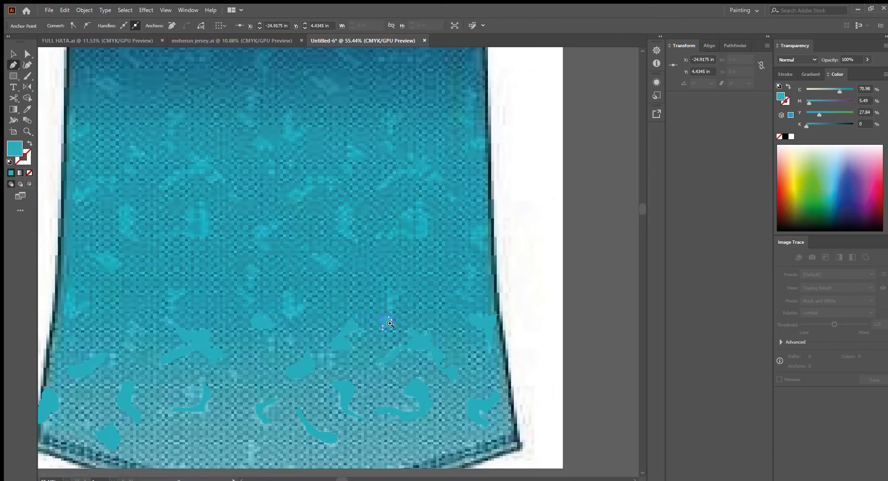
pyautogui.moveTo(390, 323); pyautogui.dragTo(358, 334)
pyautogui.click(377, 334)
pyautogui.moveTo(358, 334)
pyautogui.mouseDown()
pyautogui.moveTo(364, 353)
pyautogui.moveTo(364, 329)
pyautogui.mouseUp()
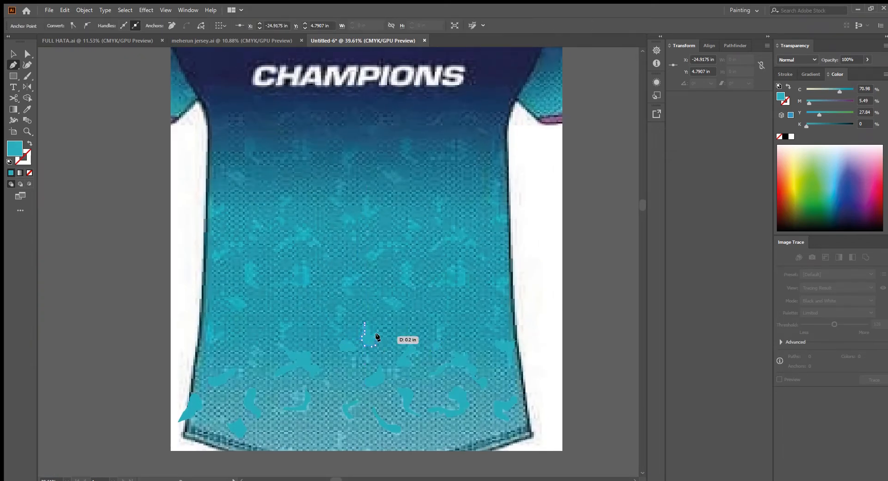
pyautogui.scroll(-3, 376, 310)
pyautogui.scroll(4, 369, 331)
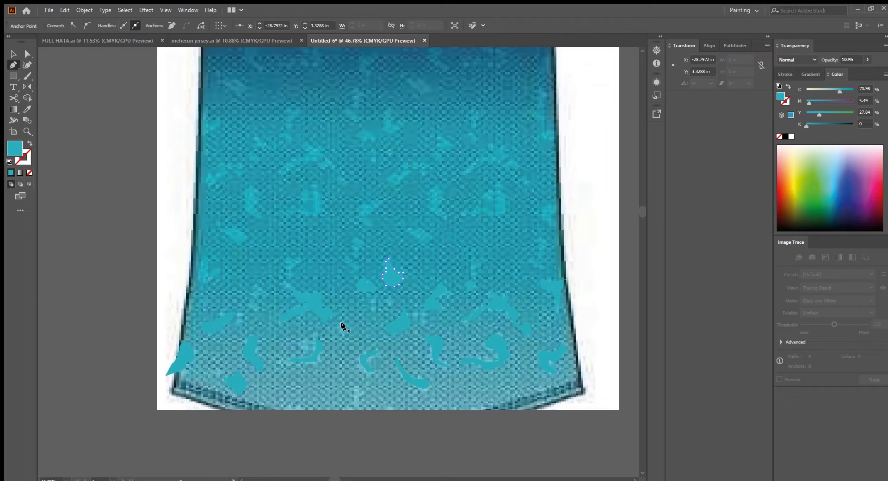
pyautogui.click(342, 324)
pyautogui.scroll(4, 353, 336)
pyautogui.click(348, 319)
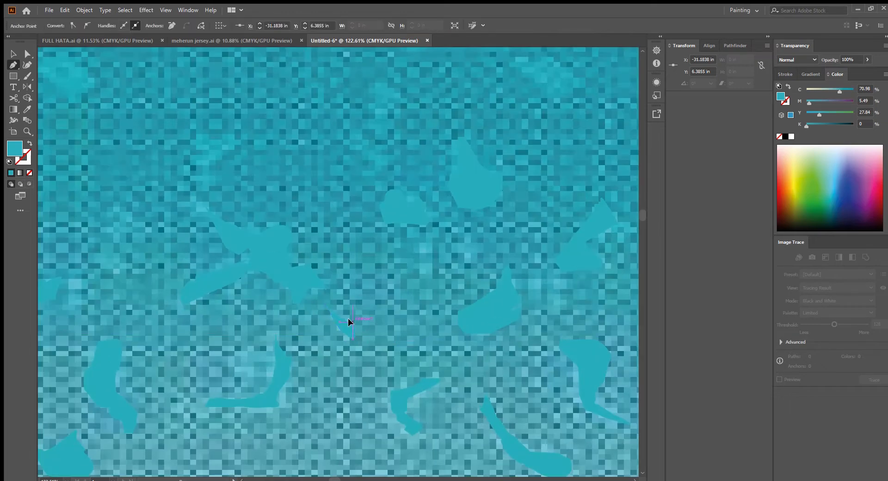
pyautogui.click(326, 302)
pyautogui.moveTo(360, 316); pyautogui.dragTo(305, 335)
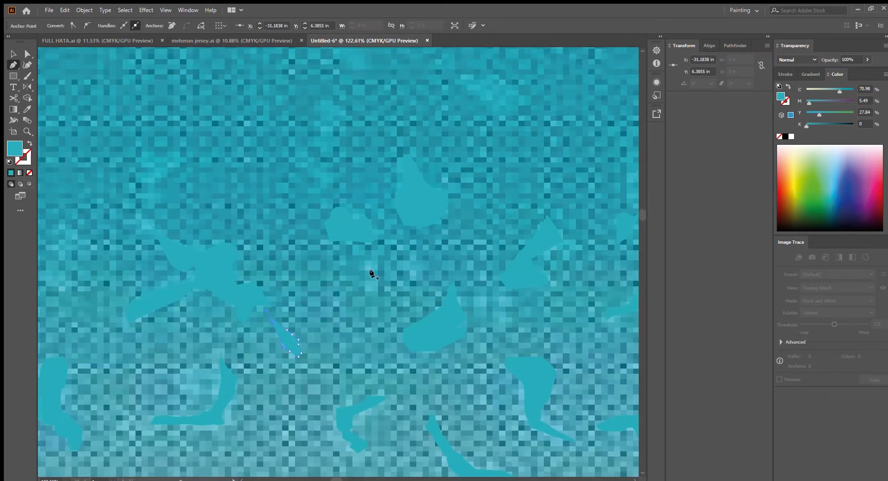
pyautogui.moveTo(371, 271); pyautogui.dragTo(371, 272)
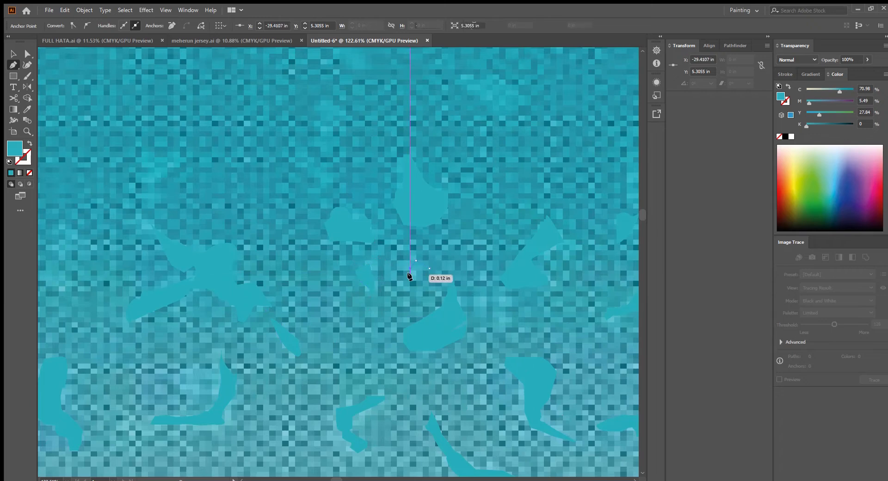
# Trace a pattern shape against the jersey's left edge with the Pen tool
pyautogui.click(409, 275)
pyautogui.click(429, 269)
pyautogui.moveTo(440, 283); pyautogui.dragTo(414, 366)
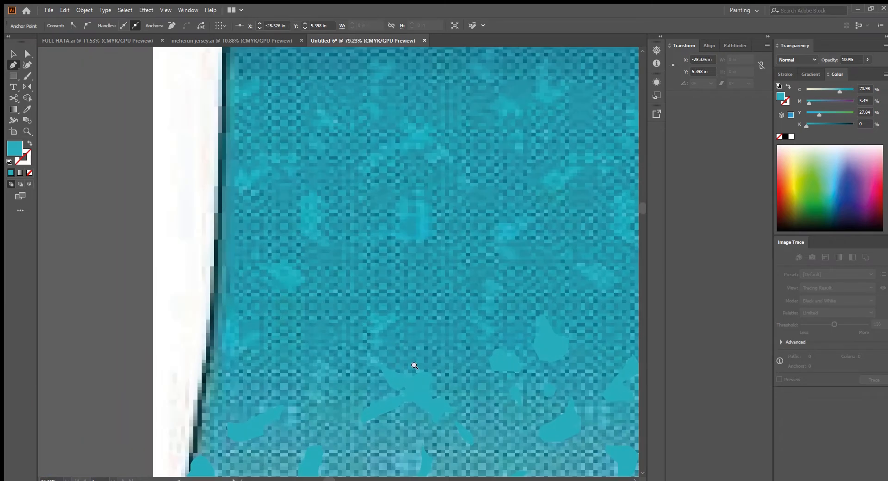
pyautogui.moveTo(390, 319)
pyautogui.mouseDown()
pyautogui.moveTo(374, 342)
pyautogui.moveTo(379, 309)
pyautogui.mouseUp()
pyautogui.scroll(-3, 392, 315)
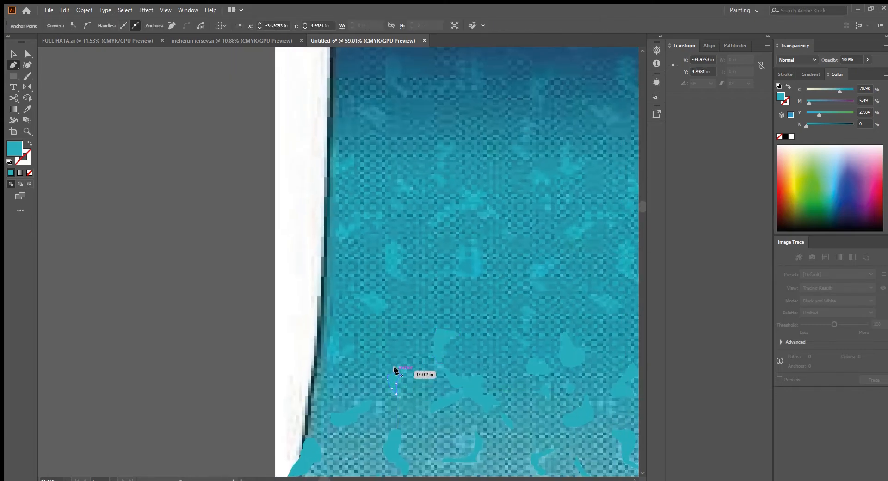
pyautogui.scroll(3, 397, 370)
pyautogui.moveTo(355, 372); pyautogui.dragTo(355, 383)
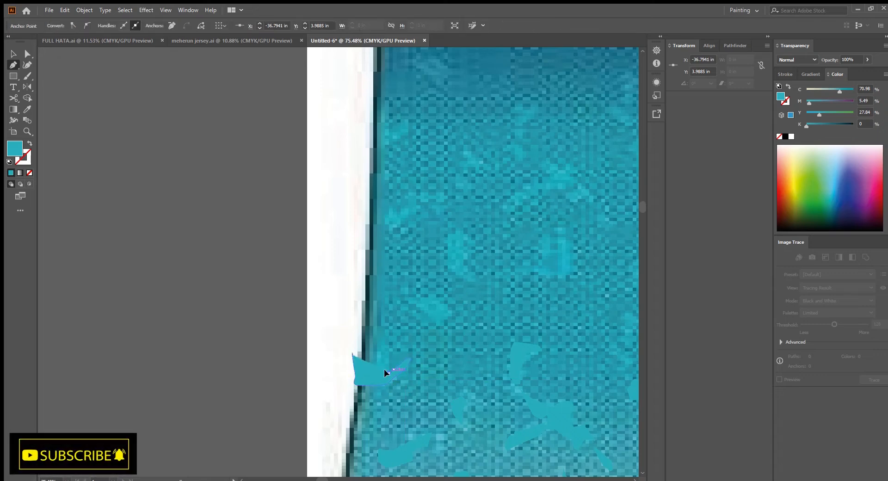
# Trace a small thin vertical pattern shape in the middle of the lower jersey with the Pen tool
pyautogui.scroll(5, 354, 360)
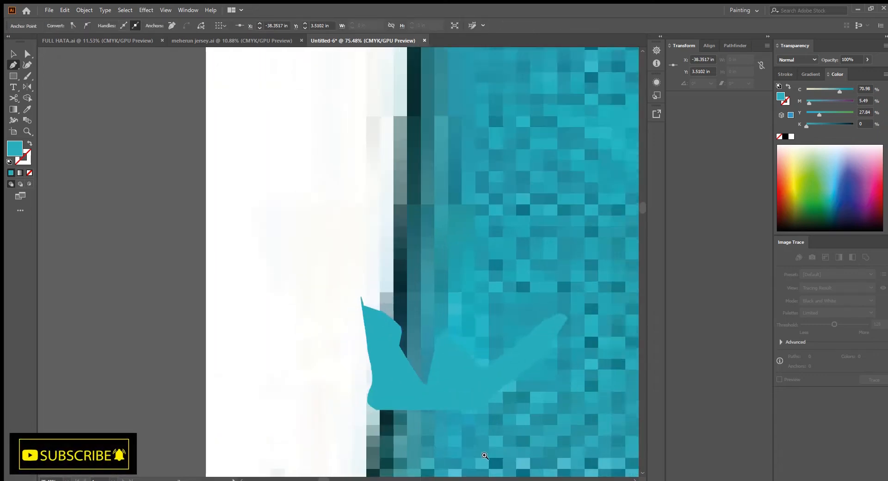
pyautogui.scroll(-8, 368, 300)
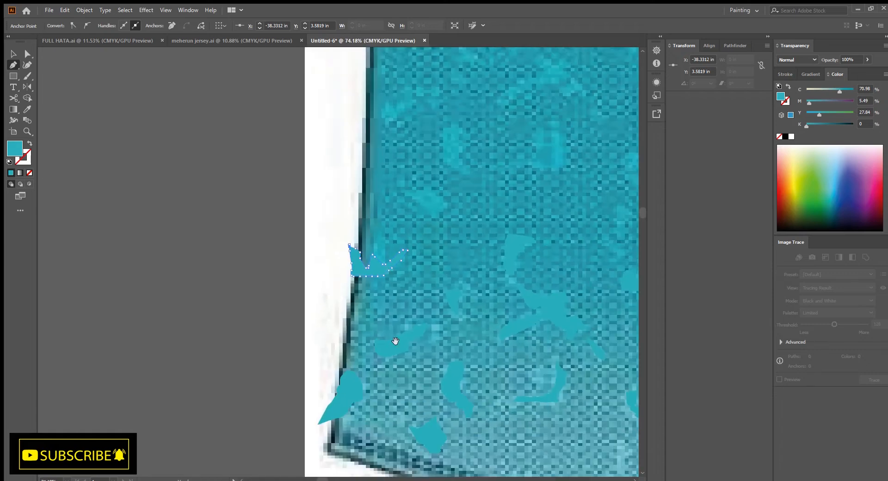
pyautogui.scroll(3, 472, 359)
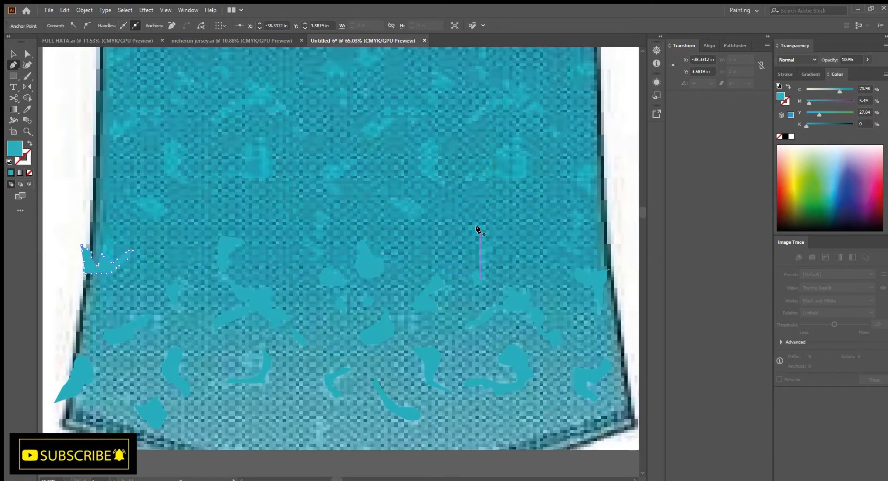
pyautogui.click(479, 228)
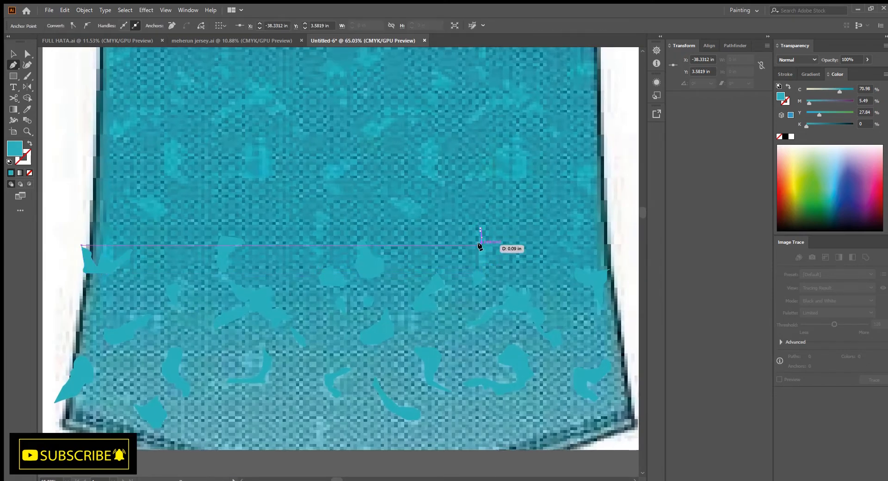
pyautogui.click(480, 258)
pyautogui.click(479, 228)
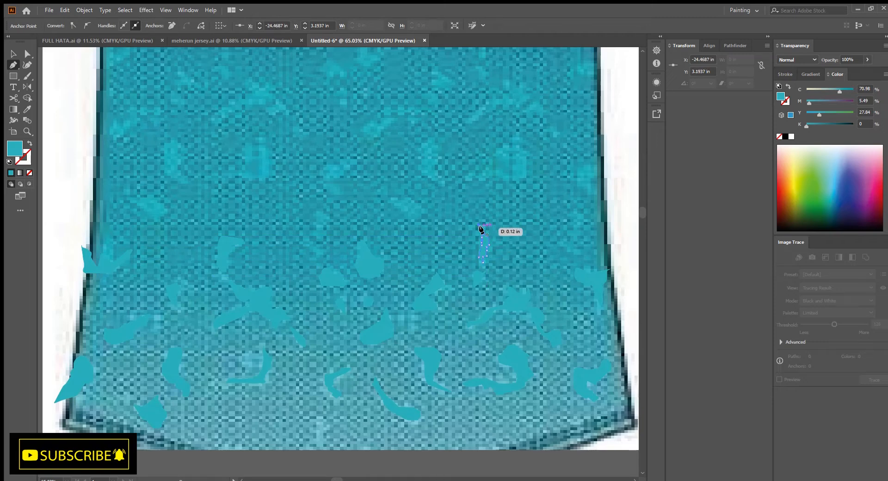
# Select all the traced teal pattern shapes on the lower jersey and group them
pyautogui.scroll(-2, 472, 264)
pyautogui.scroll(-2, 463, 292)
pyautogui.hotkey('ctrl', 'g')
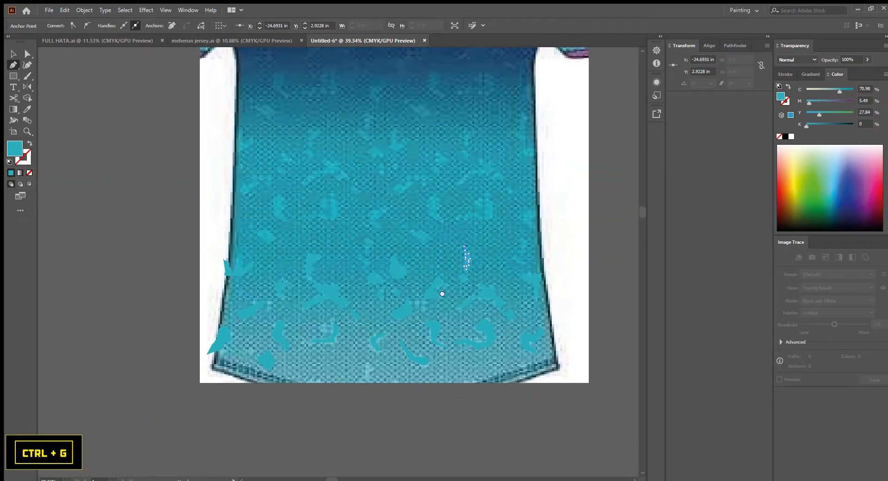
pyautogui.press('v')
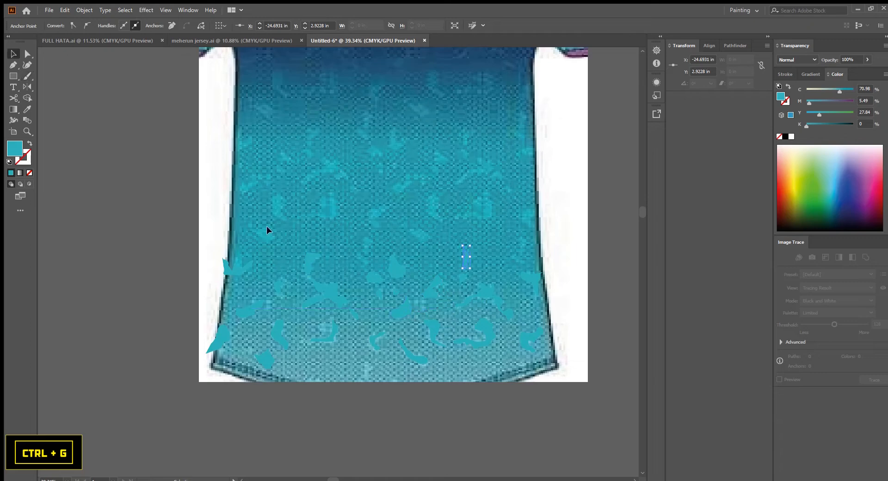
pyautogui.moveTo(418, 339); pyautogui.dragTo(623, 437)
pyautogui.moveTo(578, 412); pyautogui.dragTo(558, 461)
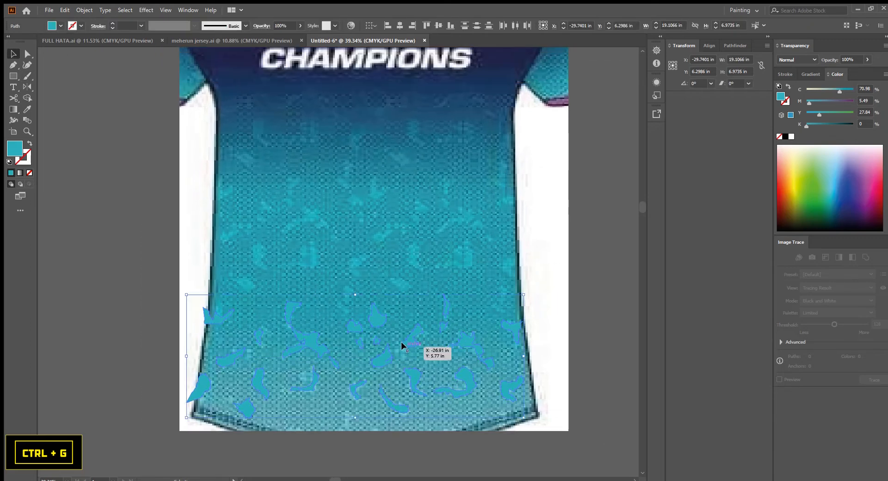
pyautogui.hotkey('ctrl', 'g')
# Duplicate the pattern group upward and repeat the duplication to spread the shapes across the jersey
pyautogui.scroll(2, 412, 351)
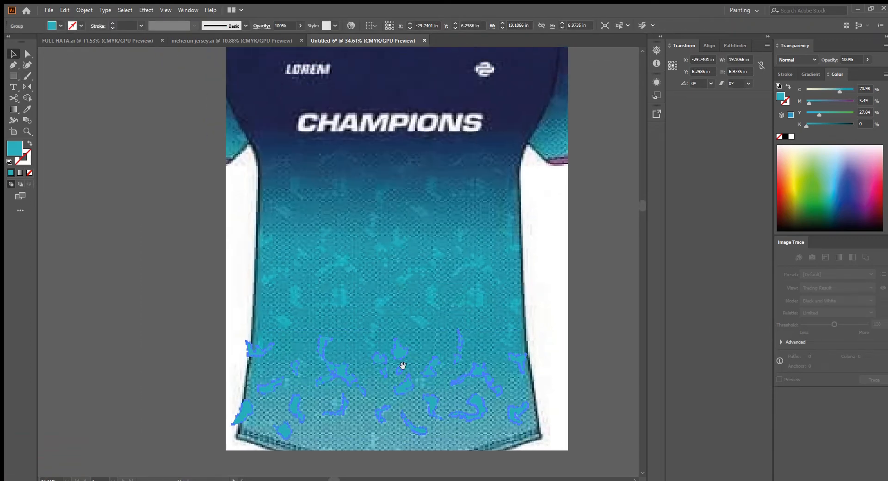
pyautogui.moveTo(418, 363); pyautogui.dragTo(418, 178)
pyautogui.scroll(-1, 465, 210)
pyautogui.moveTo(464, 210); pyautogui.dragTo(438, 309)
pyautogui.moveTo(437, 266); pyautogui.dragTo(440, 246)
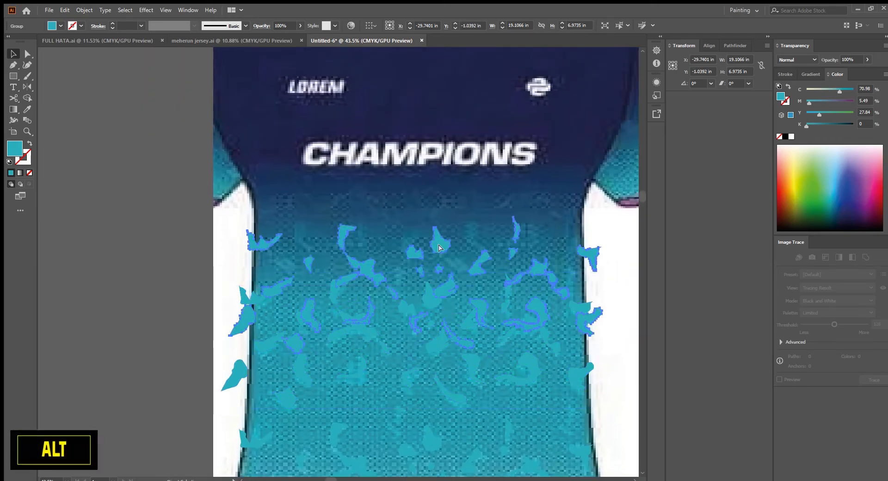
pyautogui.hotkey('ctrl', 'z')
pyautogui.hotkey('ctrl', 'd')
pyautogui.scroll(-3, 458, 278)
pyautogui.moveTo(481, 295); pyautogui.dragTo(343, 293)
pyautogui.click(483, 315)
pyautogui.moveTo(485, 315); pyautogui.dragTo(486, 345)
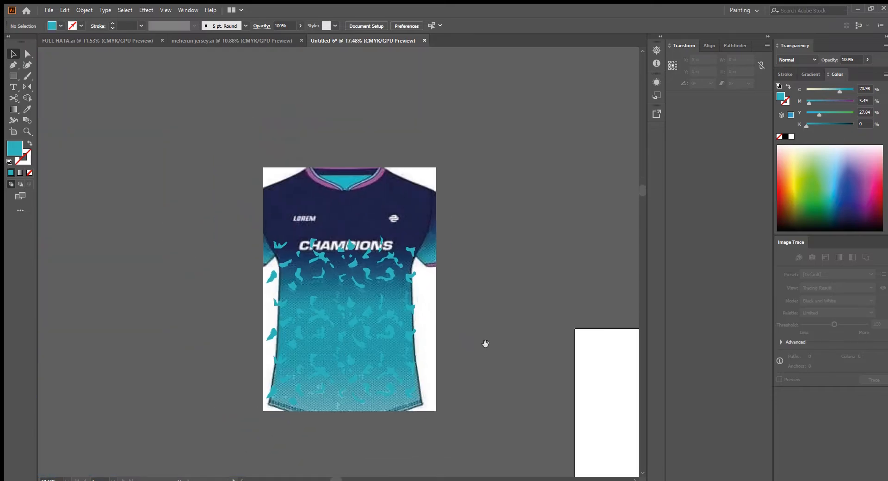
# Draw a small circle about 0.161 in across in the empty area and fill it black
pyautogui.moveTo(437, 283); pyautogui.dragTo(495, 340)
pyautogui.moveTo(380, 452); pyautogui.dragTo(406, 304)
pyautogui.moveTo(285, 304); pyautogui.dragTo(325, 264)
pyautogui.moveTo(297, 223); pyautogui.dragTo(406, 93)
pyautogui.moveTo(319, 127); pyautogui.dragTo(436, 387)
pyautogui.moveTo(278, 280); pyautogui.dragTo(406, 334)
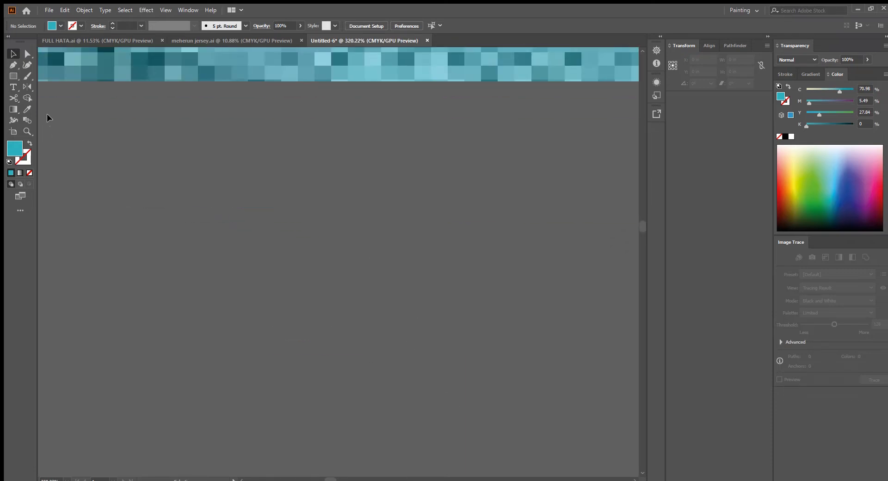
pyautogui.moveTo(222, 168)
pyautogui.mouseDown()
pyautogui.moveTo(245, 187)
pyautogui.moveTo(234, 180)
pyautogui.mouseUp()
pyautogui.press('v')
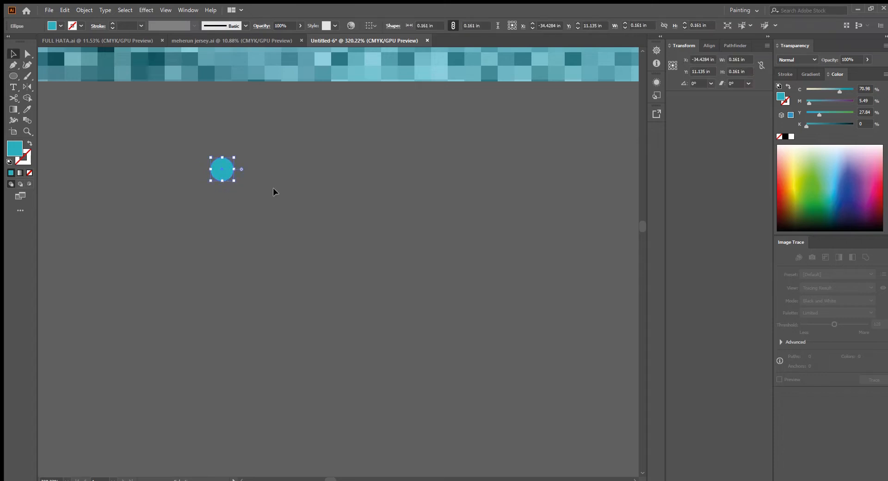
pyautogui.click(786, 137)
pyautogui.click(208, 154)
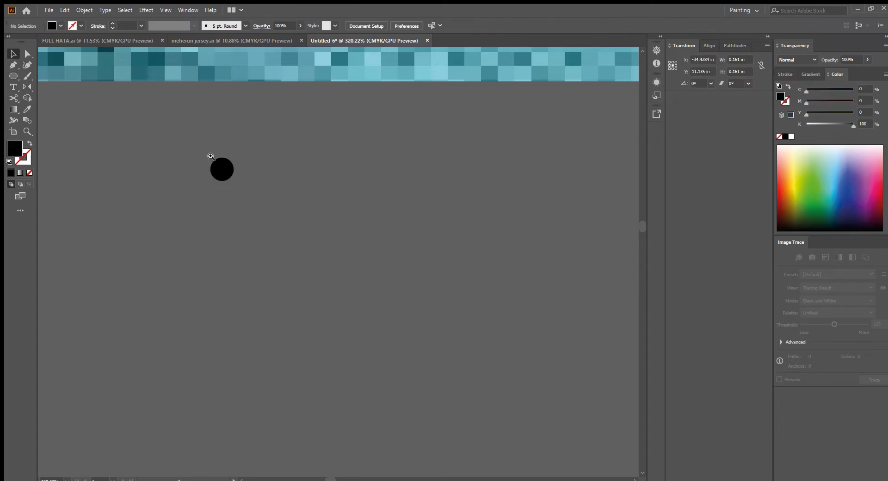
# Duplicate the circle repeatedly into a long horizontal row of dots and group the row
pyautogui.scroll(3, 209, 154)
pyautogui.moveTo(231, 189); pyautogui.dragTo(317, 189)
pyautogui.click(342, 208)
pyautogui.moveTo(331, 195); pyautogui.dragTo(317, 216)
pyautogui.hotkey('ctrl', 'z')
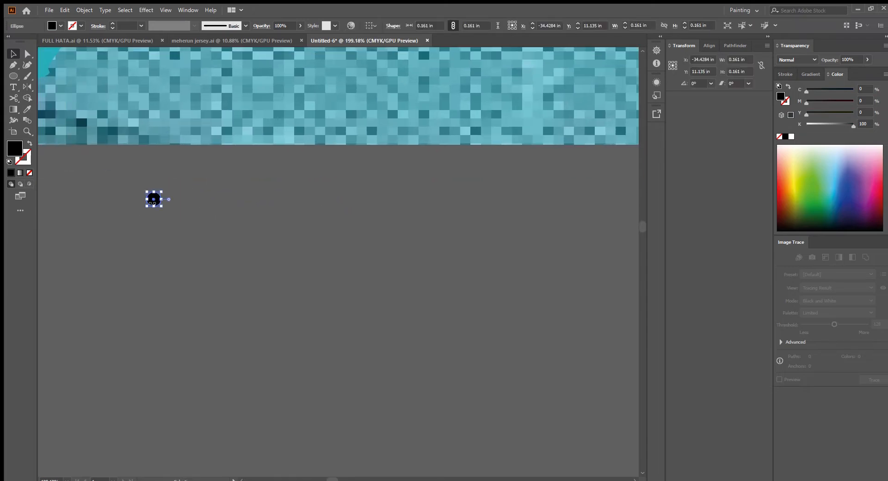
pyautogui.moveTo(155, 202); pyautogui.dragTo(190, 204)
pyautogui.moveTo(190, 214); pyautogui.dragTo(76, 227)
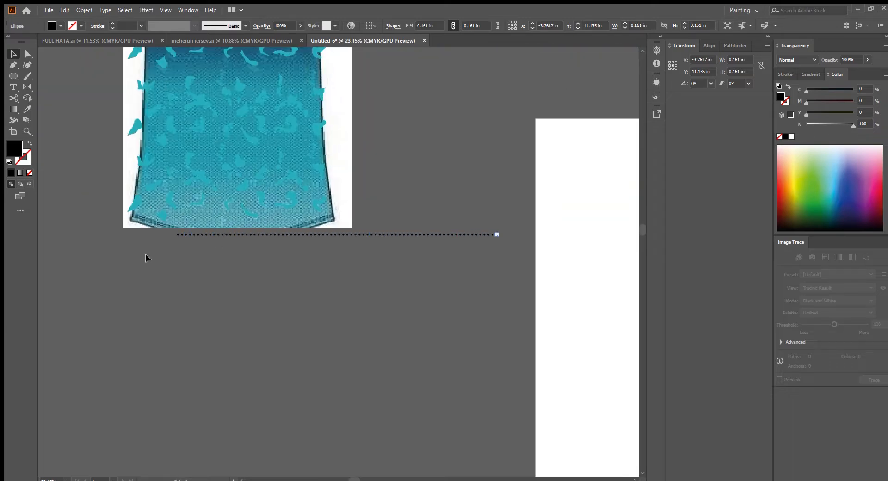
pyautogui.moveTo(547, 226); pyautogui.dragTo(548, 224)
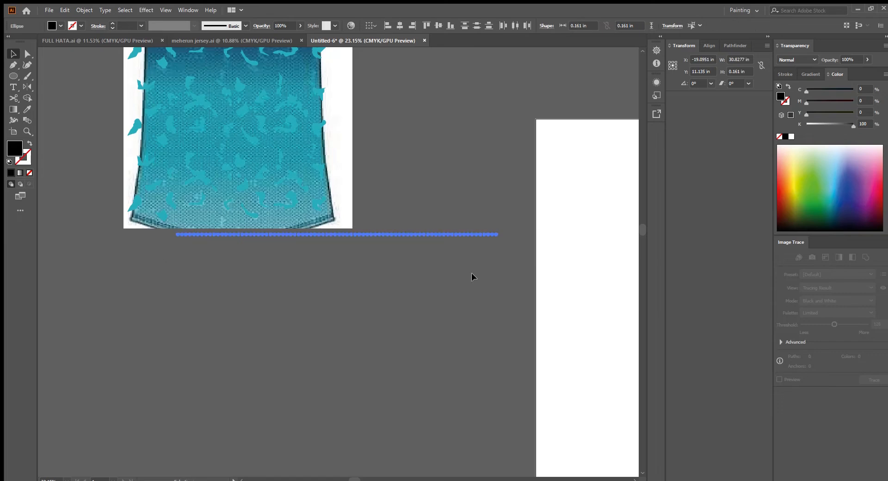
pyautogui.hotkey('ctrl', 'g')
# Copy the dot row downward and repeat the duplication to build a large grid of dots
pyautogui.moveTo(455, 296); pyautogui.dragTo(549, 305)
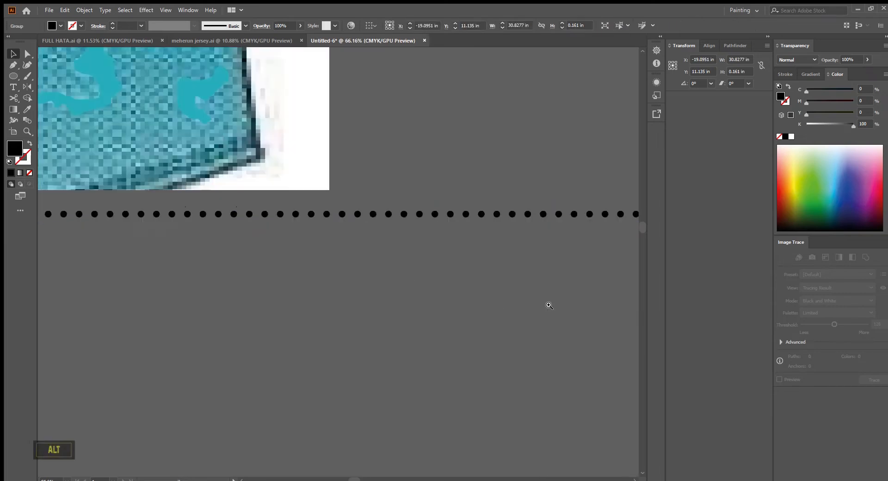
pyautogui.moveTo(443, 204); pyautogui.dragTo(443, 235)
pyautogui.moveTo(442, 250); pyautogui.dragTo(363, 301)
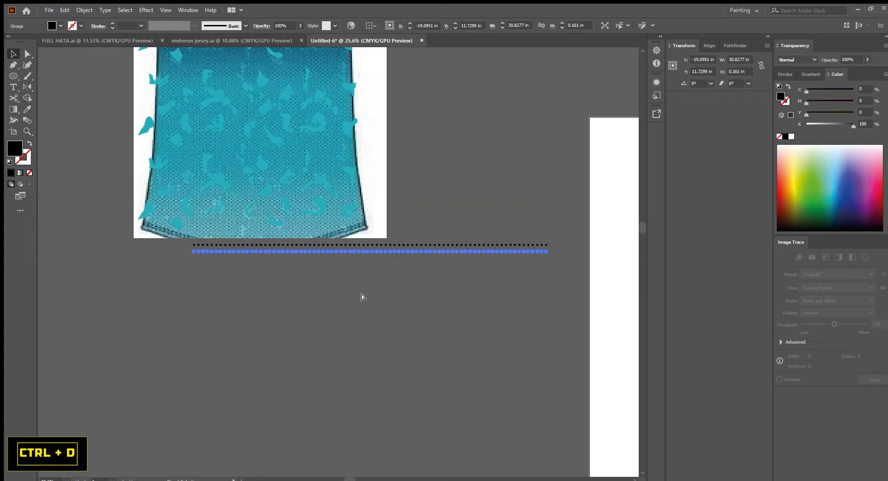
pyautogui.hotkey('ctrl', 'd')
pyautogui.hotkey('ctrl', 'd')
pyautogui.hotkey('ctrl', 'd')
pyautogui.hotkey('ctrl', 'd')
pyautogui.hotkey('ctrl', 'd')
pyautogui.hotkey('ctrl', 'd')
pyautogui.hotkey('ctrl', 'd')
pyautogui.hotkey('ctrl', 'd')
pyautogui.hotkey('ctrl', 'd')
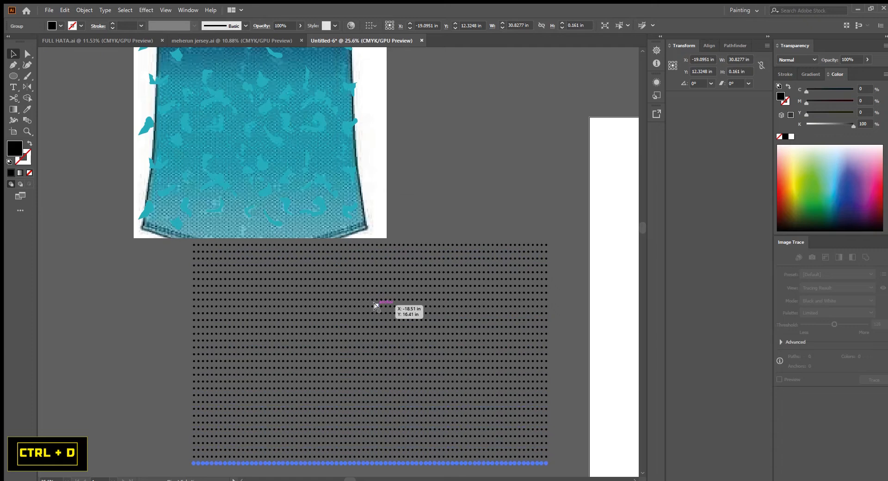
pyautogui.scroll(-3, 398, 321)
pyautogui.scroll(-2, 376, 280)
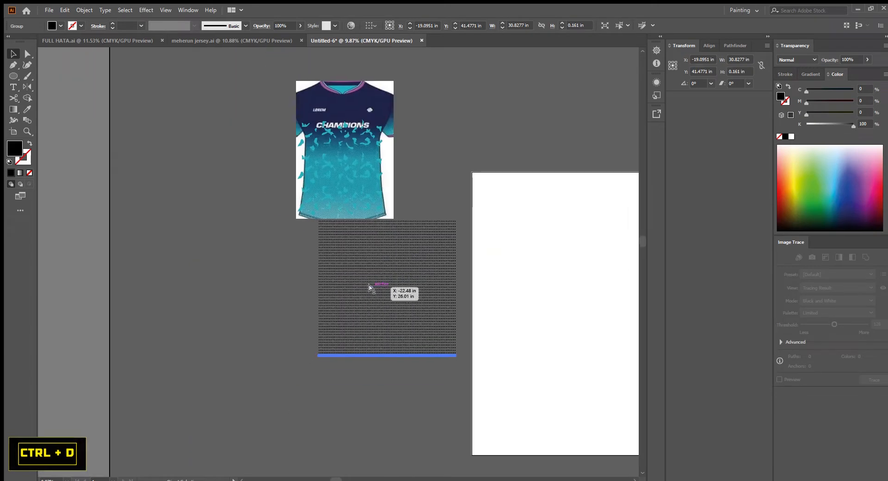
pyautogui.hotkey('ctrl', 'd')
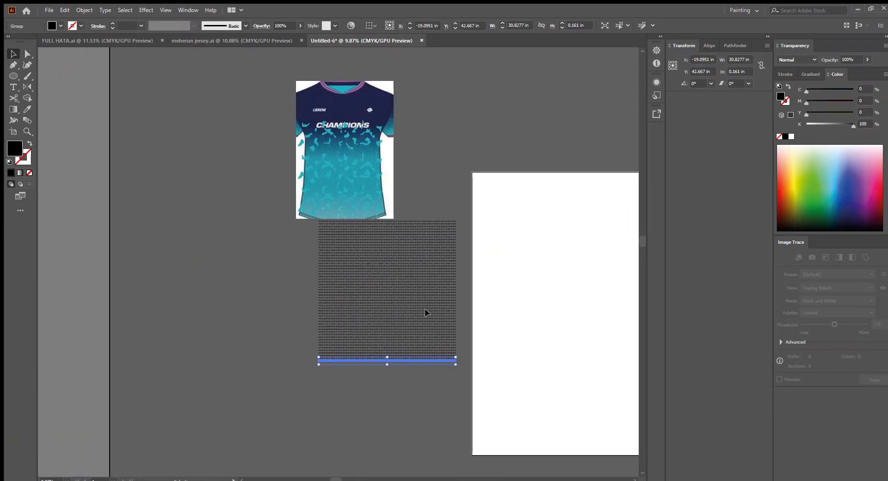
# Select the whole dot grid and move it onto the jersey mockup
pyautogui.hotkey('ctrl', 'a')
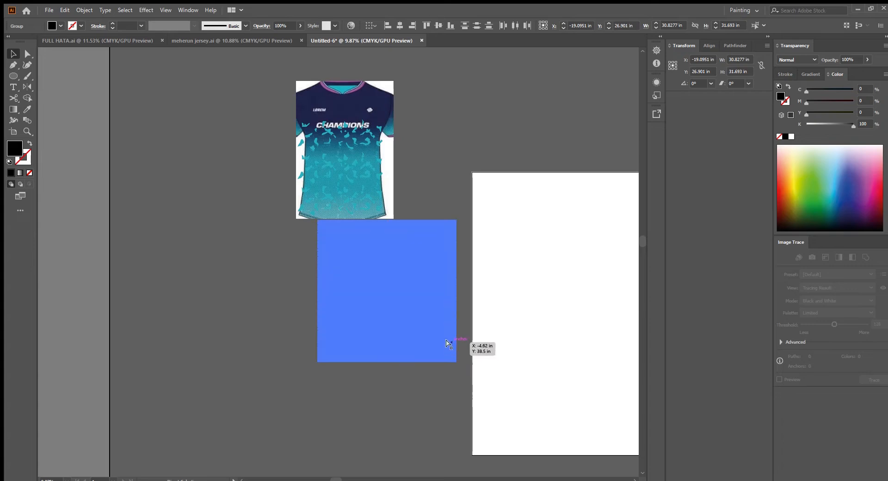
pyautogui.moveTo(412, 338); pyautogui.dragTo(374, 194)
pyautogui.click(477, 279)
pyautogui.moveTo(478, 278); pyautogui.dragTo(507, 273)
pyautogui.moveTo(356, 257); pyautogui.dragTo(377, 268)
pyautogui.moveTo(282, 297)
pyautogui.mouseDown()
pyautogui.moveTo(334, 310)
pyautogui.moveTo(285, 296)
pyautogui.mouseUp()
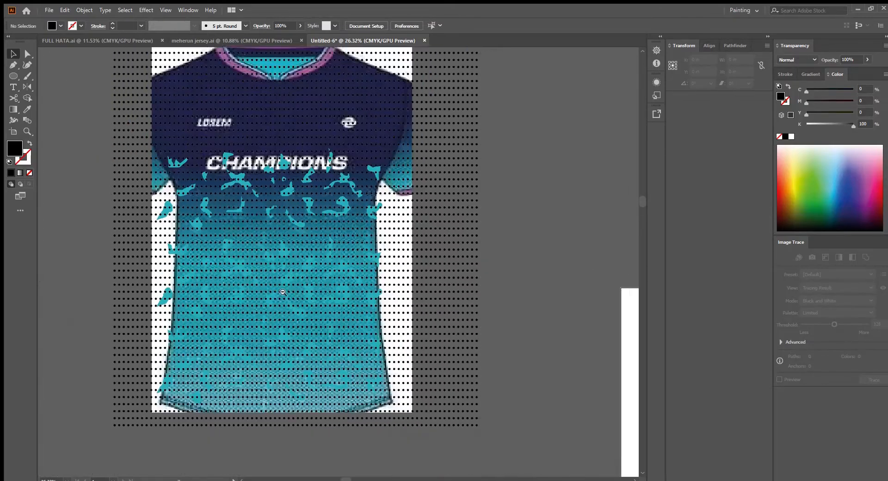
# Reposition the dot grid so it covers the entire jersey
pyautogui.moveTo(317, 258); pyautogui.dragTo(326, 309)
pyautogui.moveTo(305, 169); pyautogui.dragTo(369, 226)
pyautogui.click(538, 210)
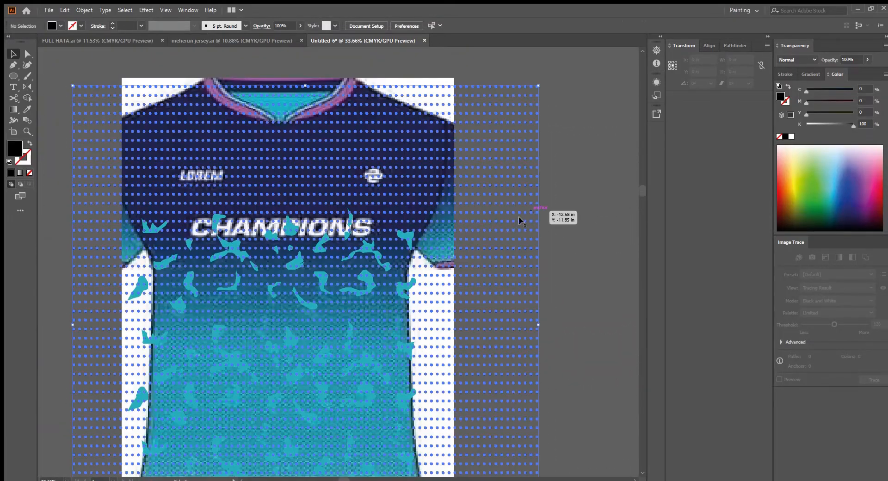
pyautogui.moveTo(387, 288); pyautogui.dragTo(449, 72)
pyautogui.moveTo(325, 294); pyautogui.dragTo(280, 325)
pyautogui.moveTo(417, 272); pyautogui.dragTo(451, 263)
pyautogui.moveTo(461, 201); pyautogui.dragTo(379, 243)
pyautogui.moveTo(456, 251); pyautogui.dragTo(444, 250)
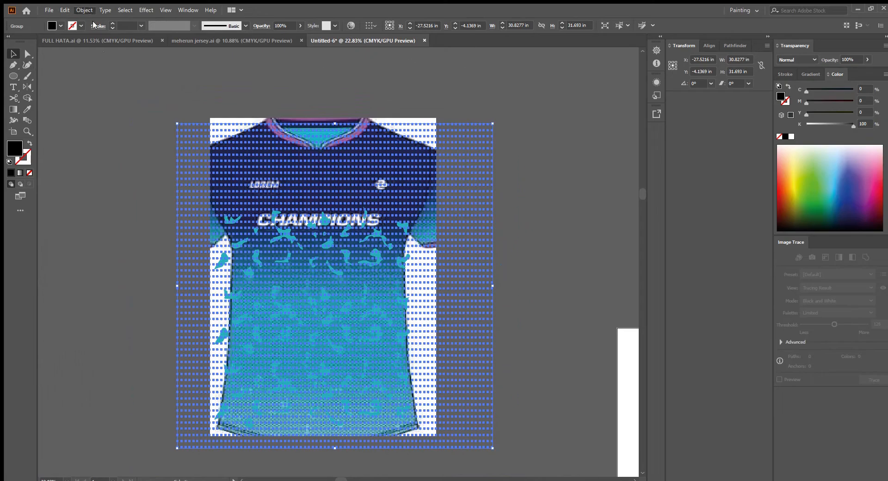
# Apply a vertical -90° gradient to the dot grid and sample the jersey's navy colour for its stop
pyautogui.moveTo(164, 117); pyautogui.dragTo(228, 185)
pyautogui.press('g')
pyautogui.moveTo(354, 185); pyautogui.dragTo(246, 184)
pyautogui.moveTo(426, 217); pyautogui.dragTo(396, 205)
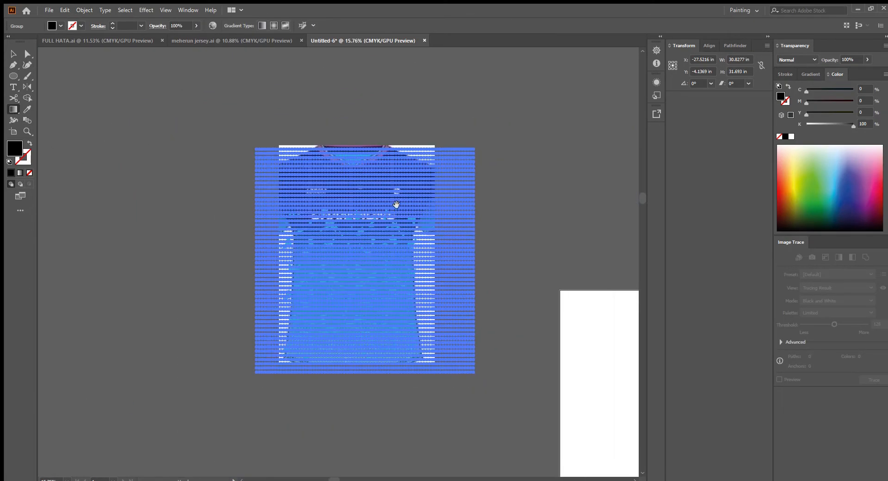
pyautogui.moveTo(426, 234); pyautogui.dragTo(488, 287)
pyautogui.click(811, 74)
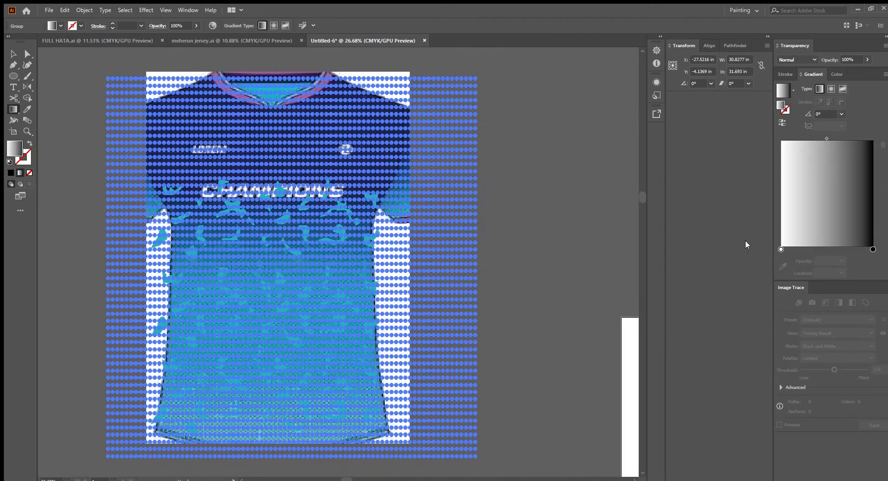
pyautogui.click(781, 249)
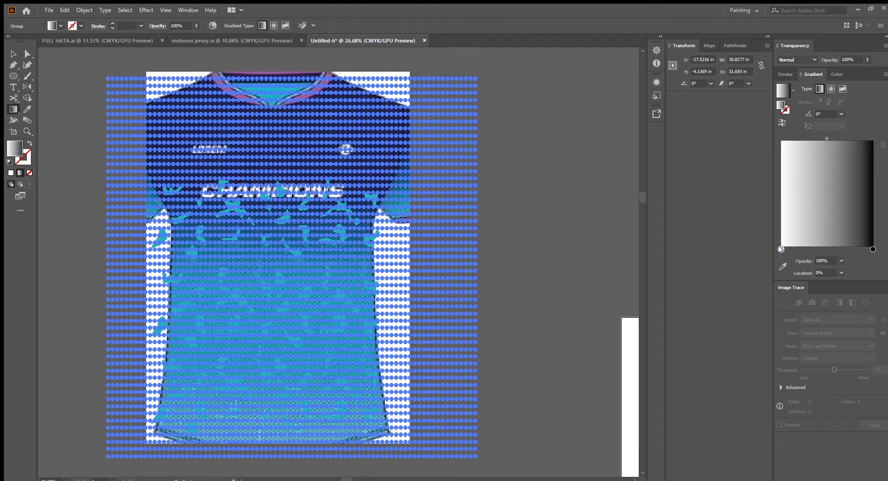
pyautogui.doubleClick(856, 76)
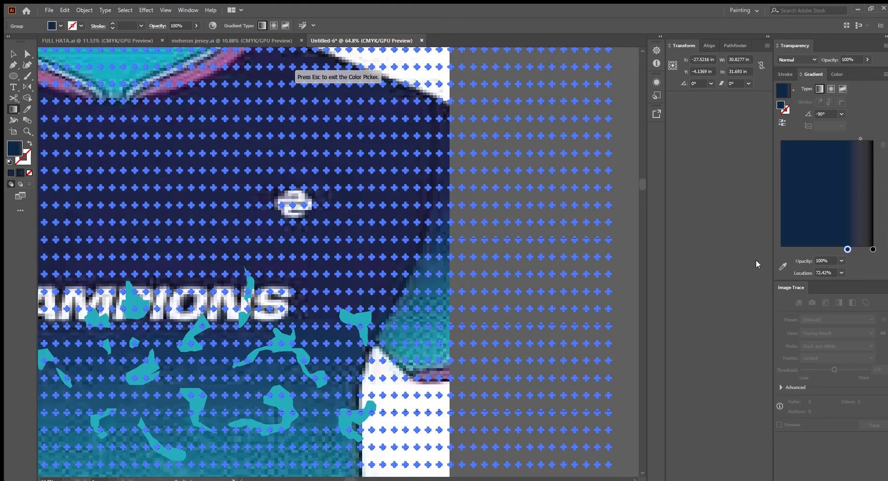
pyautogui.click(456, 181)
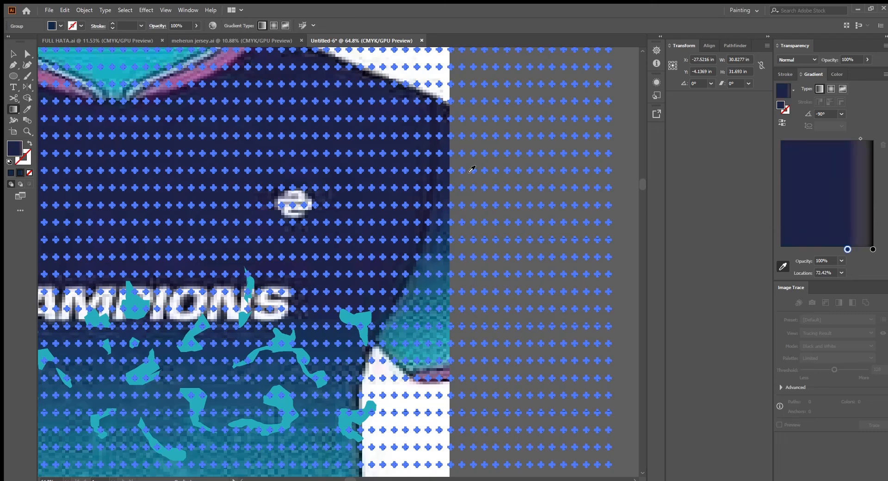
# Draw a new rectangle beside the jersey and set its size to 22 in wide by 31 in high
pyautogui.click(14, 54)
pyautogui.click(625, 137)
pyautogui.moveTo(327, 151); pyautogui.dragTo(391, 219)
pyautogui.moveTo(392, 218); pyautogui.dragTo(334, 233)
pyautogui.moveTo(489, 263); pyautogui.dragTo(452, 246)
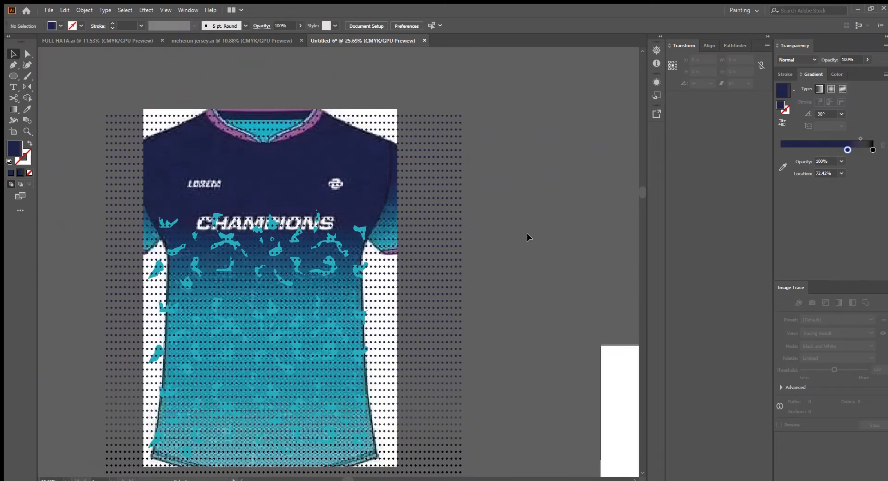
pyautogui.moveTo(367, 180); pyautogui.dragTo(337, 257)
pyautogui.moveTo(399, 236); pyautogui.dragTo(436, 259)
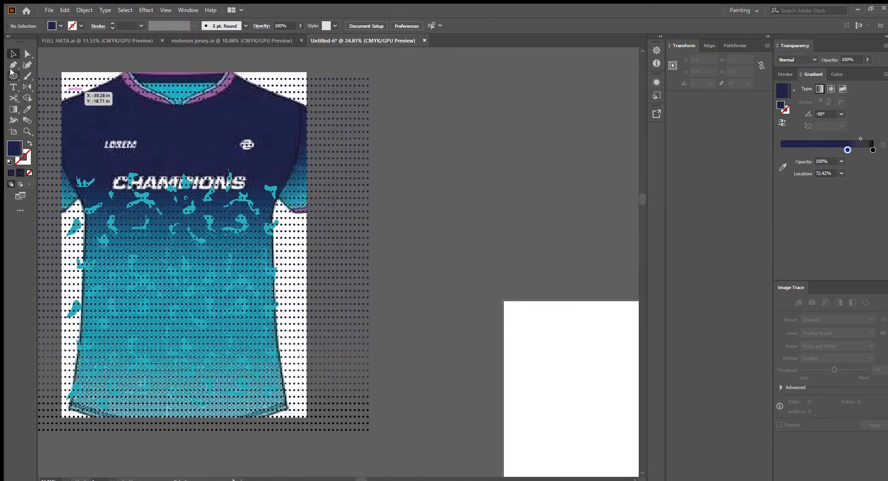
pyautogui.press('m')
pyautogui.moveTo(440, 126); pyautogui.dragTo(551, 258)
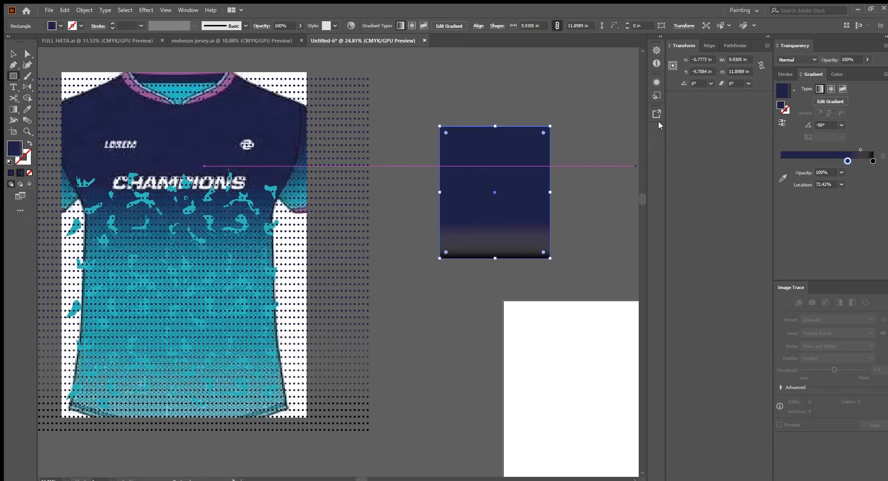
pyautogui.write('22')
pyautogui.press('Tab')
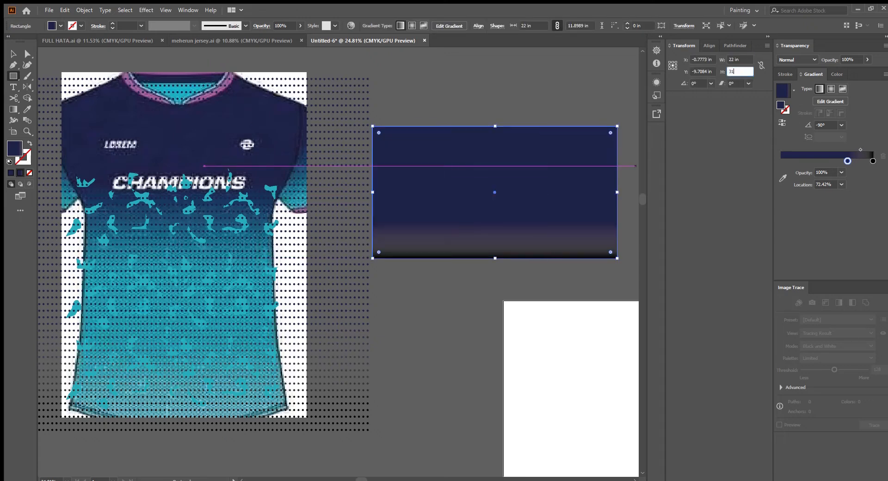
pyautogui.write('31')
pyautogui.press('Return')
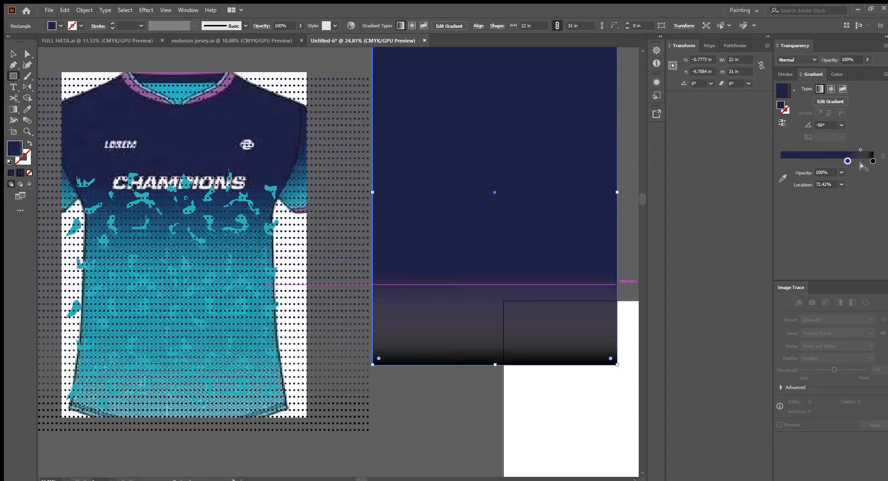
# Sample the jersey's teal colour with the eyedropper for the rectangle gradient's end stop
pyautogui.click(784, 177)
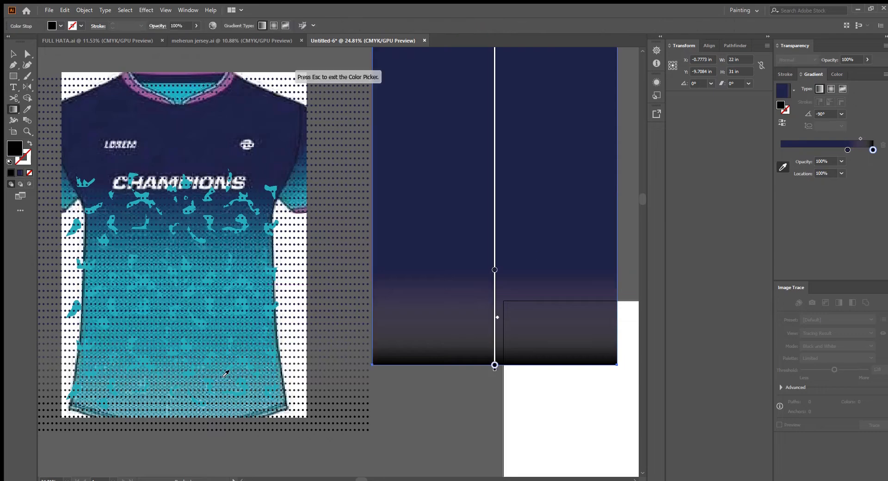
pyautogui.click(246, 358)
pyautogui.scroll(5, 247, 376)
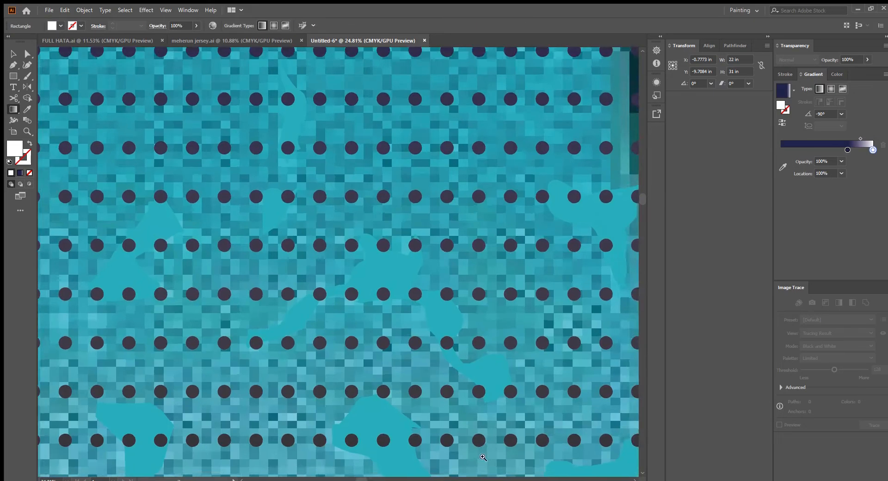
pyautogui.click(783, 167)
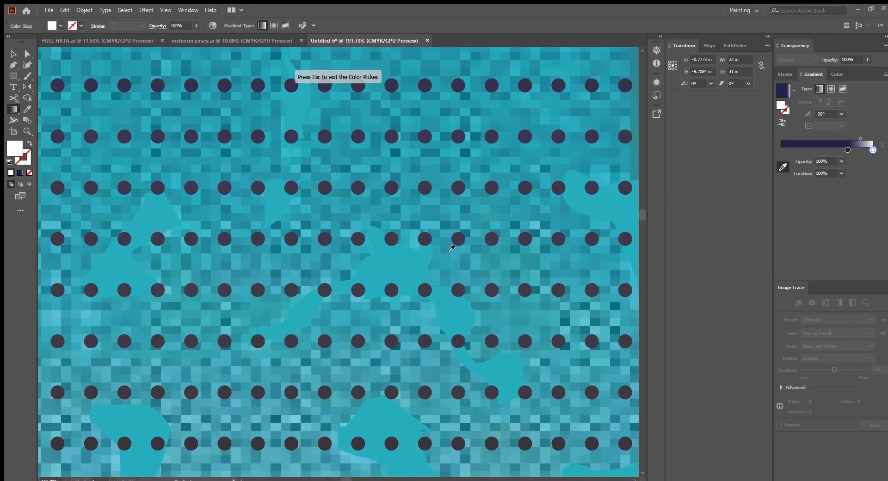
pyautogui.click(353, 229)
pyautogui.scroll(-7, 355, 232)
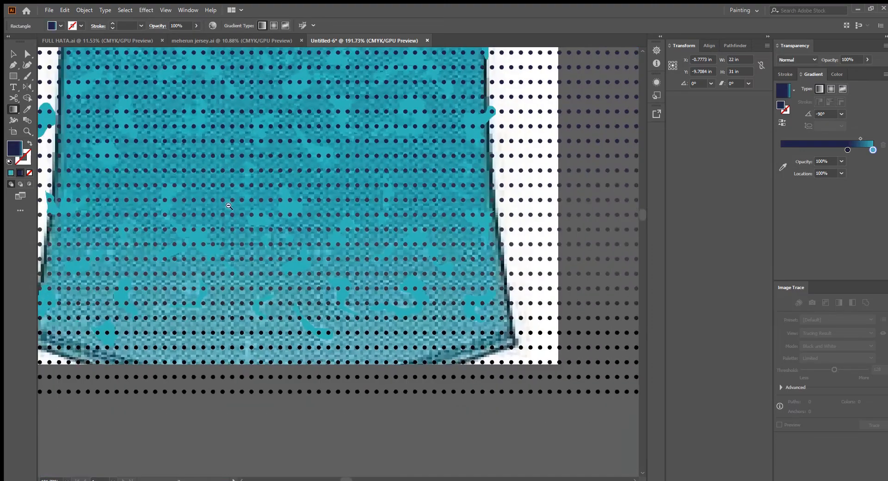
pyautogui.moveTo(351, 272); pyautogui.dragTo(358, 284)
pyautogui.moveTo(257, 230); pyautogui.dragTo(241, 254)
pyautogui.moveTo(240, 253); pyautogui.dragTo(235, 270)
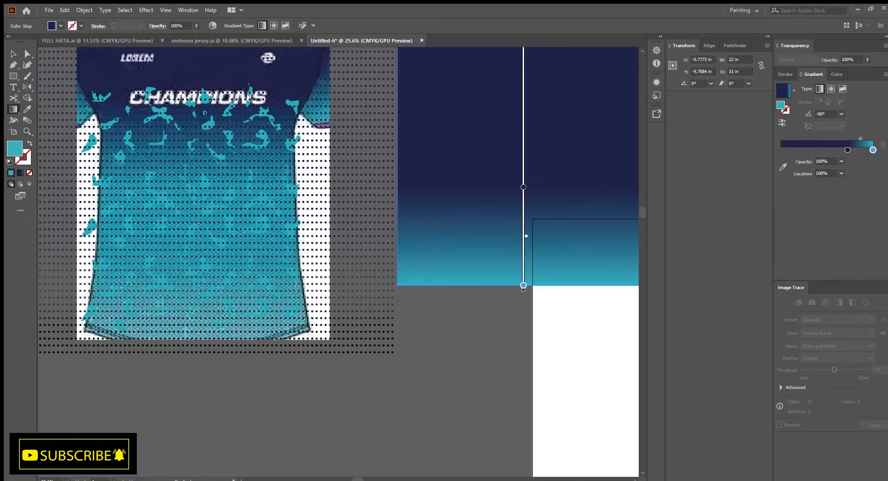
# Move the gradient rectangle over the dot grid and send it to the back
pyautogui.press('v')
pyautogui.moveTo(496, 313); pyautogui.dragTo(455, 244)
pyautogui.moveTo(455, 244); pyautogui.dragTo(270, 285)
pyautogui.moveTo(365, 302); pyautogui.dragTo(321, 295)
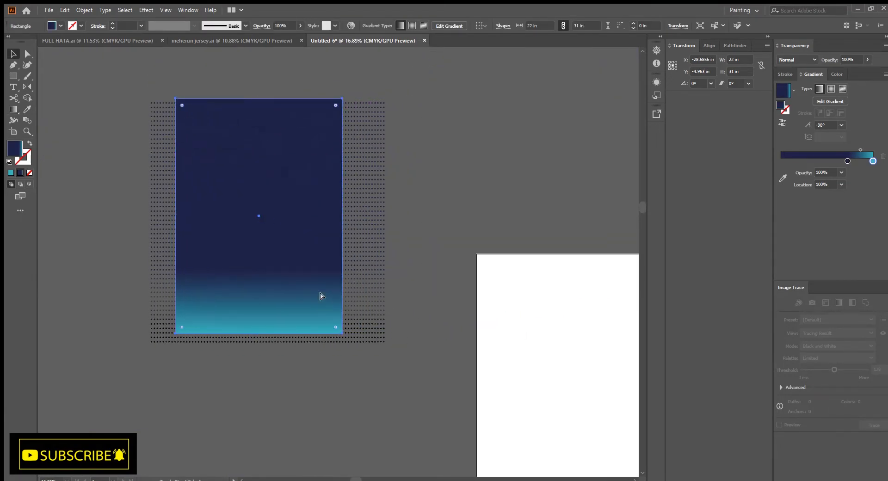
pyautogui.hotkey('ctrl', 'shift', '[')
# Select the jersey mockup image and move it off to the right of the new design
pyautogui.click(397, 261)
pyautogui.click(332, 250)
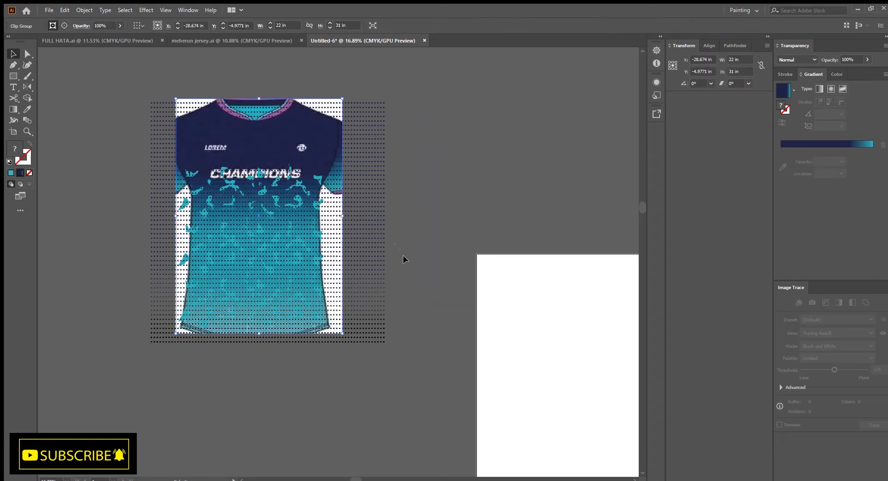
pyautogui.moveTo(343, 105); pyautogui.dragTo(564, 111)
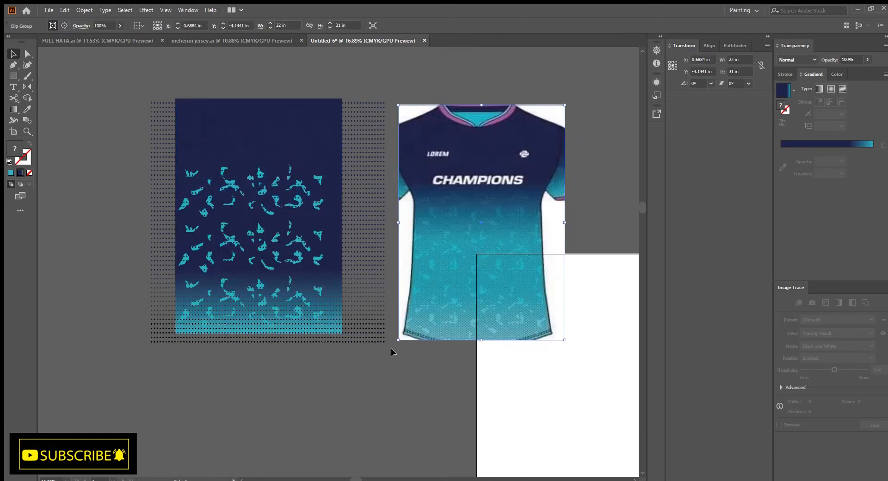
# Select the background rectangle and move its navy gradient stop to about 26% location
pyautogui.click(377, 397)
pyautogui.moveTo(376, 398); pyautogui.dragTo(413, 403)
pyautogui.click(313, 114)
pyautogui.scroll(5, 316, 106)
pyautogui.click(410, 85)
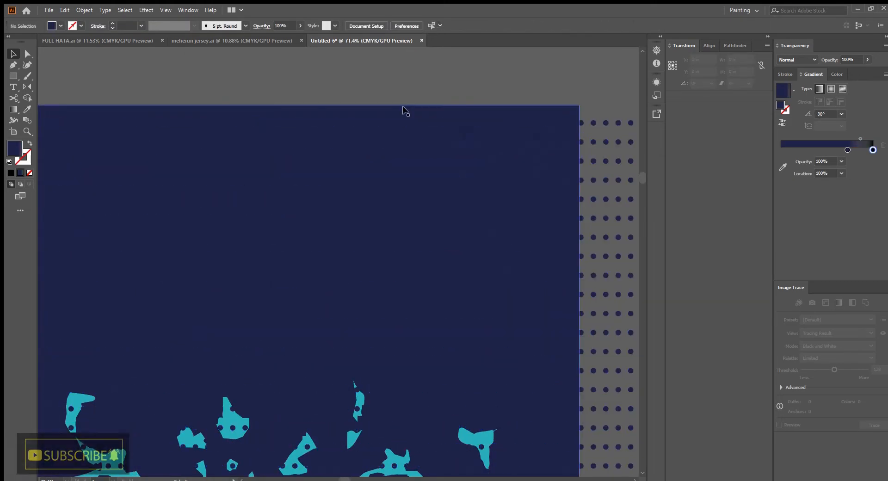
pyautogui.click(403, 108)
pyautogui.scroll(-5, 463, 166)
pyautogui.scroll(1, 462, 324)
pyautogui.moveTo(463, 331); pyautogui.dragTo(400, 270)
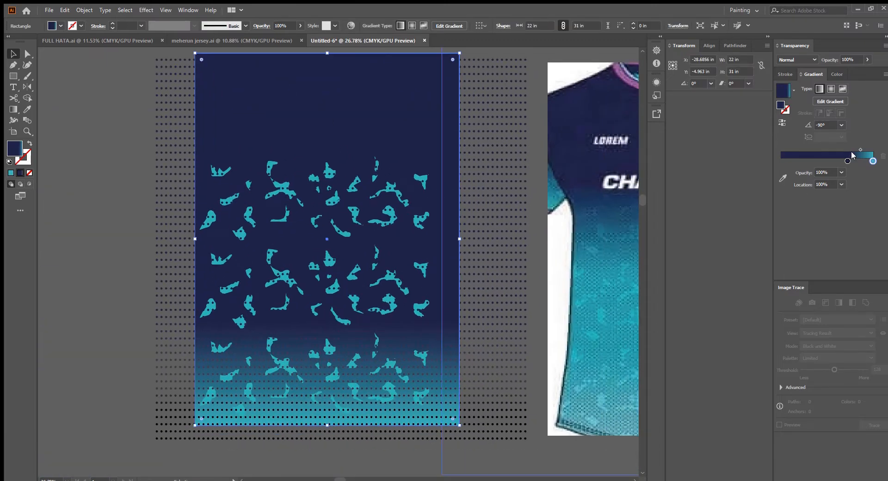
pyautogui.moveTo(835, 162); pyautogui.dragTo(809, 163)
pyautogui.scroll(-2, 584, 328)
pyautogui.moveTo(582, 327); pyautogui.dragTo(470, 302)
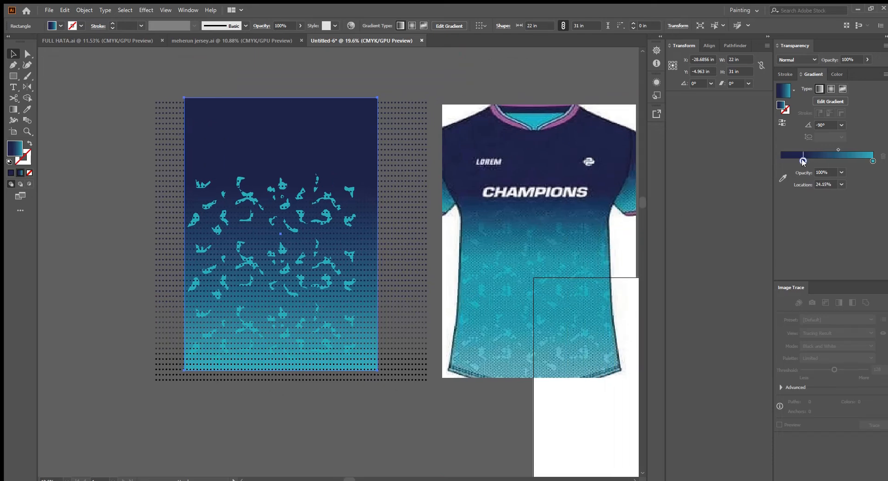
pyautogui.scroll(3, 407, 320)
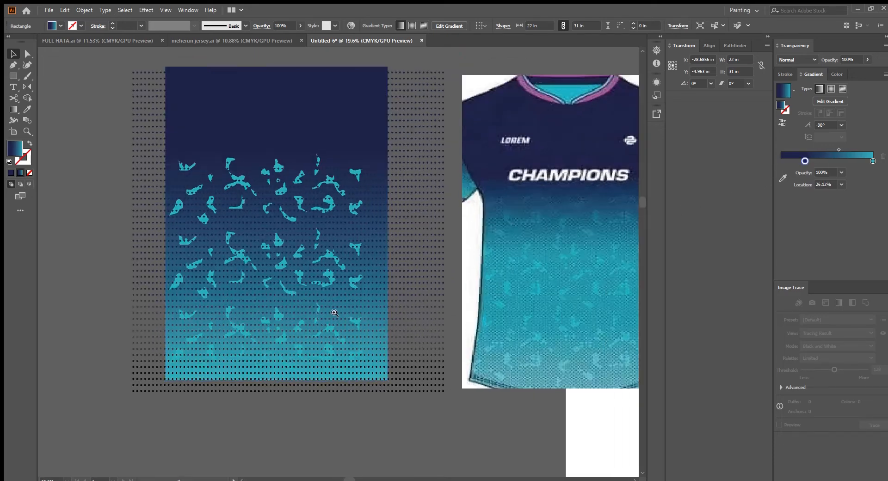
pyautogui.scroll(4, 322, 293)
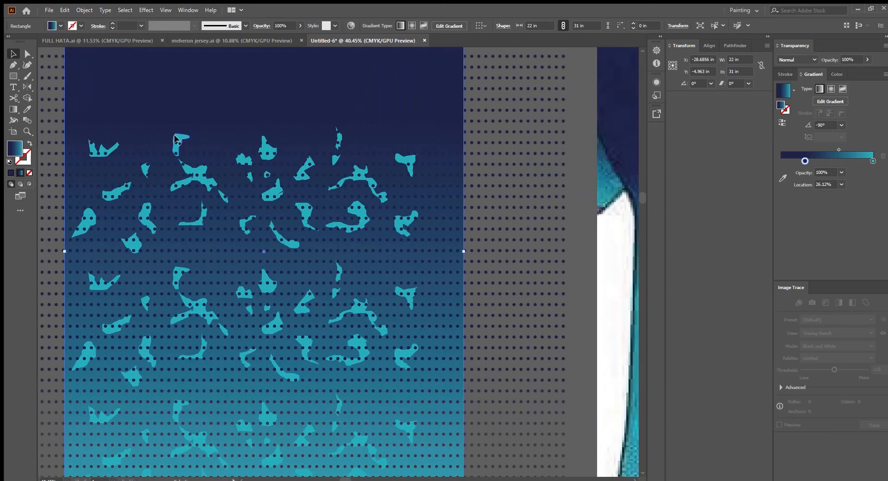
# Fill the upper cluster of teal shapes with the background gradient, running it vertically with its teal stop near 90%
pyautogui.click(176, 139)
pyautogui.moveTo(281, 198); pyautogui.dragTo(333, 265)
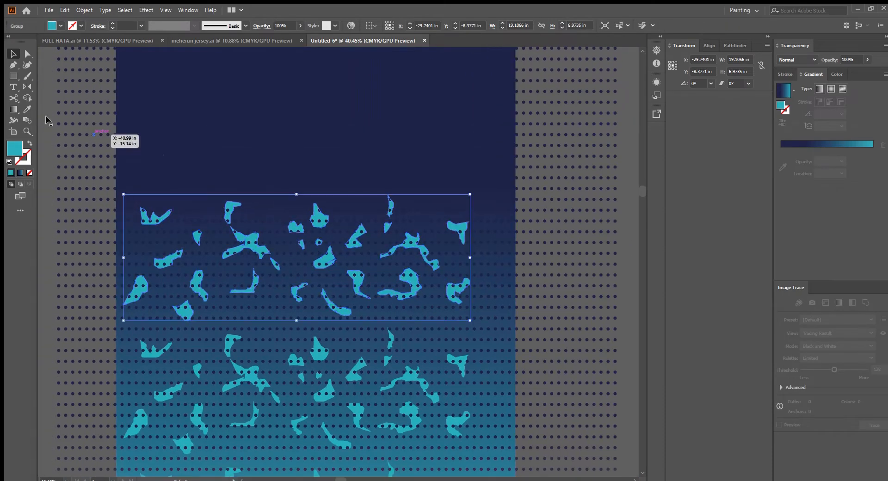
pyautogui.press('i')
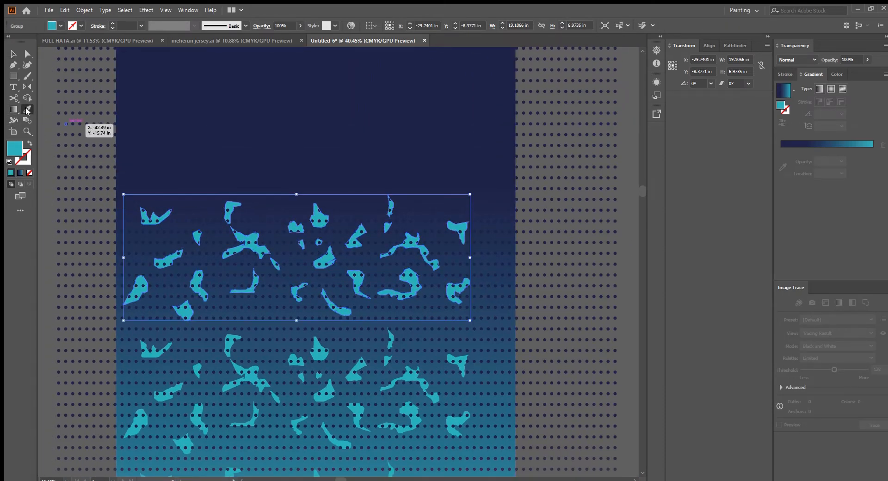
pyautogui.click(240, 100)
pyautogui.click(251, 111)
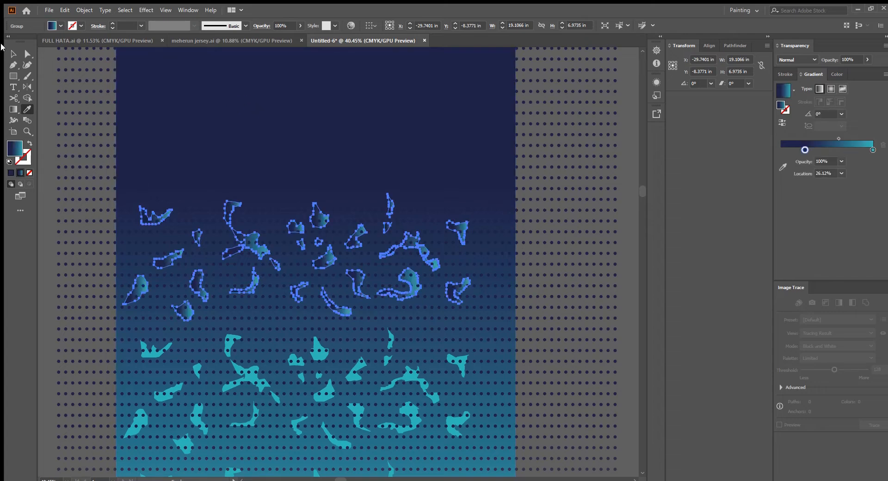
pyautogui.click(10, 51)
pyautogui.click(12, 109)
pyautogui.moveTo(300, 206); pyautogui.dragTo(304, 309)
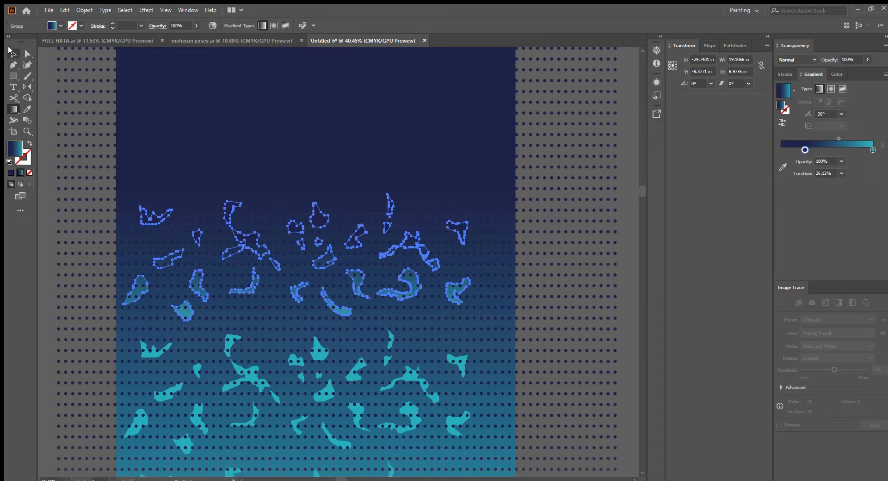
pyautogui.click(11, 51)
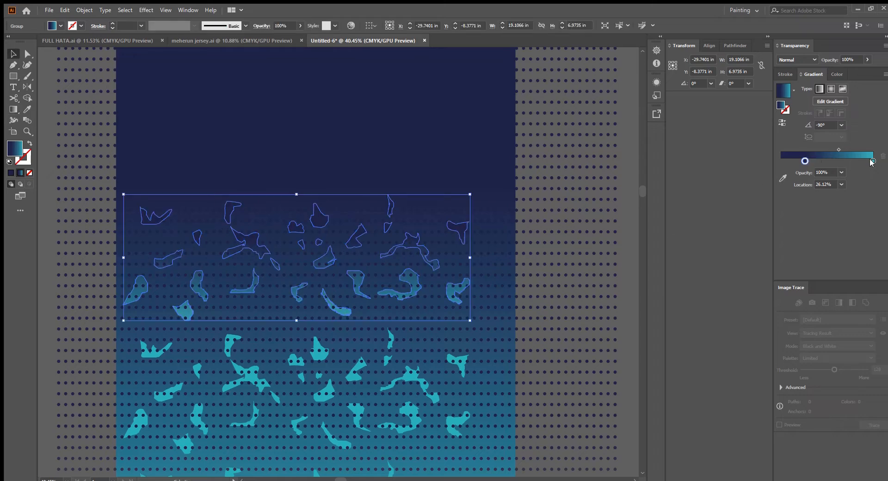
pyautogui.moveTo(872, 162); pyautogui.dragTo(861, 162)
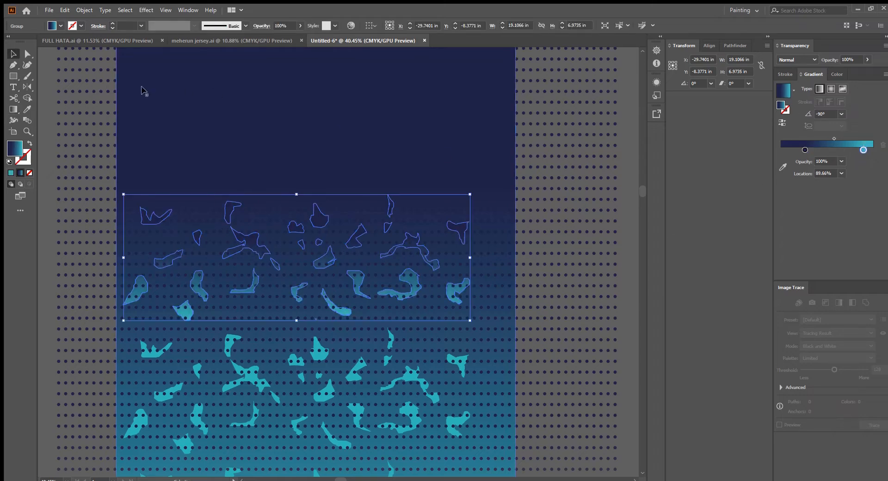
# Select all the teal shape groups together and stretch them wider to about 21.28 in across the background
pyautogui.press('p')
pyautogui.click(14, 55)
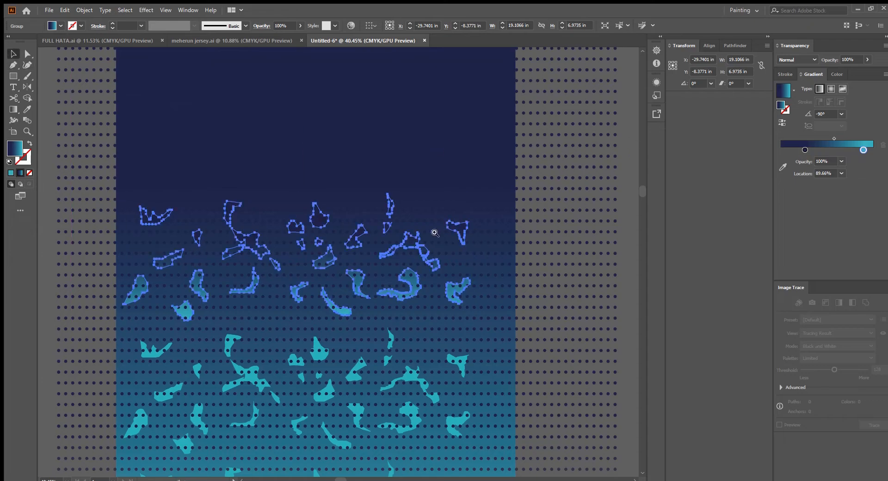
pyautogui.scroll(-5, 436, 232)
pyautogui.moveTo(520, 254); pyautogui.dragTo(479, 252)
pyautogui.click(456, 250)
pyautogui.scroll(3, 409, 241)
pyautogui.moveTo(408, 241); pyautogui.dragTo(441, 221)
pyautogui.scroll(-2, 375, 218)
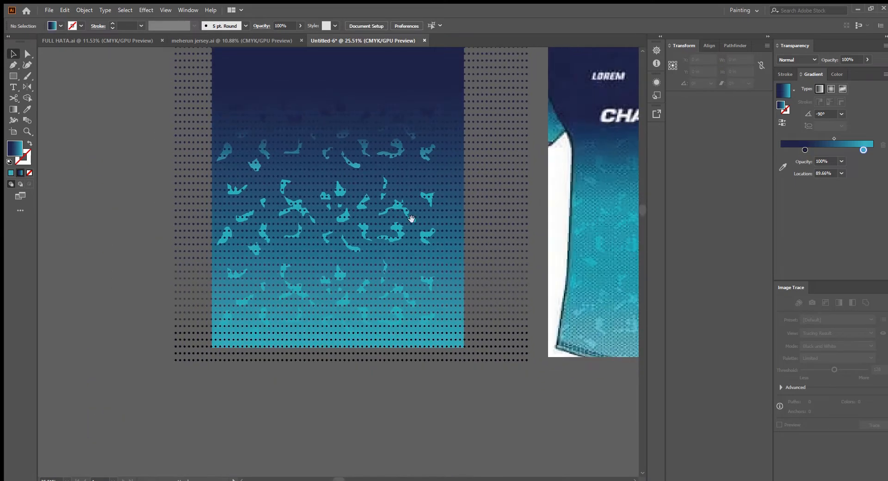
pyautogui.click(389, 197)
pyautogui.scroll(2, 525, 237)
pyautogui.click(524, 237)
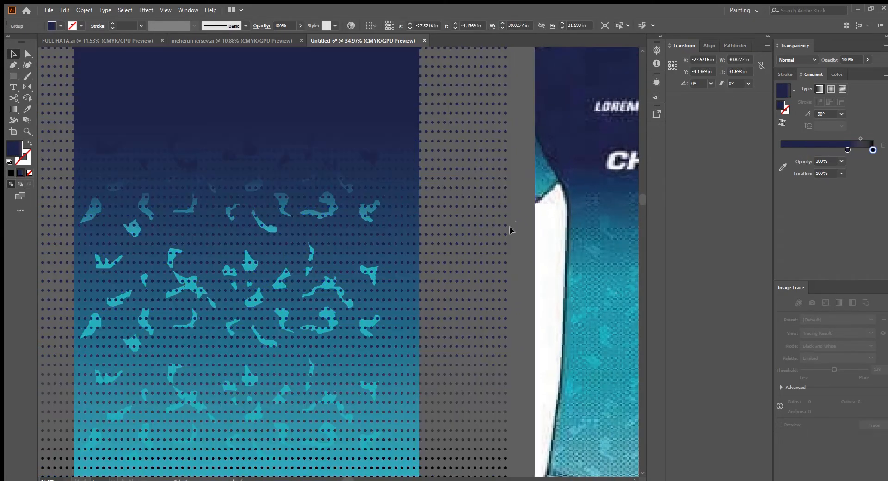
pyautogui.scroll(1, 368, 315)
pyautogui.moveTo(326, 282); pyautogui.dragTo(392, 289)
pyautogui.scroll(-1, 397, 334)
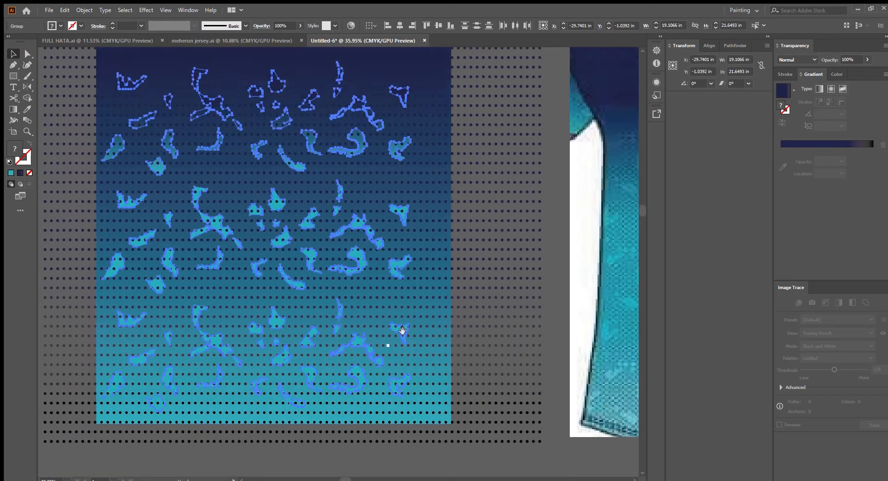
pyautogui.moveTo(406, 246); pyautogui.dragTo(446, 249)
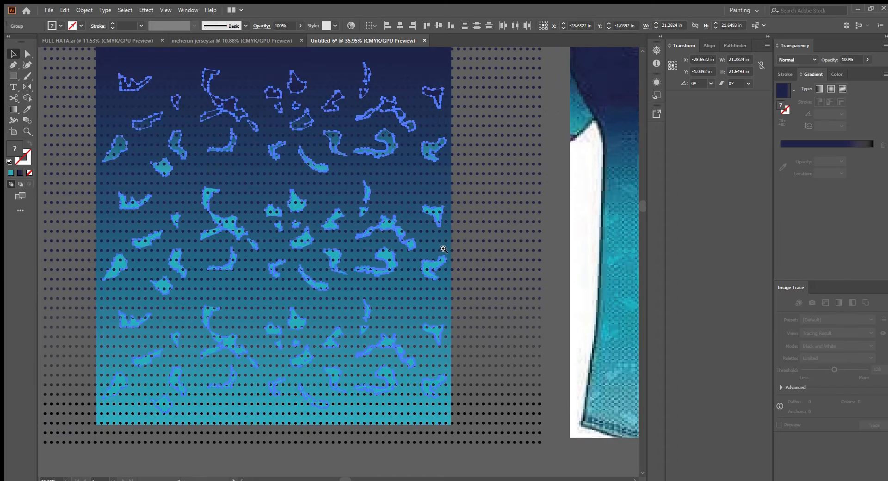
# Select the background rectangle and adjust its gradient, moving the midpoint to about 25% and adding a stop near 62%
pyautogui.scroll(-2, 498, 309)
pyautogui.click(168, 212)
pyautogui.moveTo(341, 192); pyautogui.dragTo(329, 243)
pyautogui.click(302, 125)
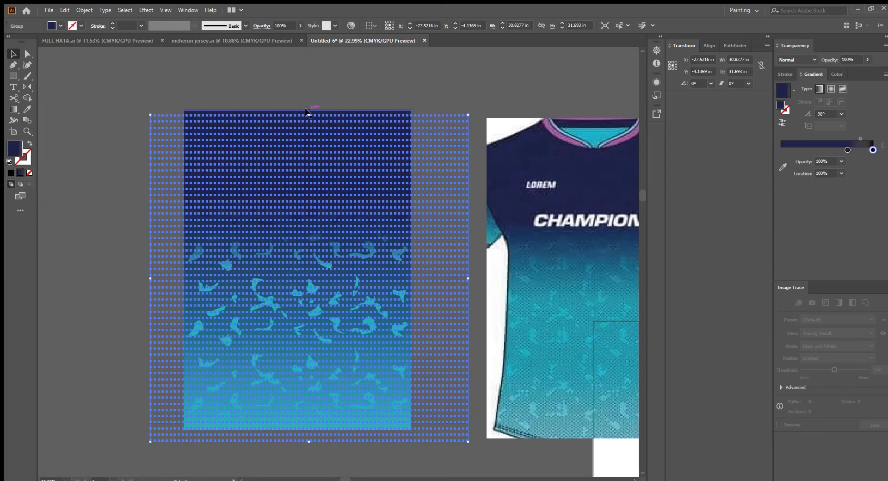
pyautogui.click(305, 107)
pyautogui.scroll(6, 307, 119)
pyautogui.click(360, 105)
pyautogui.click(351, 85)
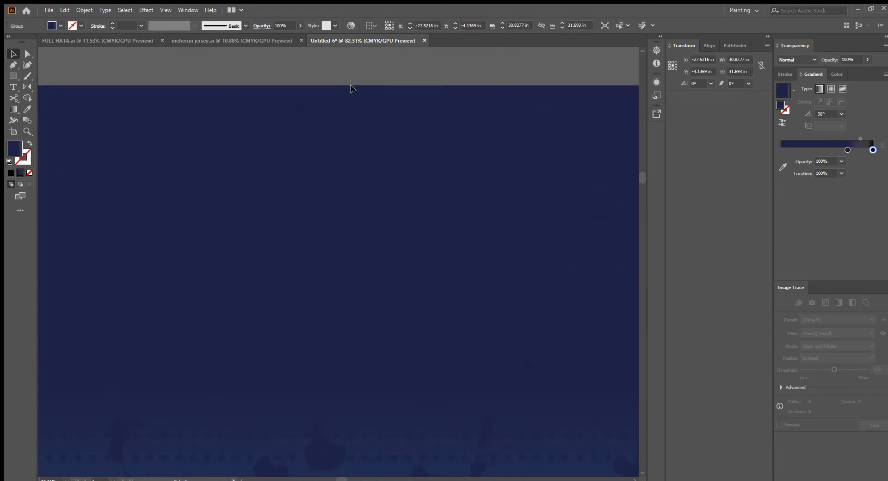
pyautogui.moveTo(429, 211); pyautogui.dragTo(290, 236)
pyautogui.moveTo(472, 376); pyautogui.dragTo(391, 294)
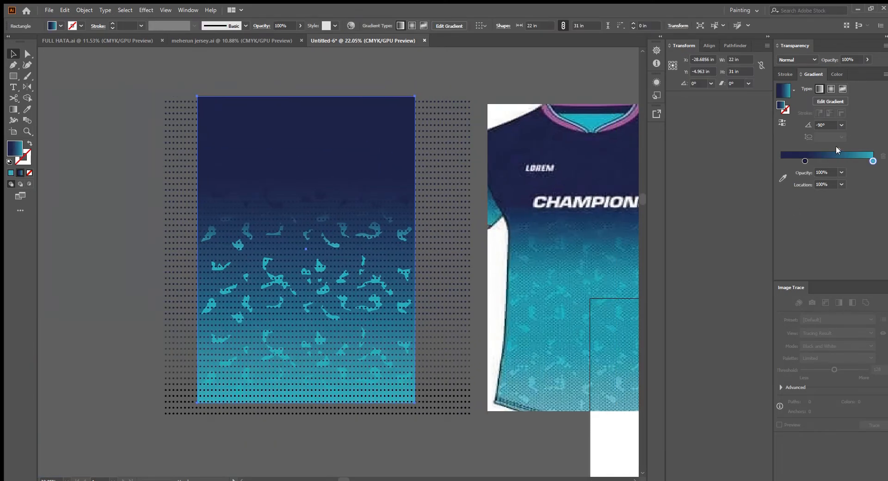
pyautogui.moveTo(838, 148); pyautogui.dragTo(820, 145)
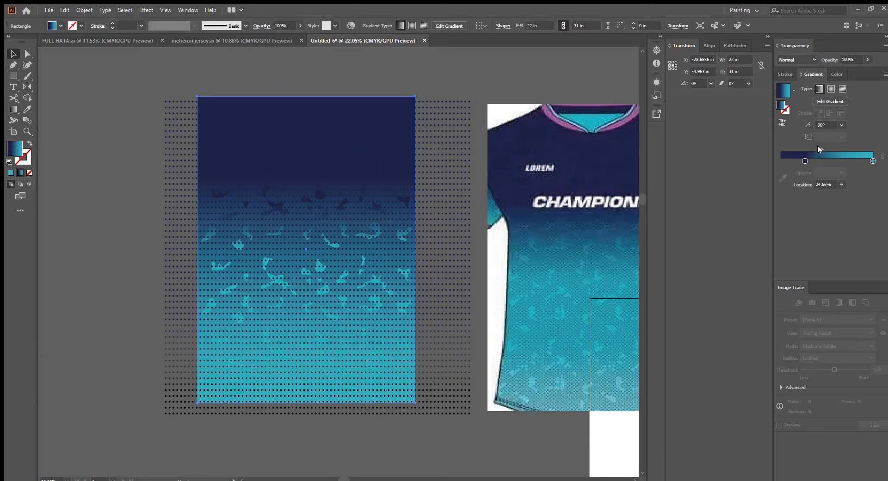
pyautogui.click(838, 161)
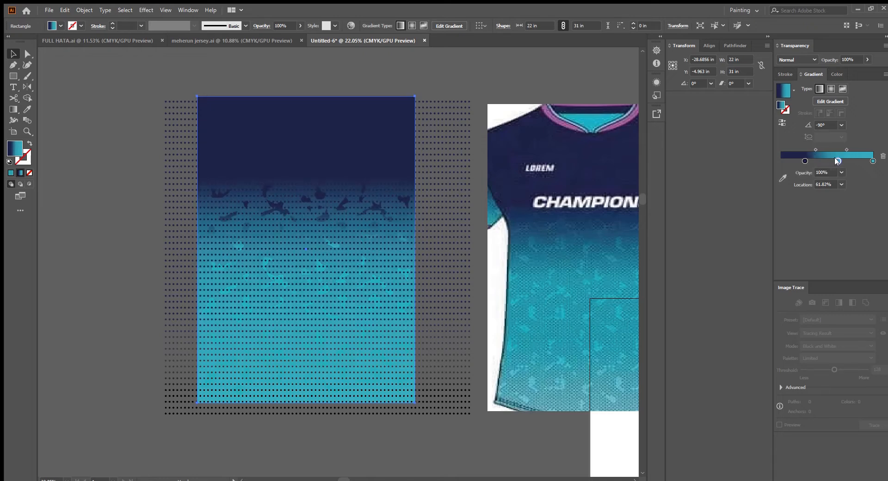
pyautogui.moveTo(838, 161); pyautogui.dragTo(844, 160)
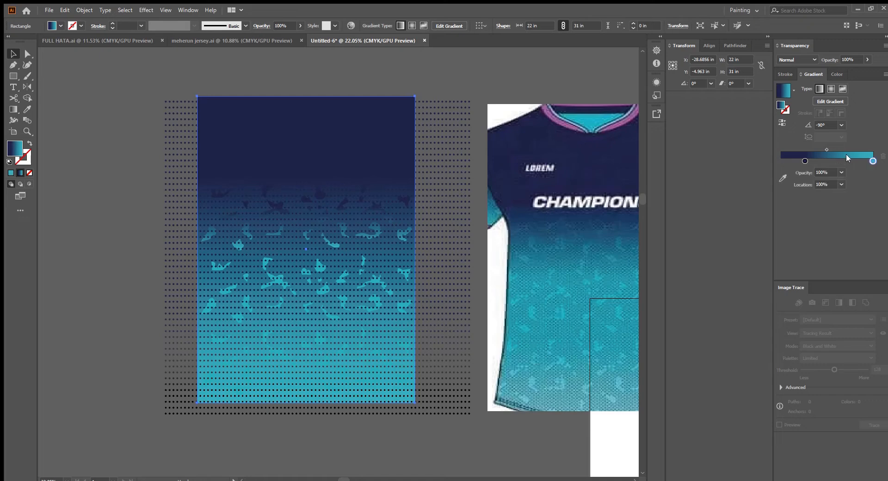
# Move the background gradient's navy stop to about 32.5% location
pyautogui.click(836, 74)
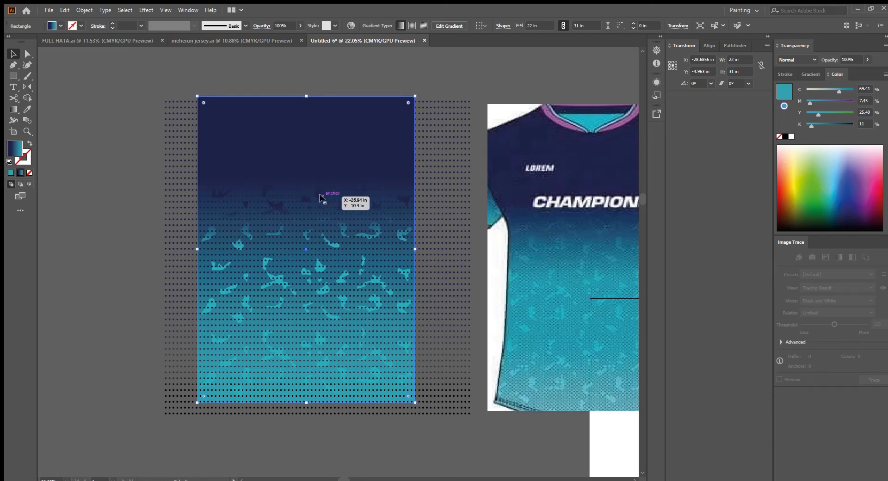
pyautogui.click(811, 73)
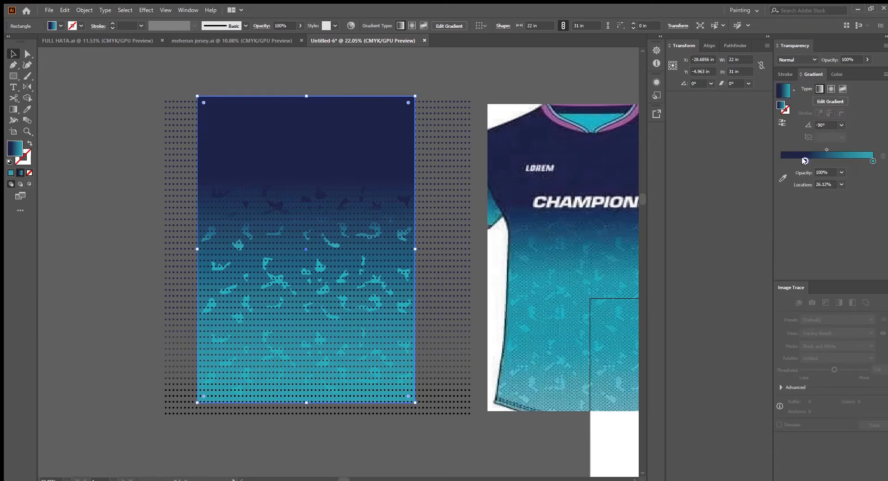
pyautogui.moveTo(805, 160); pyautogui.dragTo(809, 161)
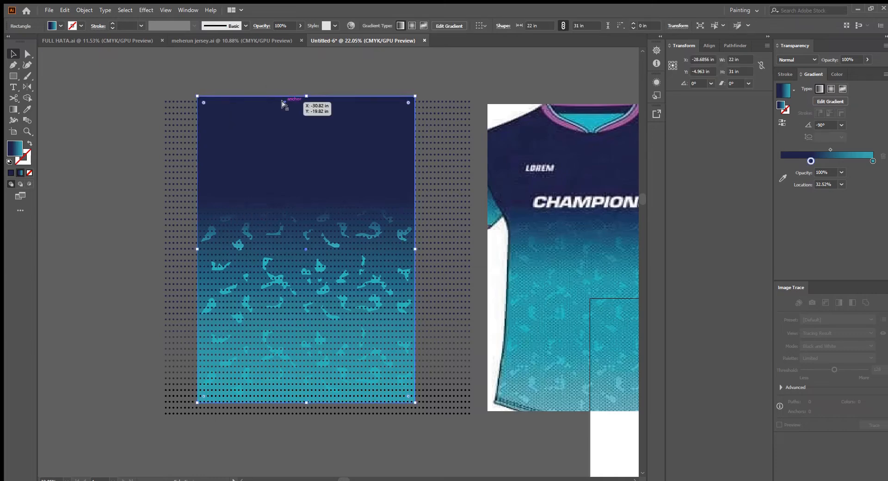
# Bring the background rectangle to the front and make it a clipping mask over the dots and teal shapes
pyautogui.hotkey('ctrl', 'shift', ']')
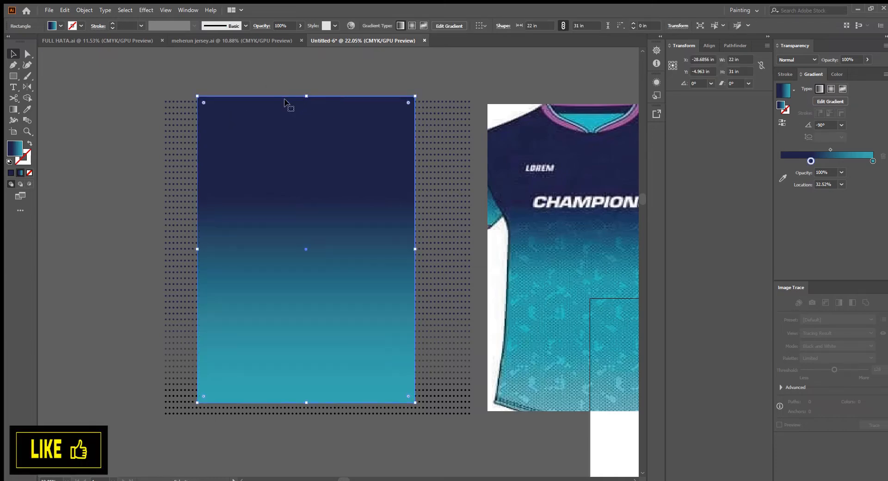
pyautogui.scroll(-3, 291, 119)
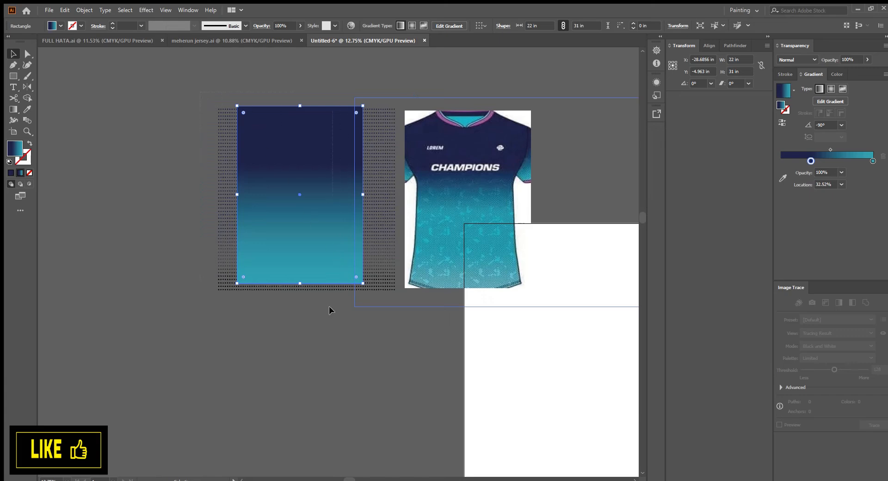
pyautogui.click(367, 267)
pyautogui.moveTo(366, 267); pyautogui.dragTo(272, 268)
pyautogui.click(479, 164)
pyautogui.moveTo(419, 163); pyautogui.dragTo(585, 163)
pyautogui.moveTo(208, 122); pyautogui.dragTo(259, 127)
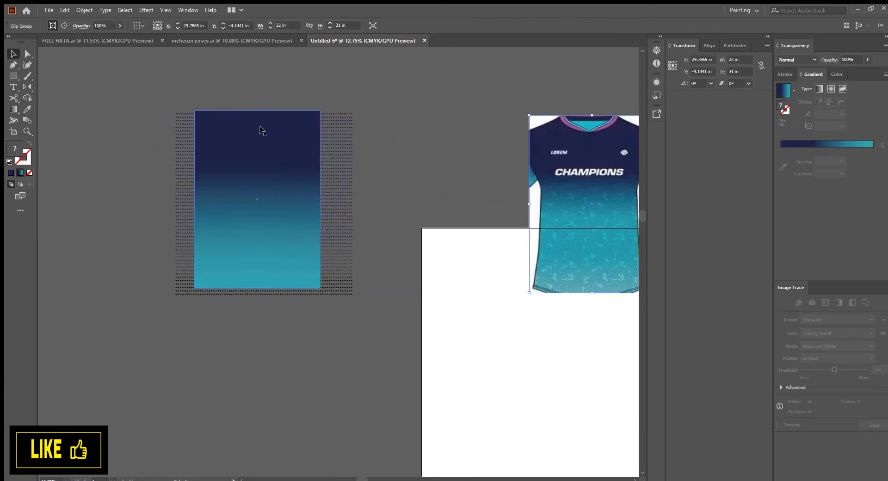
pyautogui.moveTo(413, 329); pyautogui.dragTo(267, 198)
pyautogui.hotkey('ctrl', '7')
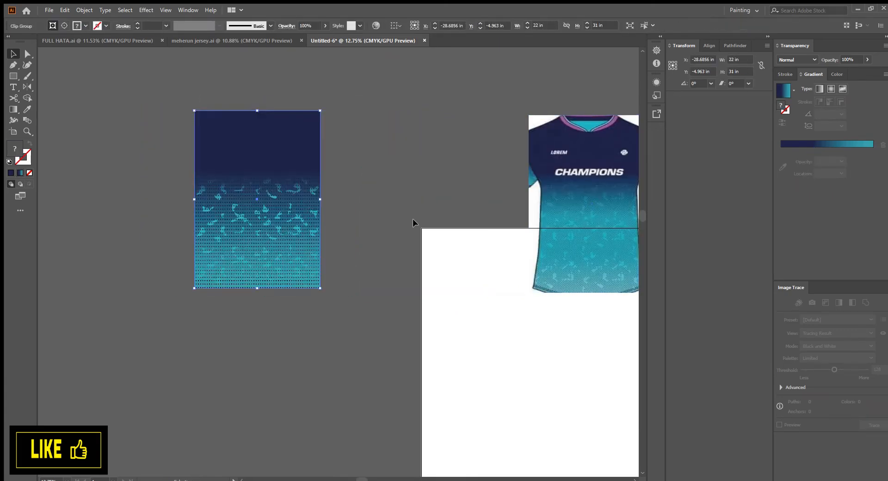
# Copy the orange front and sleeve pattern pieces from the FULL HATA file into the design document
pyautogui.click(413, 219)
pyautogui.scroll(2, 262, 197)
pyautogui.moveTo(392, 282); pyautogui.dragTo(313, 294)
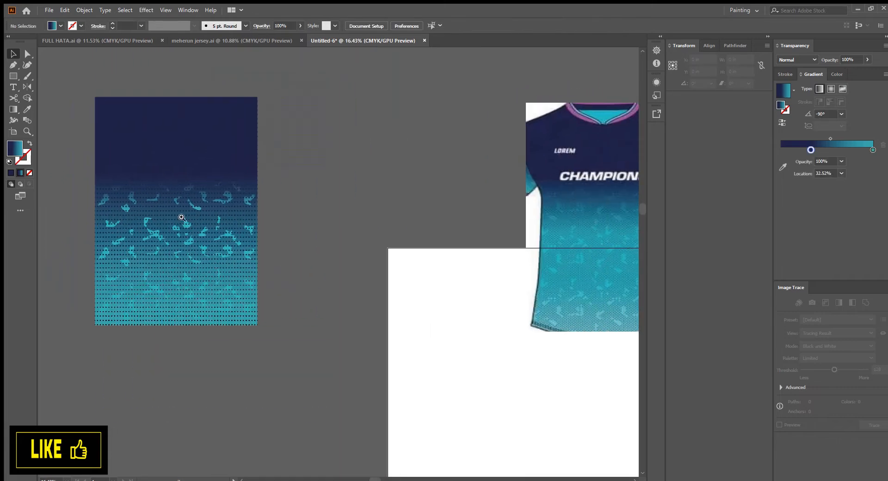
pyautogui.scroll(5, 183, 216)
pyautogui.scroll(-7, 257, 292)
pyautogui.click(109, 41)
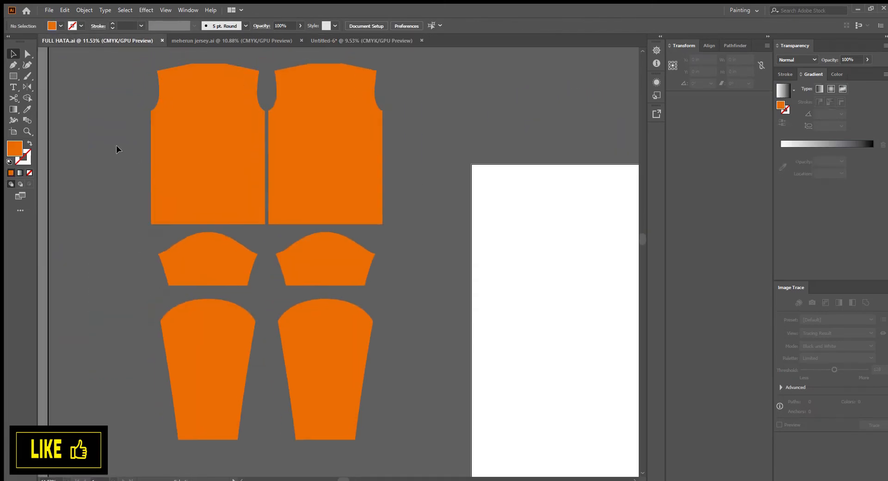
pyautogui.moveTo(116, 145); pyautogui.dragTo(325, 46)
pyautogui.moveTo(323, 38); pyautogui.dragTo(330, 278)
pyautogui.scroll(2, 388, 228)
pyautogui.scroll(5, 340, 258)
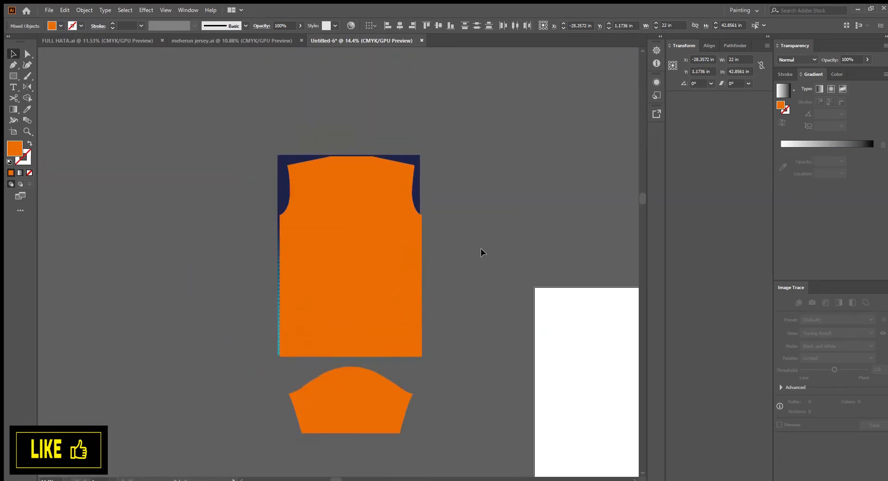
# Align the orange front piece over the clipped design and use it as a clipping mask to shape the jersey front
pyautogui.click(385, 297)
pyautogui.click(401, 25)
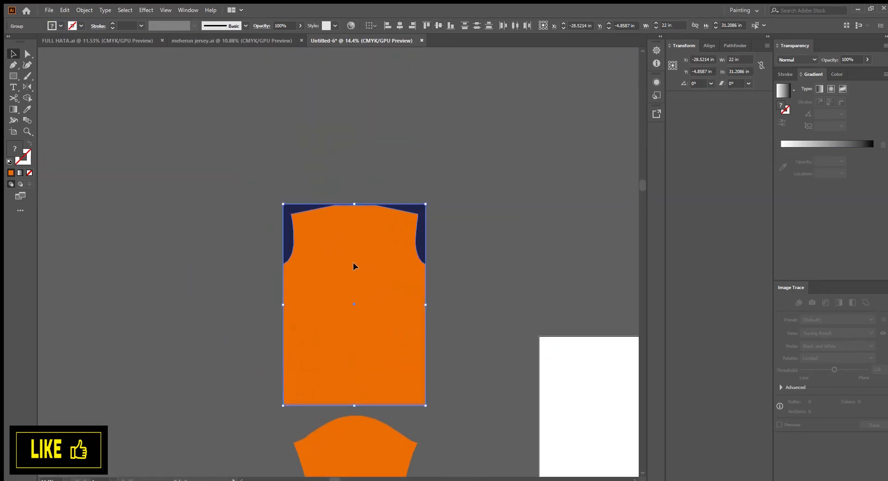
pyautogui.hotkey('ctrl', '7')
pyautogui.click(505, 296)
pyautogui.moveTo(500, 347); pyautogui.dragTo(366, 226)
pyautogui.scroll(-2, 446, 214)
pyautogui.click(564, 201)
pyautogui.hotkey('ctrl', 'alt', '7')
pyautogui.click(496, 334)
pyautogui.scroll(-2, 491, 334)
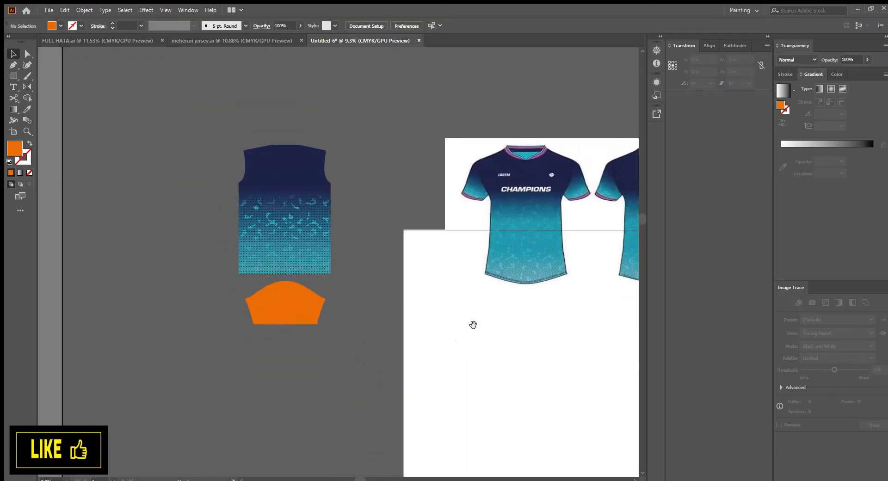
# Duplicate the front design beside the original and drag the orange sleeve piece onto the copy
pyautogui.moveTo(471, 325); pyautogui.dragTo(507, 299)
pyautogui.moveTo(324, 206); pyautogui.dragTo(242, 351)
pyautogui.scroll(8, 267, 394)
pyautogui.moveTo(422, 287); pyautogui.dragTo(500, 220)
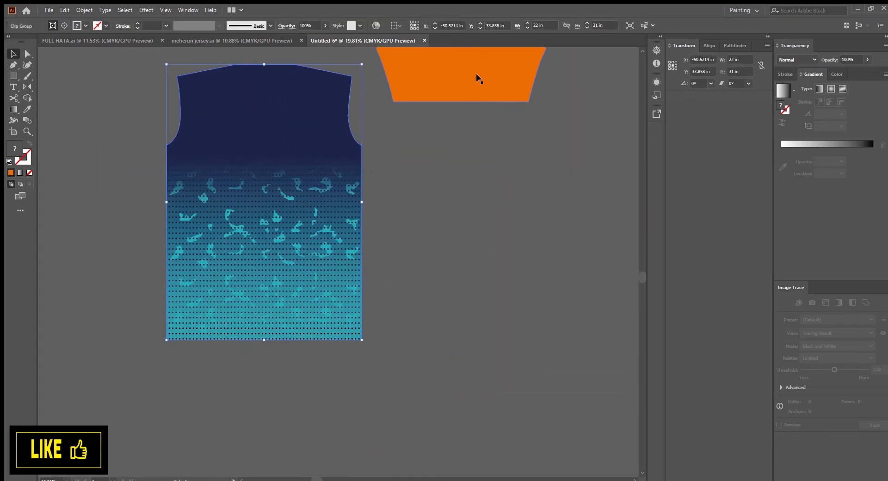
pyautogui.moveTo(475, 74); pyautogui.dragTo(348, 223)
# Adjust the sleeve piece's position over the duplicated front design
pyautogui.keyDown('ctrl'); pyautogui.click(377, 87); pyautogui.keyUp('ctrl')
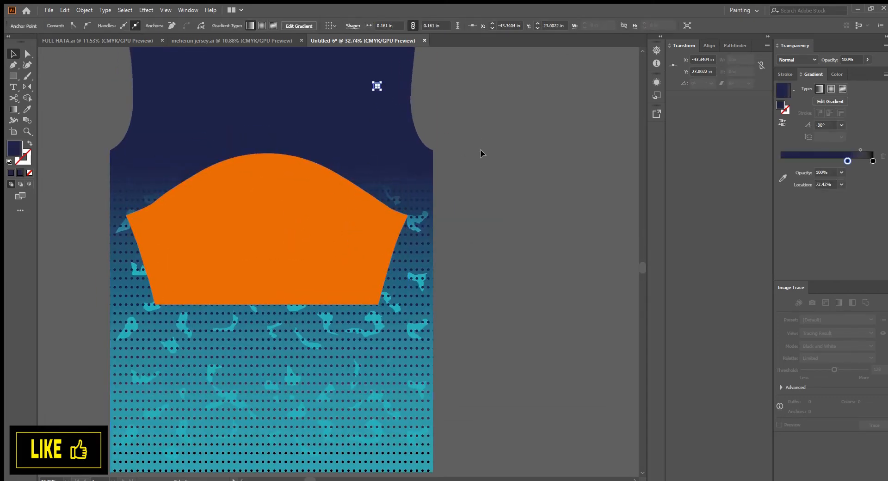
pyautogui.click(480, 151)
pyautogui.moveTo(397, 106); pyautogui.dragTo(454, 200)
pyautogui.click(404, 145)
pyautogui.scroll(-5, 404, 144)
pyautogui.moveTo(337, 214); pyautogui.dragTo(403, 195)
pyautogui.scroll(-2, 405, 196)
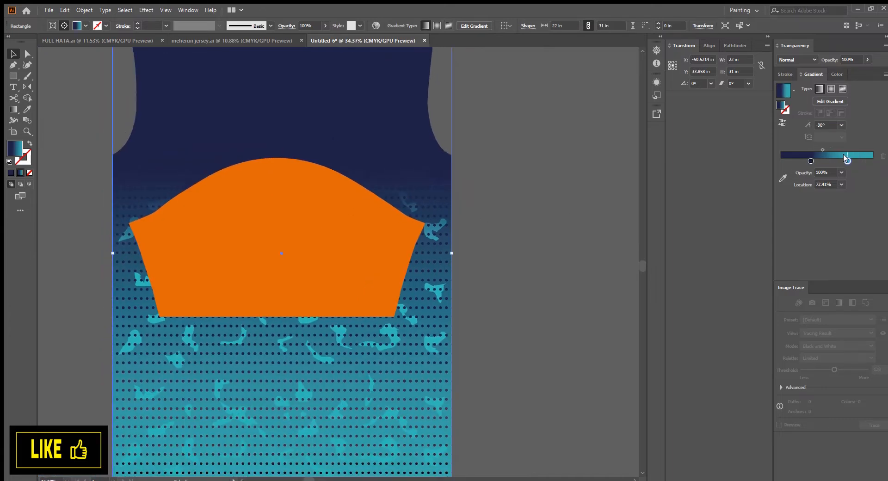
pyautogui.moveTo(847, 158); pyautogui.dragTo(847, 159)
pyautogui.moveTo(326, 213)
pyautogui.mouseDown()
pyautogui.moveTo(358, 329)
pyautogui.moveTo(318, 208)
pyautogui.moveTo(316, 216)
pyautogui.mouseUp()
pyautogui.scroll(-4, 316, 216)
pyautogui.moveTo(316, 217); pyautogui.dragTo(241, 293)
pyautogui.scroll(3, 229, 243)
pyautogui.scroll(3, 241, 293)
pyautogui.moveTo(346, 294); pyautogui.dragTo(328, 424)
pyautogui.moveTo(333, 432); pyautogui.dragTo(356, 291)
pyautogui.scroll(-4, 355, 290)
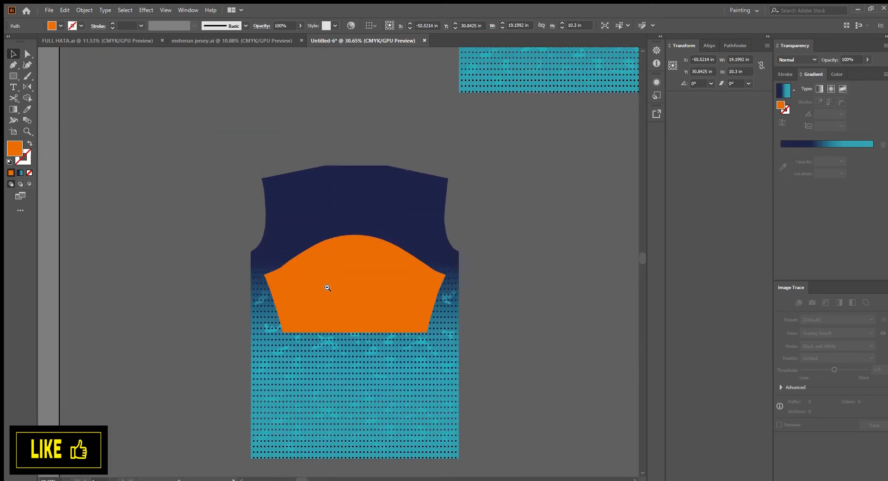
pyautogui.keyDown('shift'); pyautogui.click(451, 397); pyautogui.keyUp('shift')
pyautogui.click(402, 268)
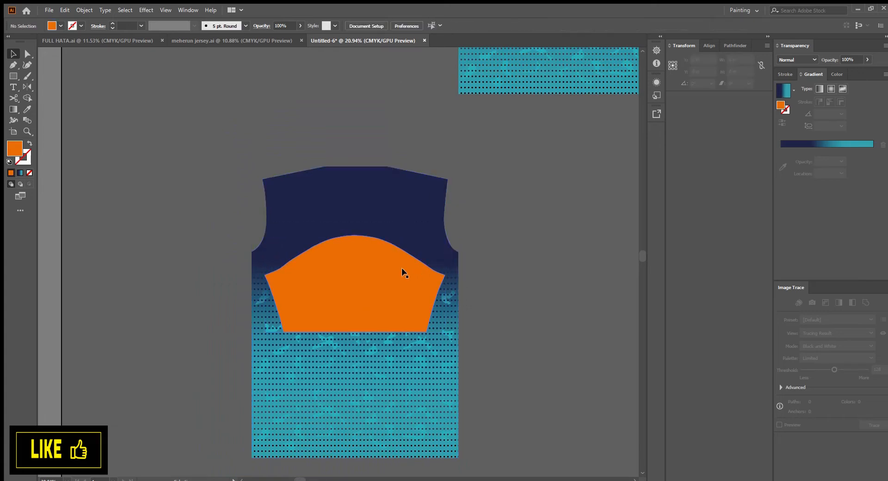
pyautogui.press('Delete')
pyautogui.scroll(5, 407, 274)
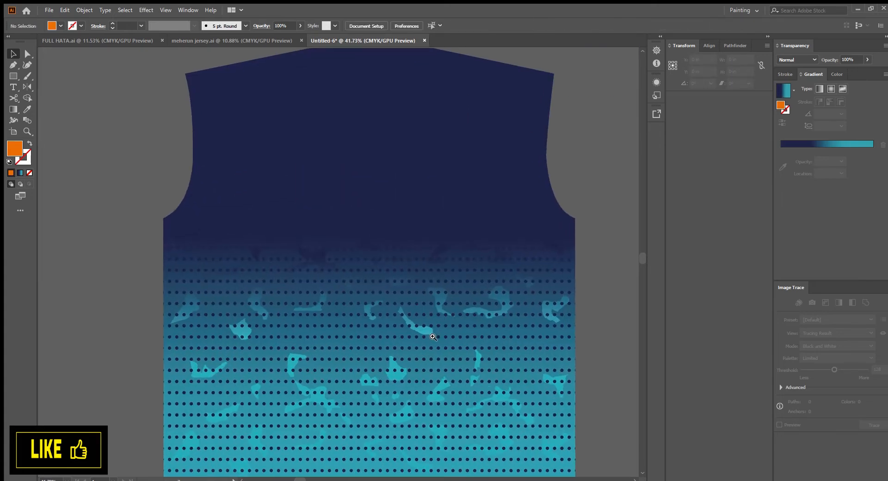
pyautogui.hotkey('ctrl', 'z')
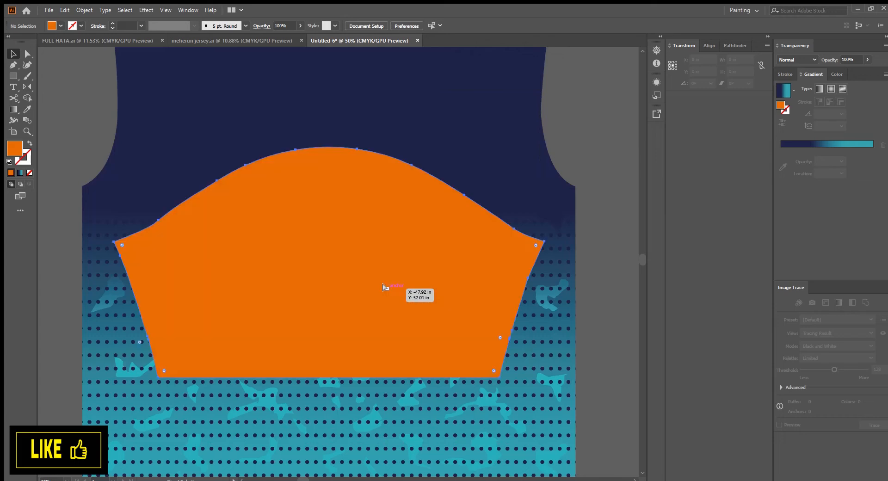
# Clip the design copy to the sleeve shape and position the sleeve beneath the front design
pyautogui.scroll(-3, 390, 296)
pyautogui.moveTo(225, 228); pyautogui.dragTo(357, 251)
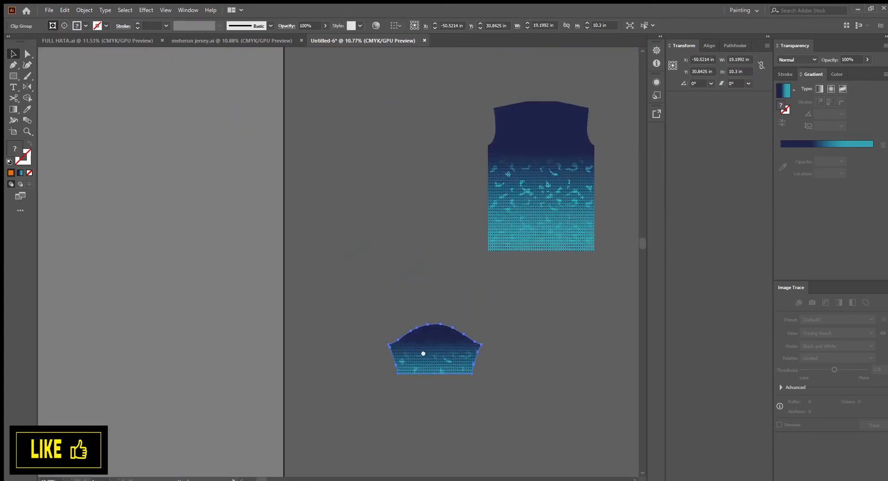
pyautogui.scroll(2, 374, 319)
pyautogui.moveTo(468, 258); pyautogui.dragTo(453, 263)
pyautogui.scroll(4, 465, 239)
pyautogui.scroll(-3, 466, 237)
pyautogui.moveTo(343, 218); pyautogui.dragTo(445, 297)
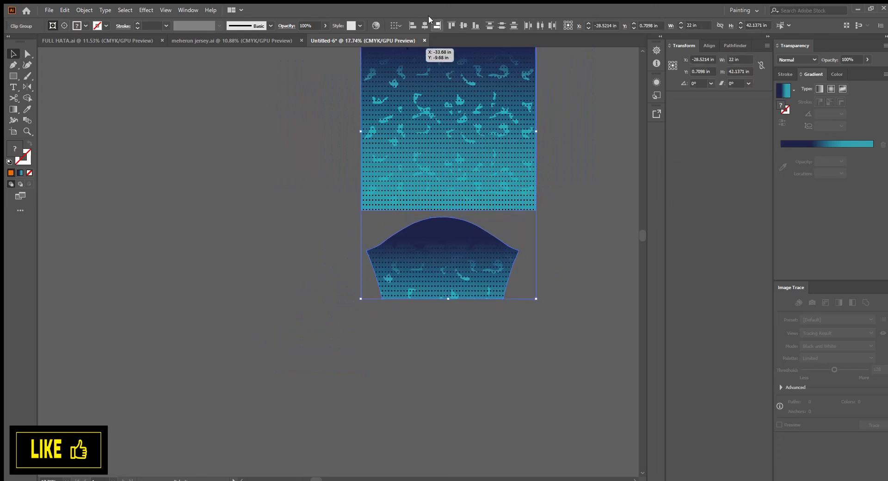
pyautogui.click(297, 187)
pyautogui.moveTo(459, 266); pyautogui.dragTo(347, 289)
pyautogui.scroll(-3, 348, 289)
pyautogui.moveTo(440, 289); pyautogui.dragTo(380, 313)
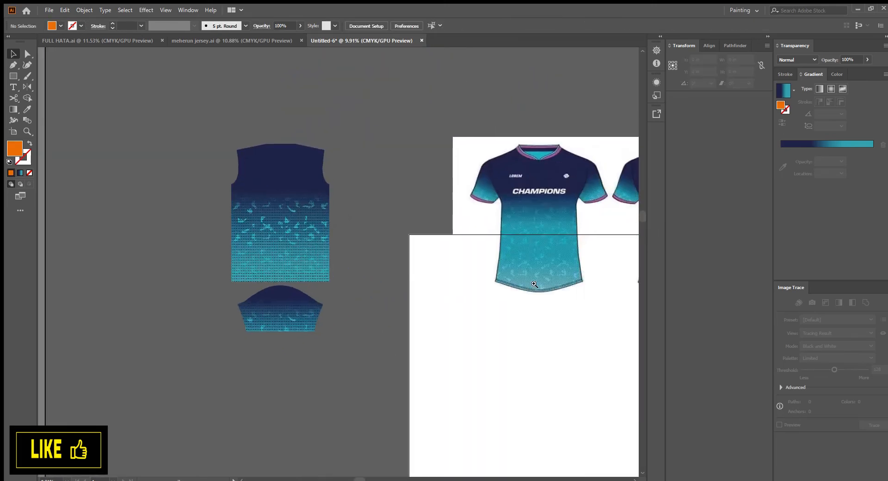
# Move the jersey mockup image up and out of the way of the pattern pieces
pyautogui.moveTo(534, 285); pyautogui.dragTo(546, 345)
pyautogui.moveTo(401, 311); pyautogui.dragTo(413, 306)
pyautogui.moveTo(386, 283); pyautogui.dragTo(404, 278)
pyautogui.moveTo(407, 279); pyautogui.dragTo(321, 275)
pyautogui.moveTo(464, 230); pyautogui.dragTo(486, 324)
pyautogui.moveTo(458, 302); pyautogui.dragTo(485, 300)
pyautogui.moveTo(485, 300); pyautogui.dragTo(517, 165)
pyautogui.moveTo(503, 249); pyautogui.dragTo(515, 249)
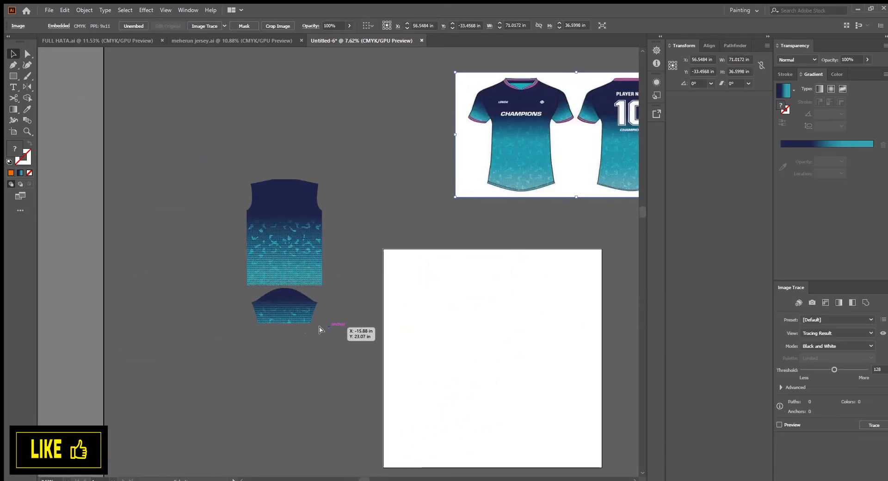
# Select the sleeve clip group and release its clipping mask
pyautogui.moveTo(275, 311); pyautogui.dragTo(313, 311)
pyautogui.moveTo(304, 305); pyautogui.dragTo(314, 320)
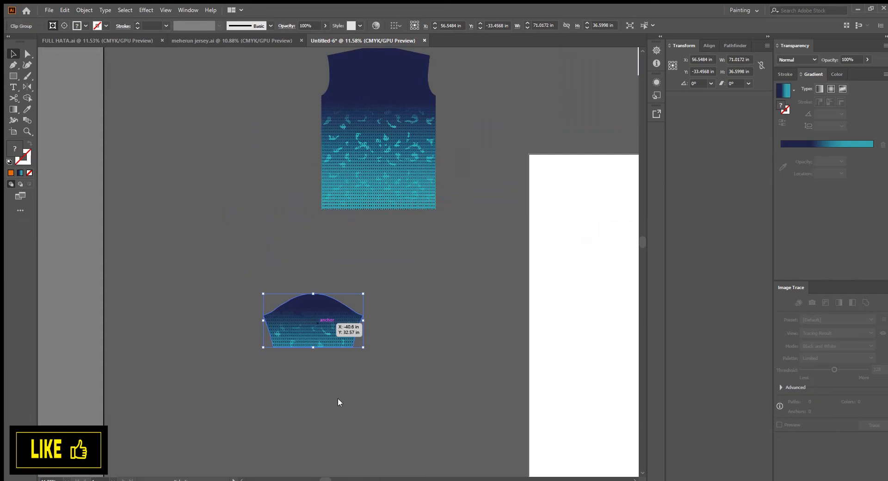
pyautogui.hotkey('ctrl', 'alt', '7')
pyautogui.click(465, 345)
pyautogui.moveTo(462, 343); pyautogui.dragTo(367, 434)
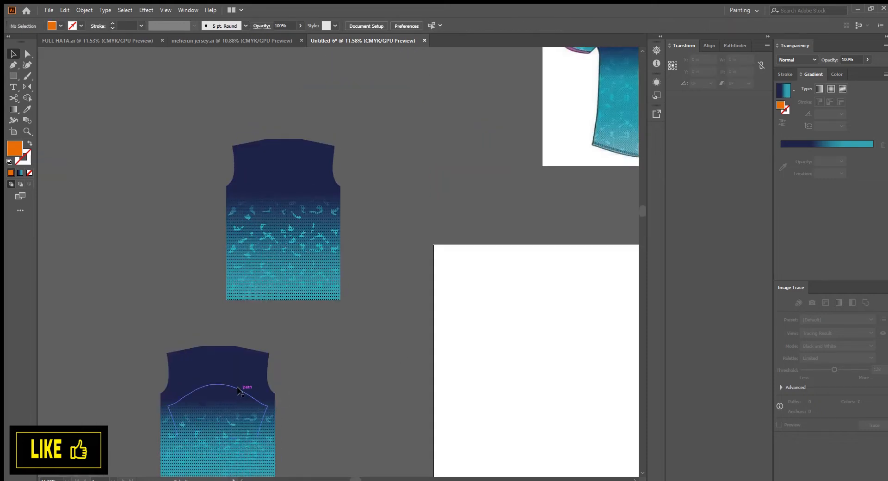
# Fill the released sleeve outline with white
pyautogui.click(238, 391)
pyautogui.click(834, 75)
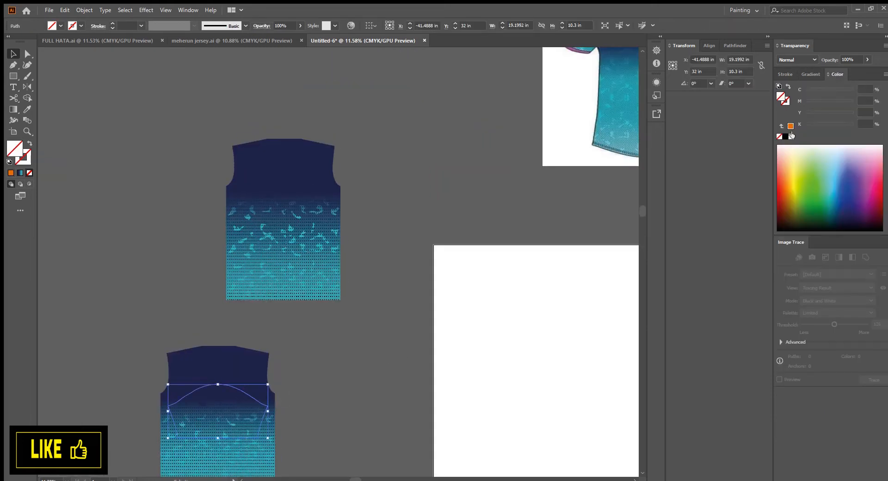
pyautogui.click(791, 137)
pyautogui.click(468, 288)
pyautogui.moveTo(537, 227); pyautogui.dragTo(364, 357)
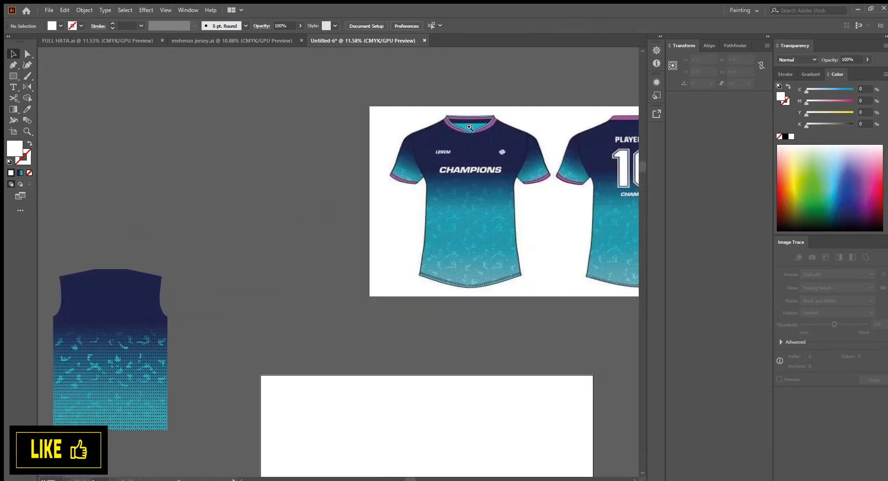
# Draw a rectangle about 22.2 in wide and set its height to 2.5 in
pyautogui.moveTo(469, 127); pyautogui.dragTo(529, 248)
pyautogui.scroll(-4, 530, 249)
pyautogui.moveTo(424, 376); pyautogui.dragTo(442, 355)
pyautogui.scroll(3, 412, 285)
pyautogui.scroll(4, 226, 174)
pyautogui.moveTo(226, 175); pyautogui.dragTo(278, 216)
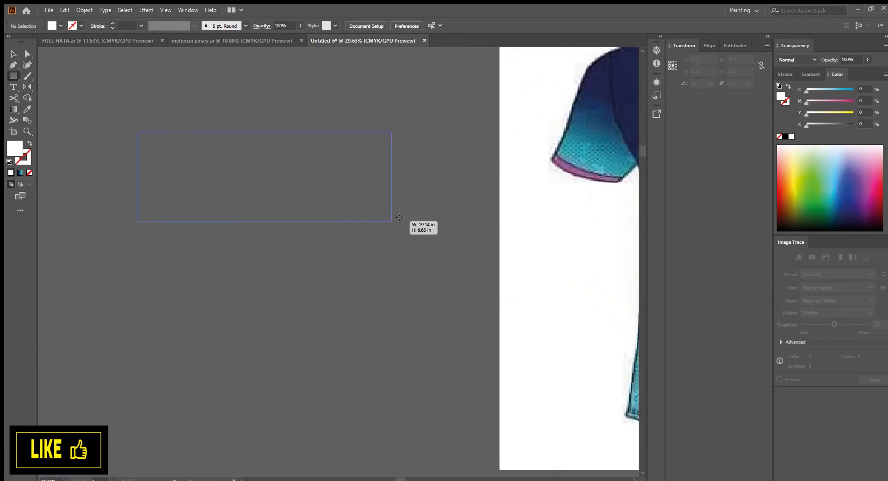
pyautogui.moveTo(399, 217); pyautogui.dragTo(437, 193)
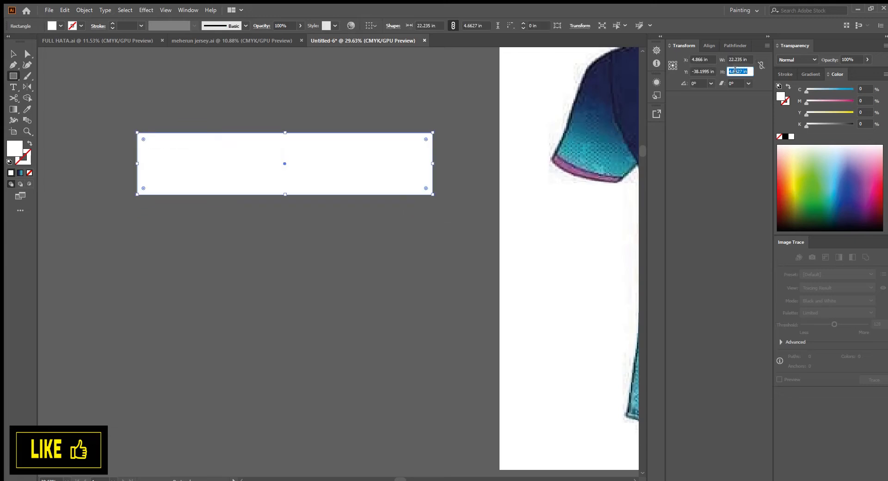
pyautogui.write('2.5')
pyautogui.press('Return')
# Sample the collar's purple onto the rectangle with the Eyedropper tool
pyautogui.moveTo(509, 269); pyautogui.dragTo(315, 349)
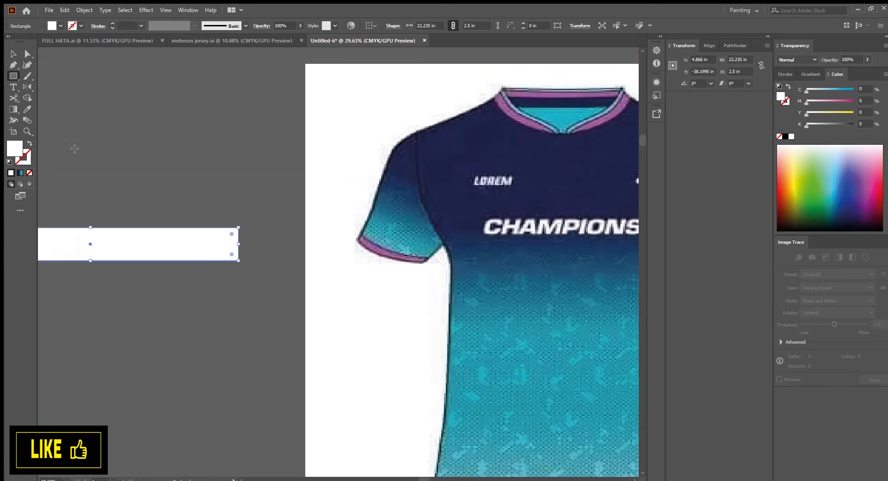
pyautogui.click(28, 109)
pyautogui.click(565, 98)
pyautogui.moveTo(522, 207); pyautogui.dragTo(444, 189)
pyautogui.press('v')
pyautogui.click(332, 231)
pyautogui.moveTo(288, 337); pyautogui.dragTo(330, 200)
pyautogui.moveTo(443, 216); pyautogui.dragTo(410, 216)
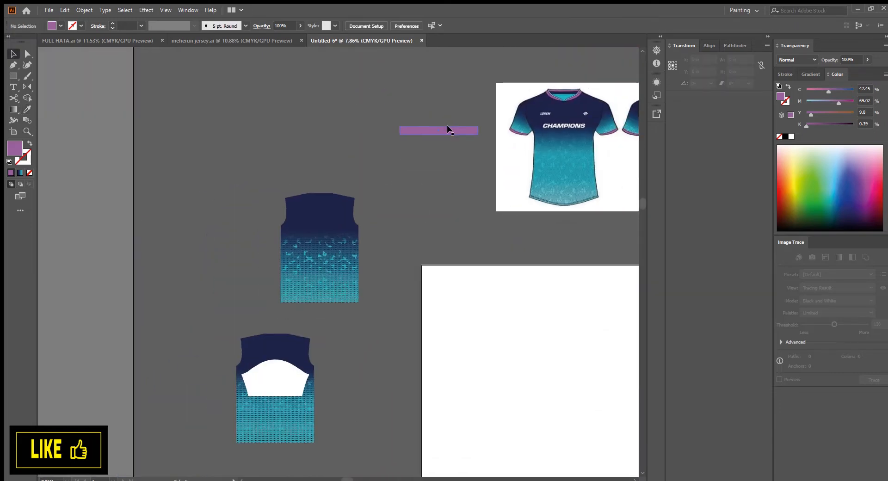
# Place the purple band across the sleeve's lower edge, arrange its stacking order, and clip it with the sleeve shape
pyautogui.moveTo(448, 131); pyautogui.dragTo(286, 391)
pyautogui.moveTo(320, 415); pyautogui.dragTo(462, 345)
pyautogui.click(436, 272)
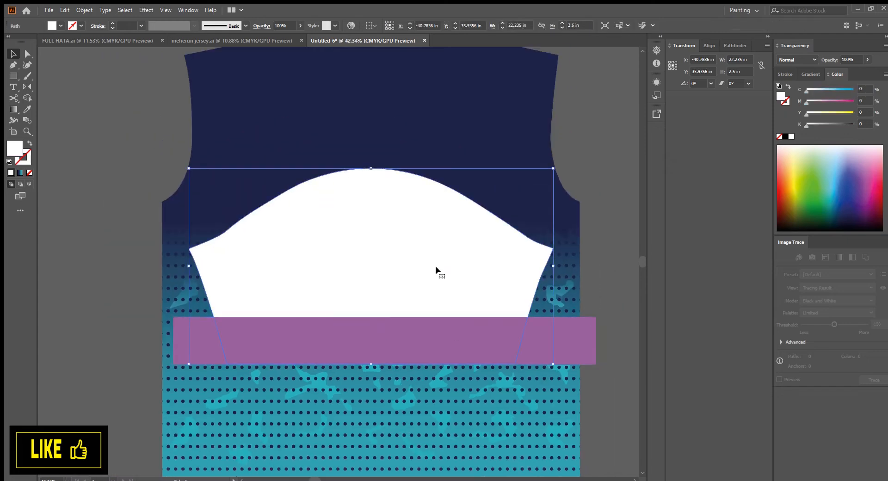
pyautogui.hotkey('ctrl', '[')
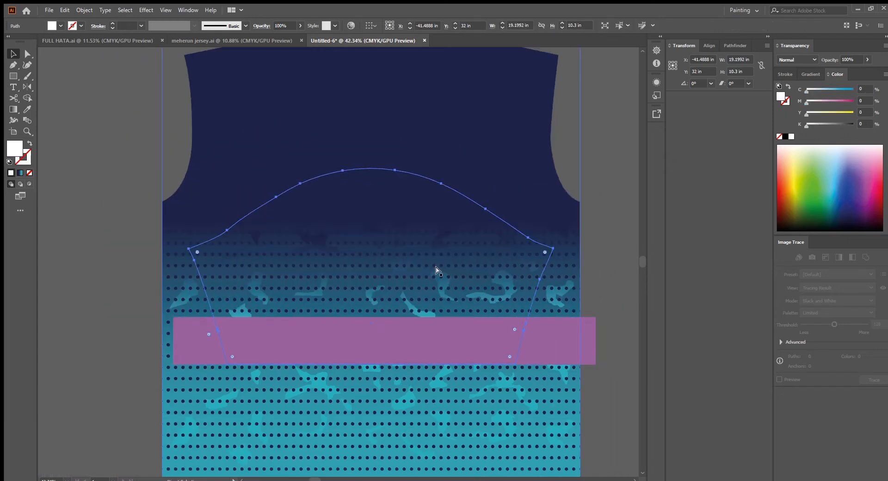
pyautogui.hotkey('ctrl', ']')
pyautogui.hotkey('ctrl', ']')
pyautogui.scroll(-3, 436, 271)
pyautogui.moveTo(271, 224); pyautogui.dragTo(457, 362)
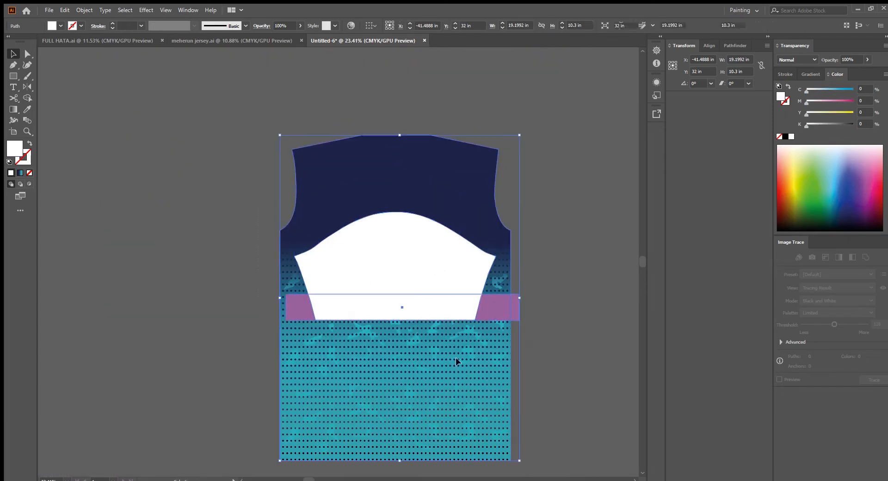
pyautogui.hotkey('ctrl', '7')
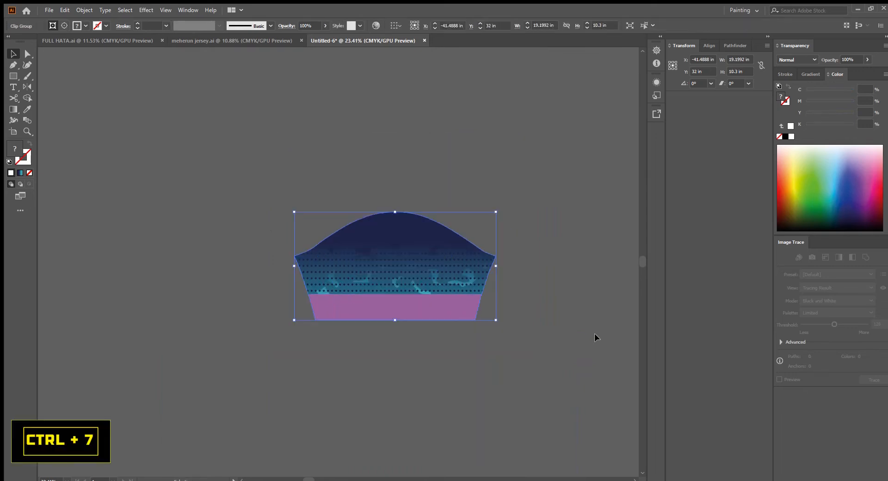
# Move the finished sleeve piece directly below the front piece
pyautogui.scroll(-3, 401, 430)
pyautogui.moveTo(262, 390); pyautogui.dragTo(318, 296)
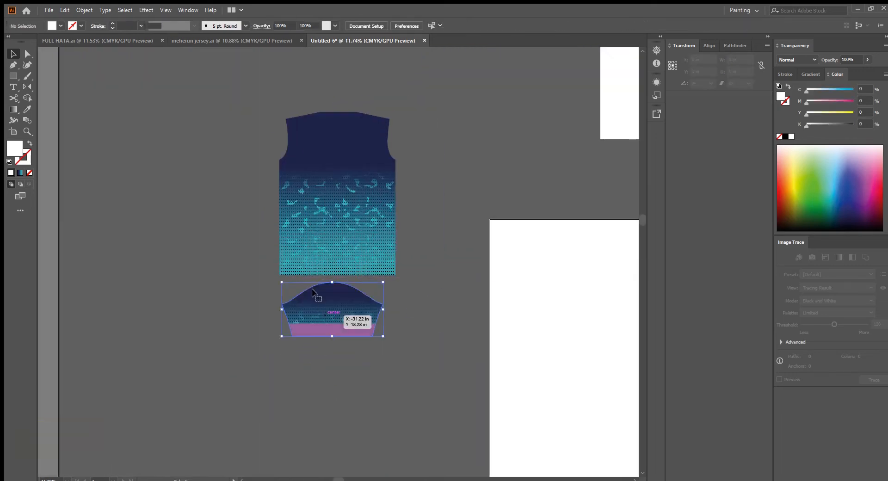
pyautogui.scroll(5, 318, 287)
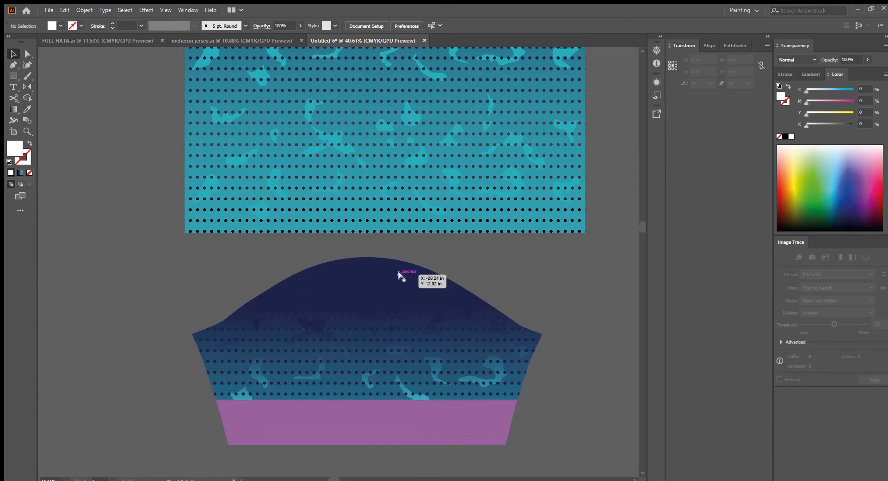
pyautogui.scroll(4, 430, 283)
pyautogui.scroll(-4, 431, 284)
# Try shifting the dark stop of the sleeve's gradient fill toward the start of the ramp
pyautogui.click(393, 299)
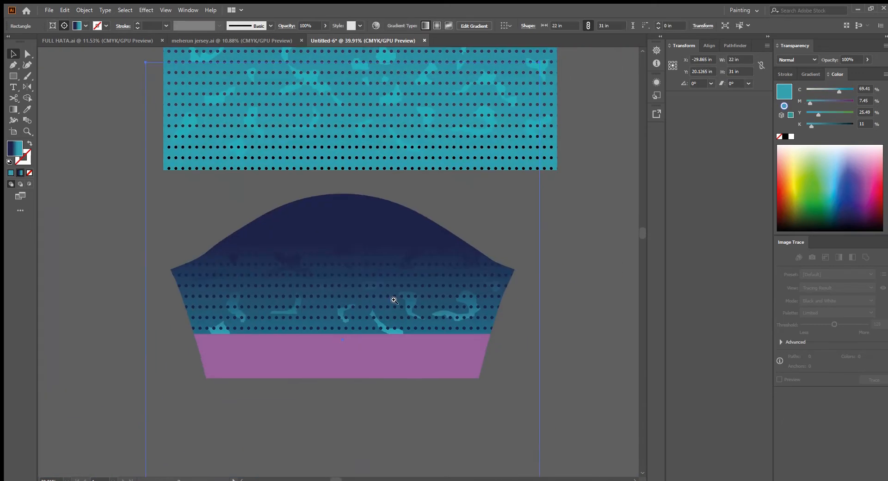
pyautogui.scroll(-1, 395, 297)
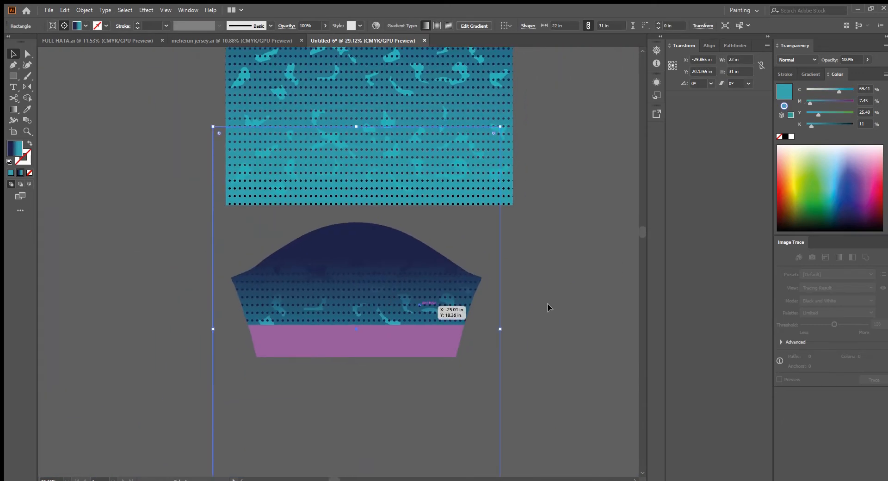
pyautogui.click(810, 74)
pyautogui.moveTo(840, 160); pyautogui.dragTo(806, 161)
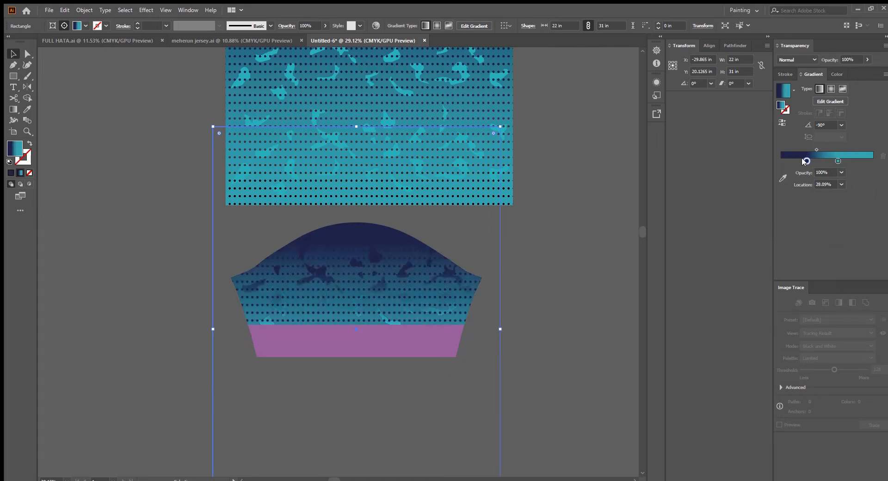
pyautogui.hotkey('ctrl', 'z')
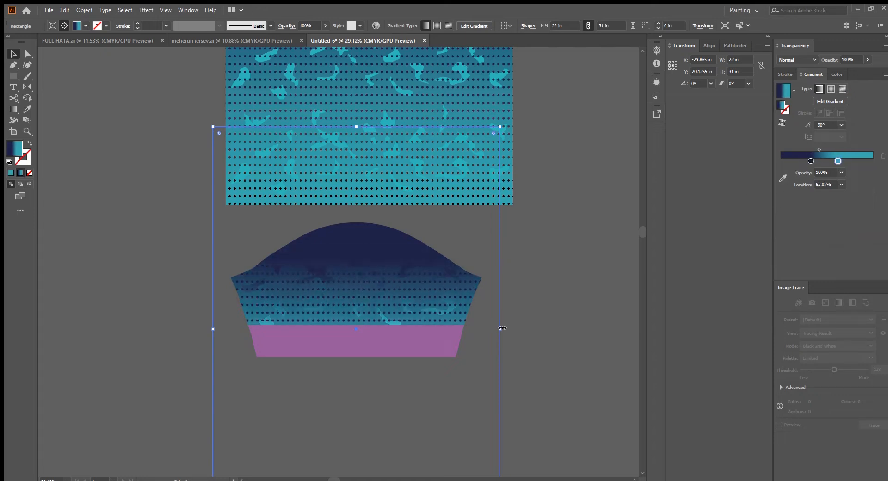
pyautogui.click(517, 336)
# Move the front and sleeve pieces together onto the artboard
pyautogui.scroll(-5, 517, 337)
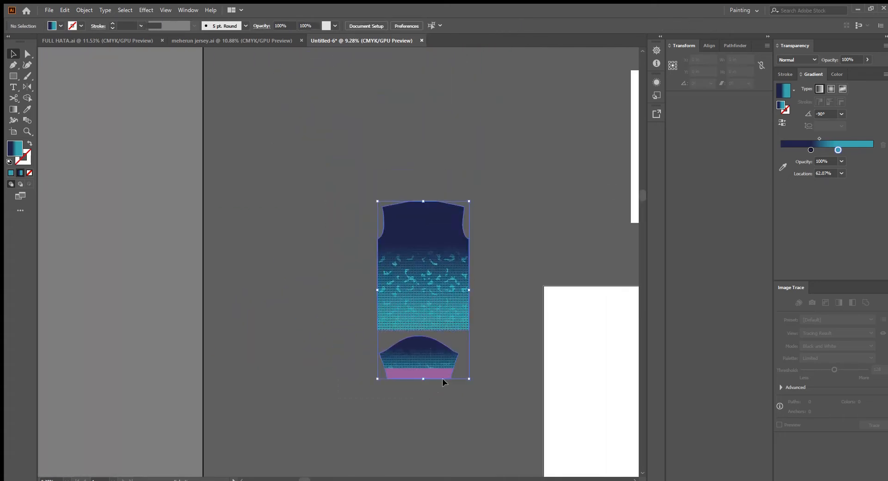
pyautogui.scroll(-3, 412, 342)
pyautogui.moveTo(546, 421); pyautogui.dragTo(331, 323)
pyautogui.moveTo(287, 232); pyautogui.dragTo(397, 308)
pyautogui.scroll(1, 416, 324)
pyautogui.moveTo(490, 372); pyautogui.dragTo(460, 310)
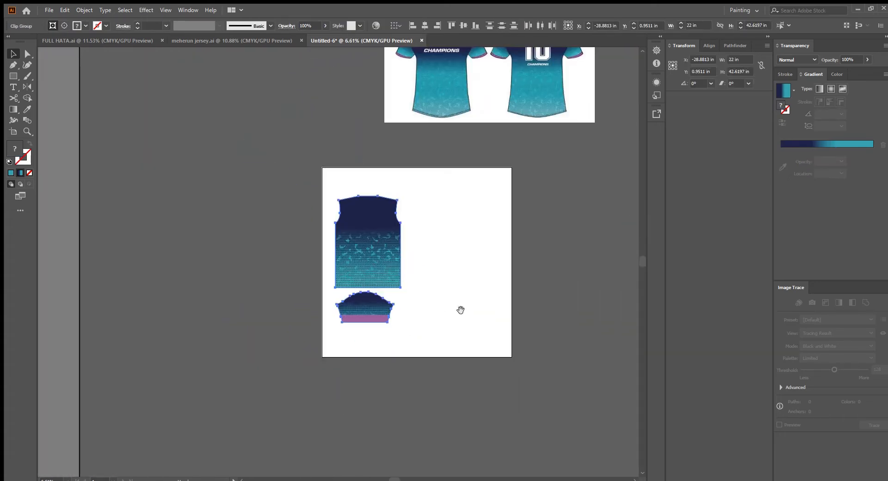
# Duplicate the front and sleeve pieces as a second set beside the first
pyautogui.click(425, 25)
pyautogui.moveTo(377, 281); pyautogui.dragTo(464, 300)
pyautogui.moveTo(377, 196); pyautogui.dragTo(527, 208)
pyautogui.scroll(3, 532, 241)
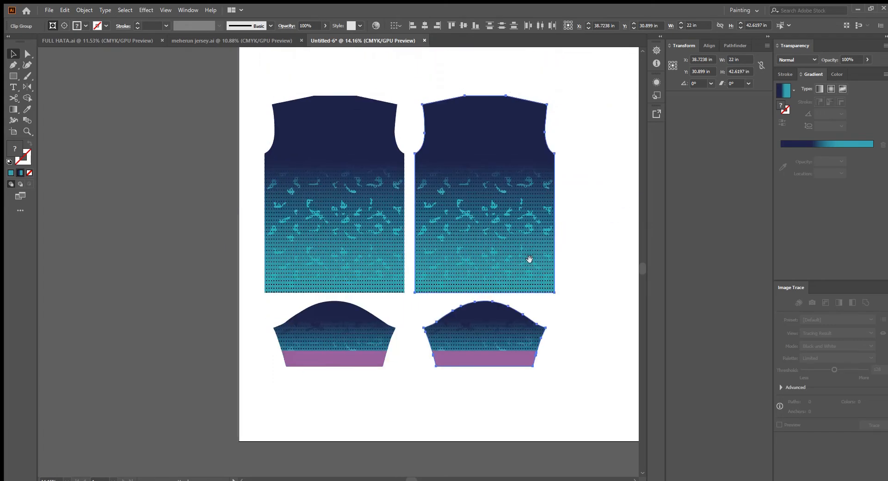
# Reflect the duplicated front and sleeve pieces to form the back set
pyautogui.click(24, 87)
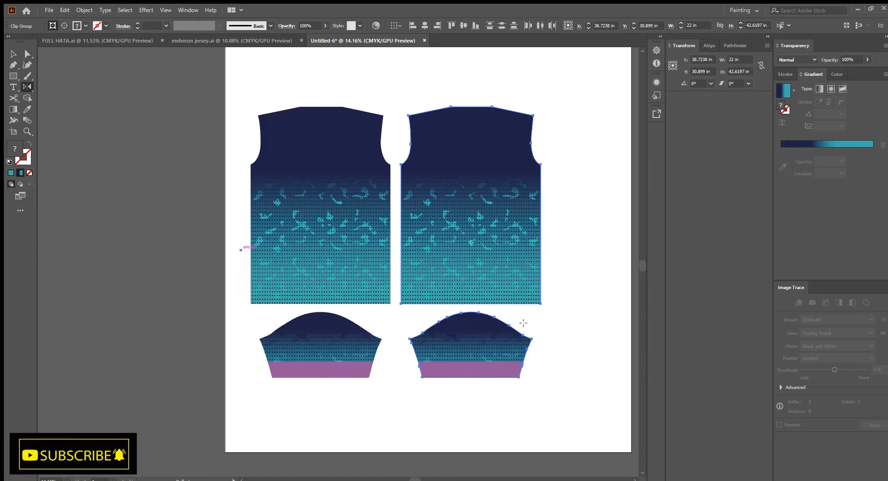
pyautogui.moveTo(523, 322); pyautogui.dragTo(548, 321)
pyautogui.press('v')
pyautogui.click(548, 322)
pyautogui.moveTo(532, 188); pyautogui.dragTo(523, 296)
pyautogui.moveTo(530, 236); pyautogui.dragTo(499, 306)
pyautogui.moveTo(398, 339); pyautogui.dragTo(418, 347)
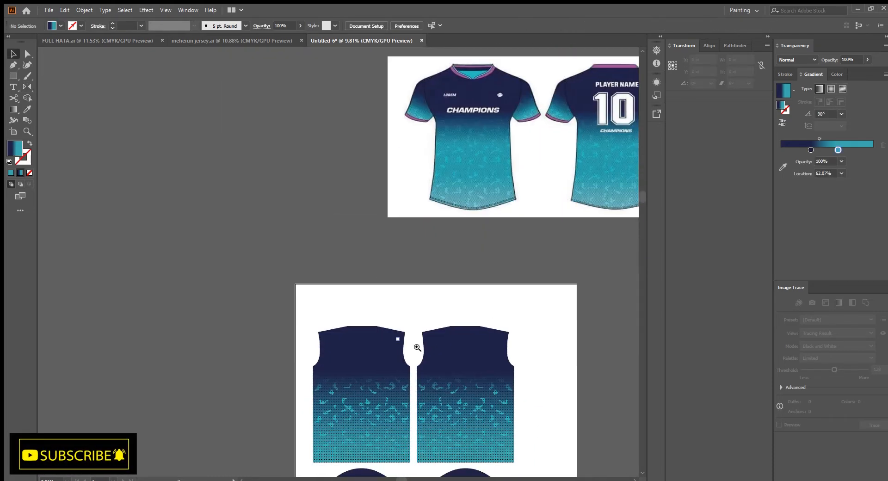
pyautogui.click(417, 348)
# Draw a rectangle about 22.7 in wide and 3.1 in tall above the body pieces
pyautogui.scroll(3, 417, 392)
pyautogui.press('m')
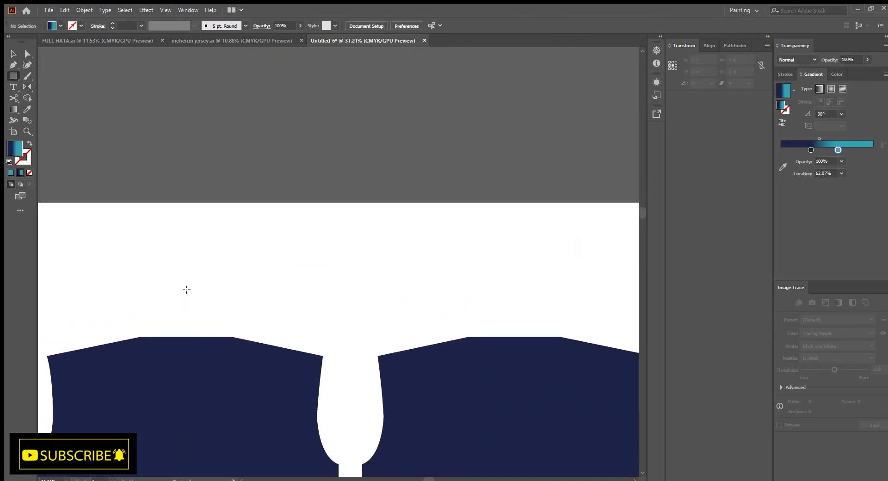
pyautogui.moveTo(186, 289)
pyautogui.mouseDown()
pyautogui.moveTo(500, 319)
pyautogui.moveTo(504, 335)
pyautogui.mouseUp()
pyautogui.scroll(-3, 449, 236)
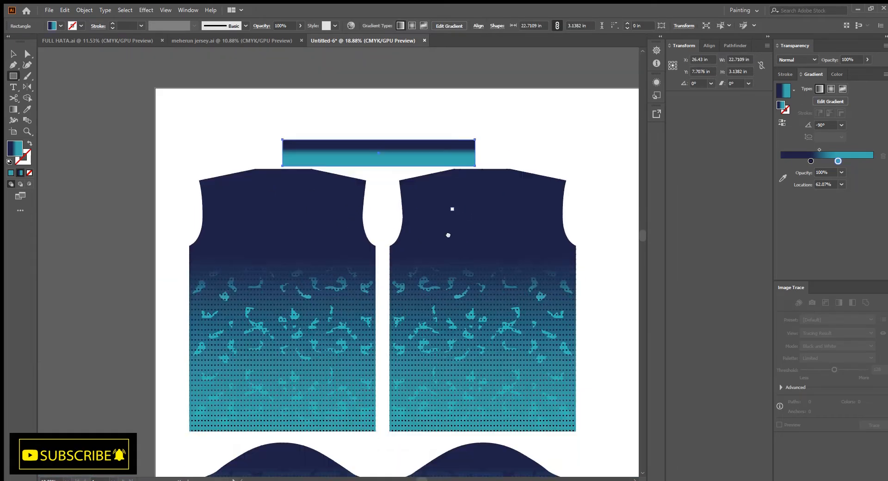
# Fill the new rectangle with the cuff's purple using the Eyedropper tool
pyautogui.moveTo(449, 235); pyautogui.dragTo(451, 146)
pyautogui.press('i')
pyautogui.click(332, 428)
pyautogui.press('v')
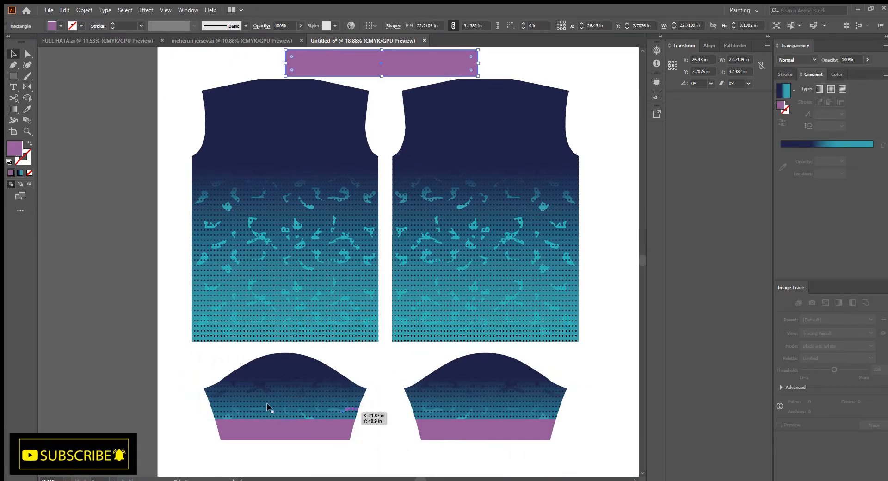
# Add a V-GOLA point text label in the middle of the purple rectangle
pyautogui.click(326, 308)
pyautogui.scroll(-2, 327, 308)
pyautogui.moveTo(424, 317); pyautogui.dragTo(405, 322)
pyautogui.moveTo(423, 196); pyautogui.dragTo(461, 238)
pyautogui.scroll(3, 461, 238)
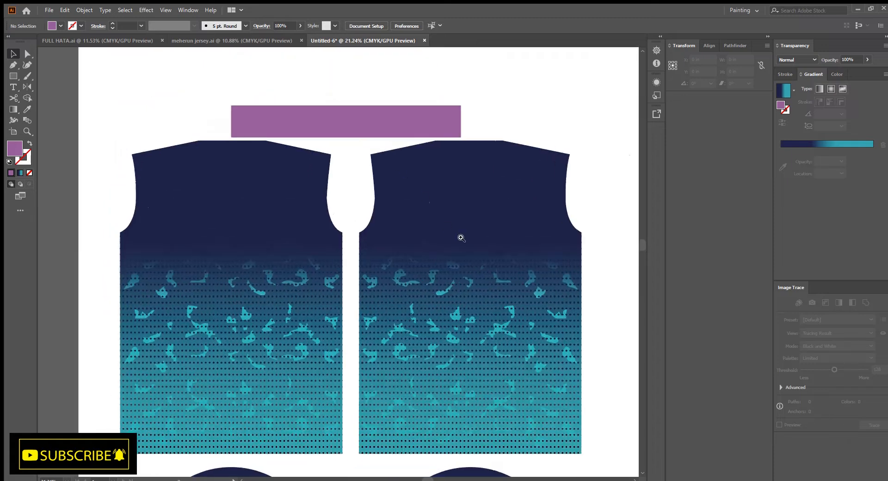
pyautogui.scroll(4, 461, 238)
pyautogui.press('t')
pyautogui.click(322, 199)
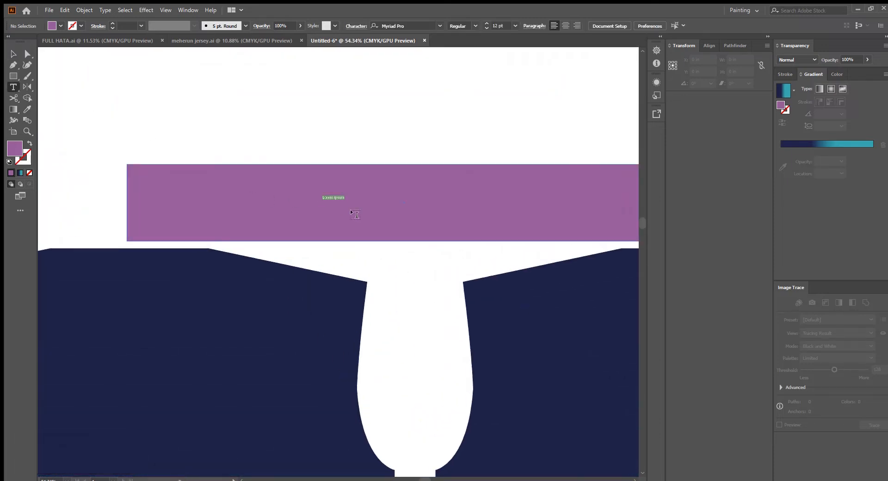
pyautogui.write('s')
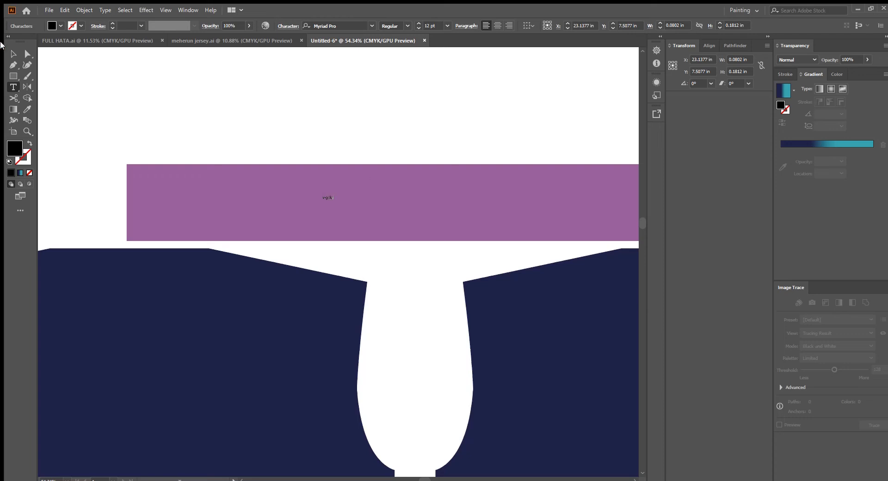
# Set the label's font to Avega and scale it up to span the purple band
pyautogui.click(13, 53)
pyautogui.write('aveg')
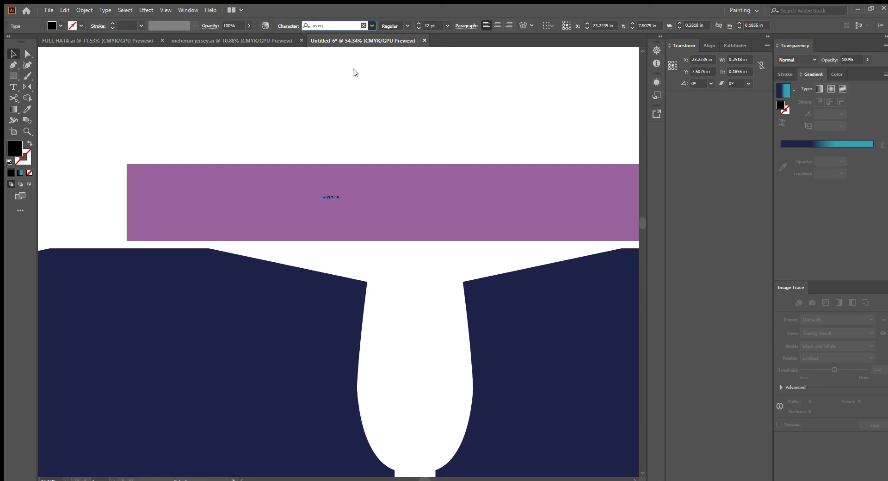
pyautogui.press('Return')
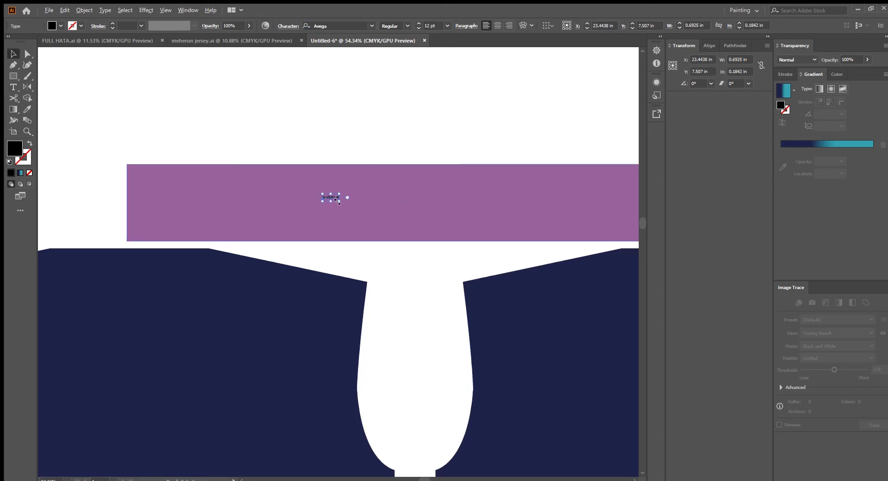
pyautogui.moveTo(339, 199); pyautogui.dragTo(457, 231)
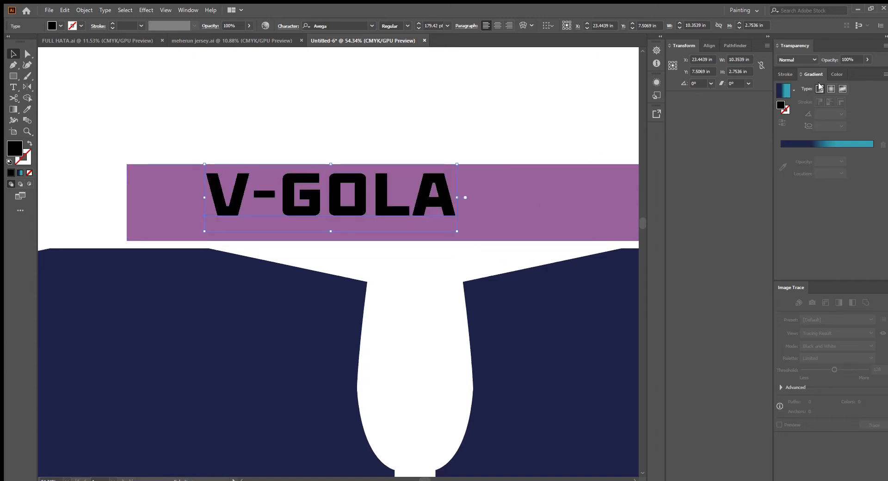
# Color the V-GOLA text white and place a copy of it on the back piece's upper area
pyautogui.click(837, 74)
pyautogui.click(792, 137)
pyautogui.scroll(-3, 403, 209)
pyautogui.moveTo(399, 207); pyautogui.dragTo(305, 188)
pyautogui.moveTo(306, 188); pyautogui.dragTo(334, 188)
pyautogui.scroll(-3, 370, 245)
pyautogui.moveTo(361, 239); pyautogui.dragTo(293, 180)
pyautogui.moveTo(268, 155); pyautogui.dragTo(391, 226)
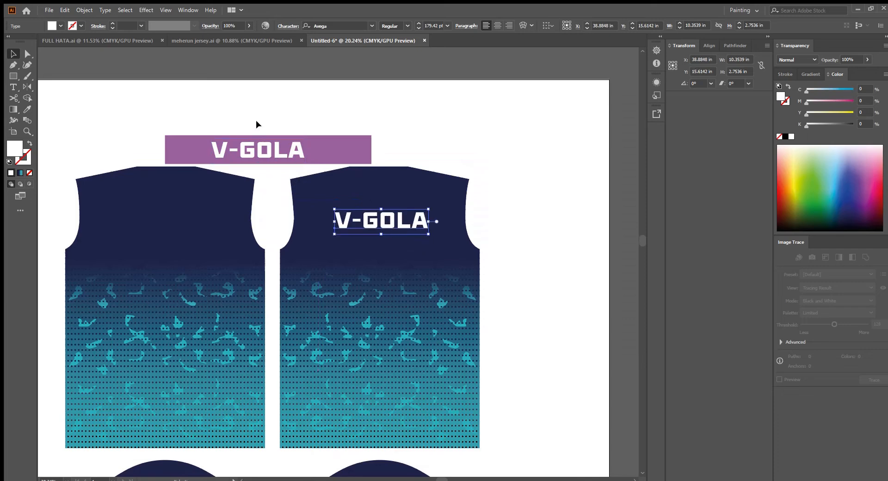
# Group the purple band with its V-GOLA label
pyautogui.click(295, 154)
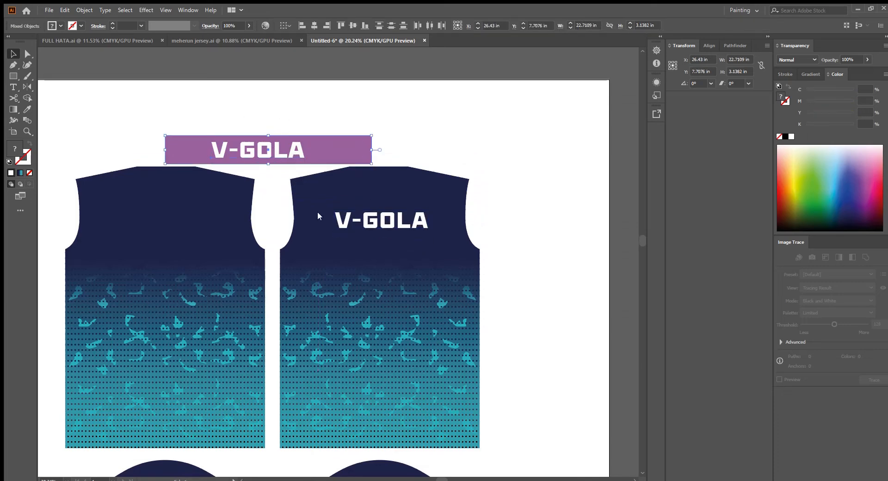
pyautogui.hotkey('ctrl', 'g')
pyautogui.click(567, 199)
# Center the text copy on the back piece and replace it with the player's name
pyautogui.moveTo(473, 231); pyautogui.dragTo(482, 186)
pyautogui.scroll(3, 445, 153)
pyautogui.moveTo(347, 193); pyautogui.dragTo(347, 207)
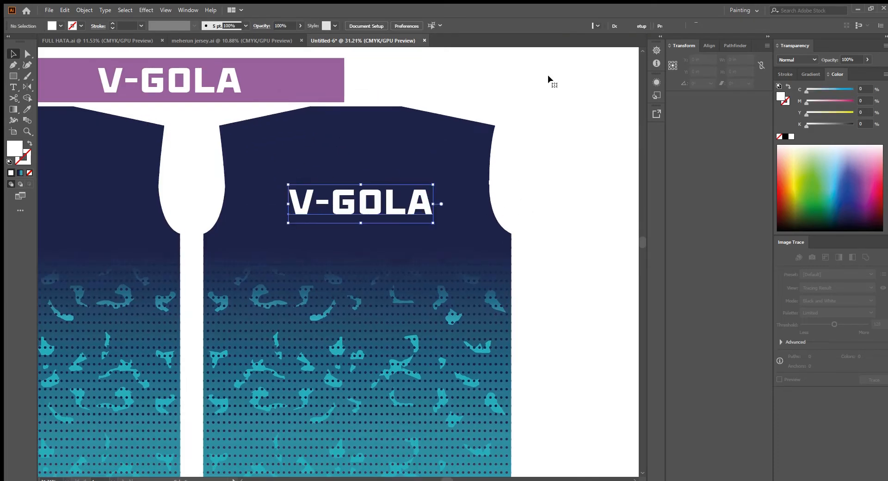
pyautogui.click(498, 26)
pyautogui.moveTo(291, 207); pyautogui.dragTo(362, 202)
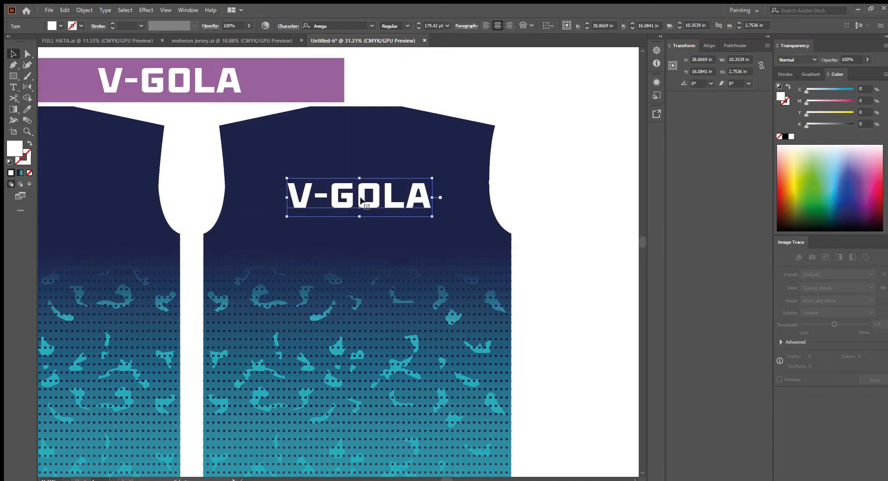
pyautogui.doubleClick(362, 202)
pyautogui.hotkey('ctrl', 'a')
pyautogui.write('SABBIR')
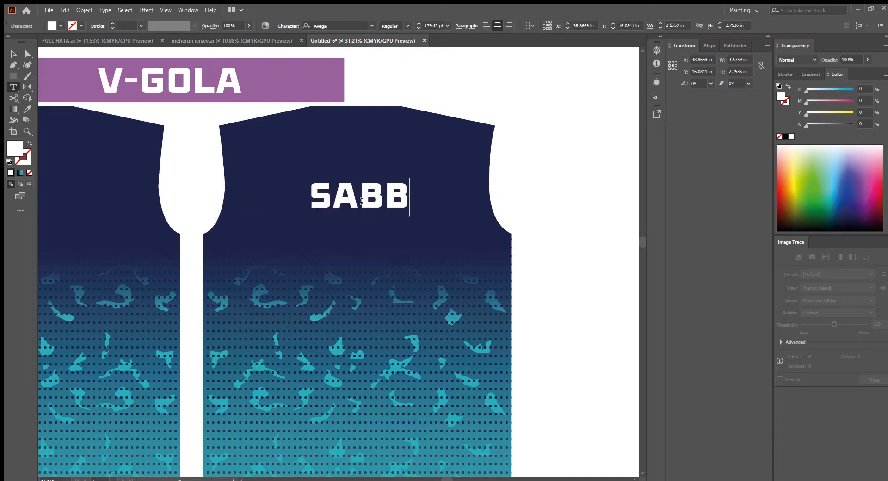
# Set the name text's height to 3.5 in and reposition it on the back piece
pyautogui.click(12, 53)
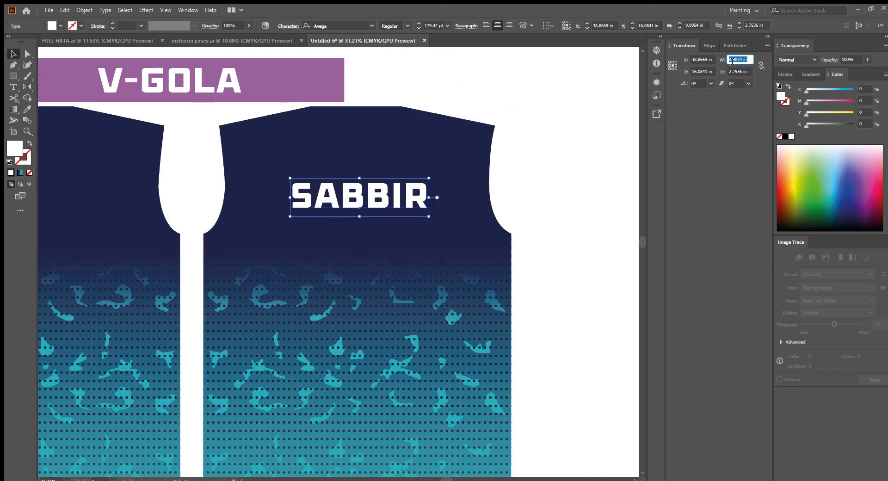
pyautogui.press('Tab')
pyautogui.write('3.5')
pyautogui.press('Return')
pyautogui.scroll(3, 370, 188)
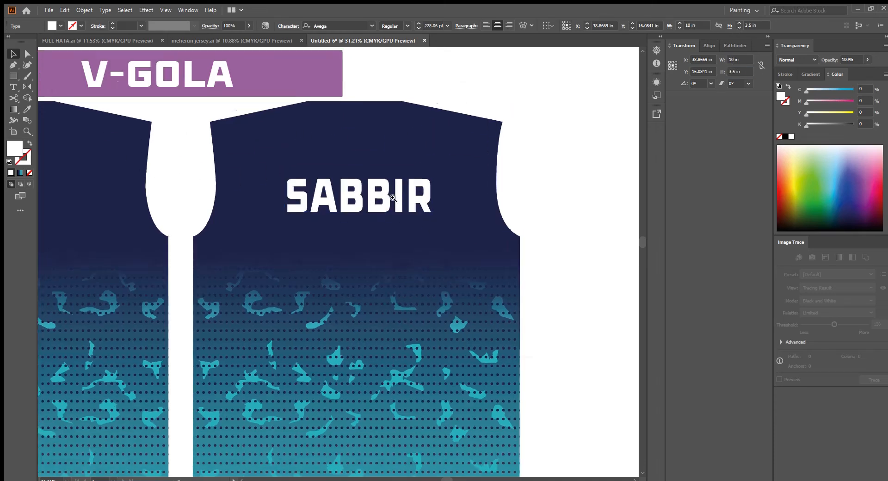
pyautogui.moveTo(381, 190); pyautogui.dragTo(374, 198)
pyautogui.scroll(-2, 416, 292)
# Copy the name text below itself and change the copy to 99
pyautogui.moveTo(395, 149); pyautogui.dragTo(396, 235)
pyautogui.doubleClick(396, 235)
pyautogui.write('99')
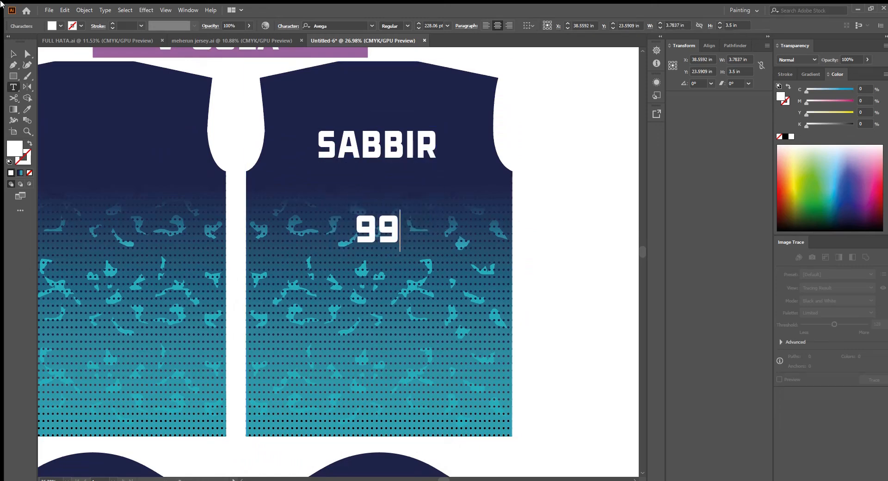
pyautogui.press('Escape')
# Resize the 99 to 10 in wide and 14 in tall and position it beneath the name
pyautogui.write('10')
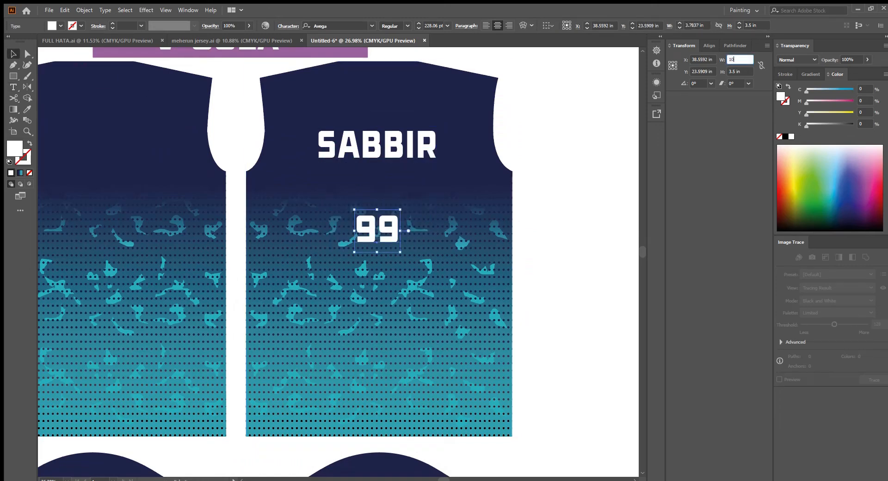
pyautogui.press('Tab')
pyautogui.write('14')
pyautogui.press('Return')
pyautogui.moveTo(422, 198); pyautogui.dragTo(425, 217)
pyautogui.scroll(3, 499, 148)
pyautogui.moveTo(499, 148); pyautogui.dragTo(422, 206)
pyautogui.scroll(3, 360, 189)
pyautogui.moveTo(360, 189); pyautogui.dragTo(396, 271)
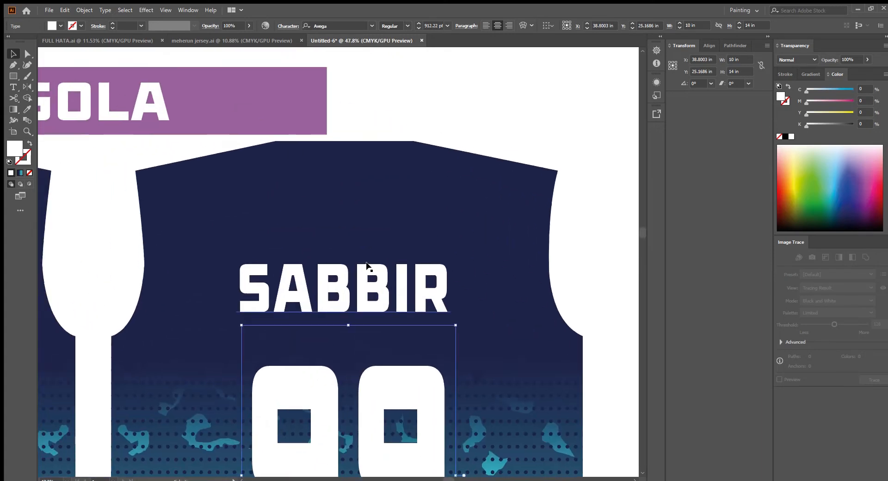
# Draw a 5 in by 5 in square above the name on the back piece
pyautogui.press('m')
pyautogui.moveTo(229, 159); pyautogui.dragTo(331, 223)
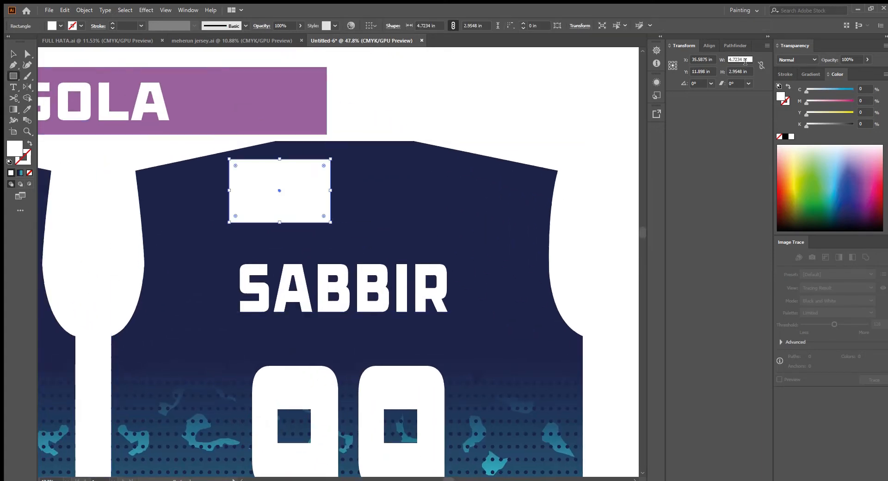
pyautogui.write('5')
pyautogui.press('Tab')
pyautogui.write('5')
pyautogui.press('Return')
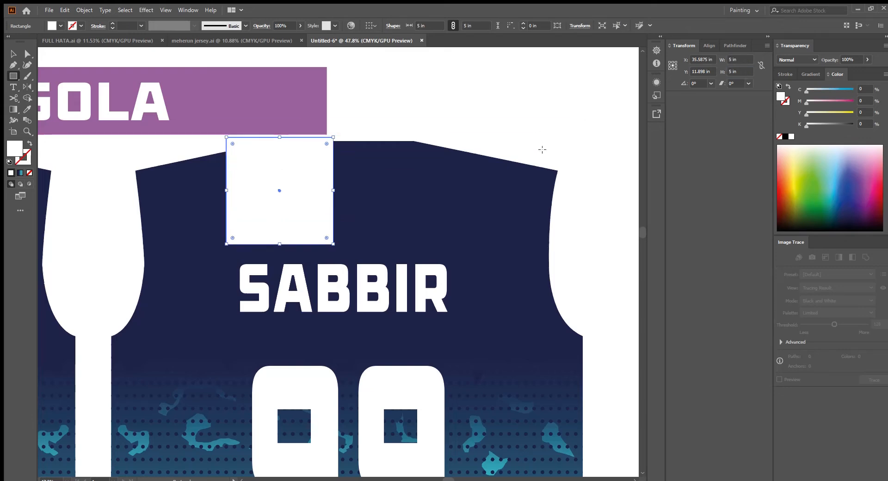
pyautogui.press('v')
pyautogui.moveTo(296, 181); pyautogui.dragTo(366, 185)
# Delete the square above the name
pyautogui.scroll(-3, 384, 173)
pyautogui.scroll(2, 385, 173)
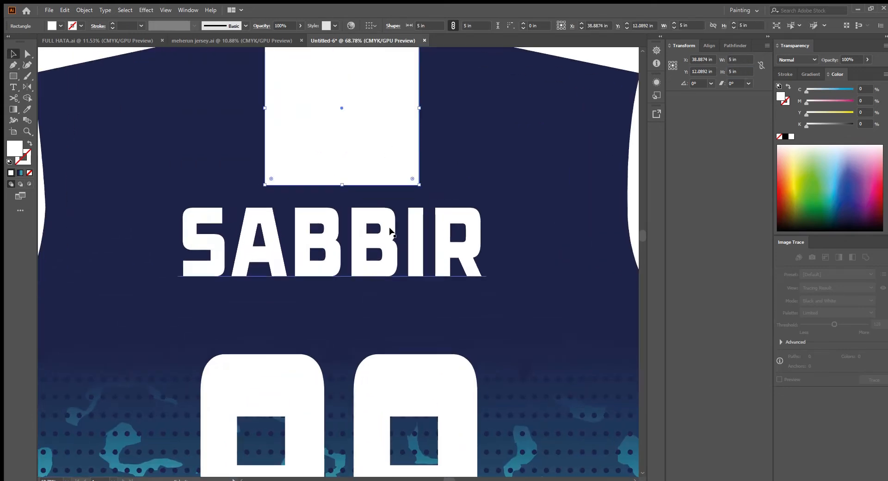
pyautogui.click(390, 231)
pyautogui.click(387, 143)
pyautogui.press('Delete')
# Group the back piece with its name and number
pyautogui.scroll(-2, 447, 261)
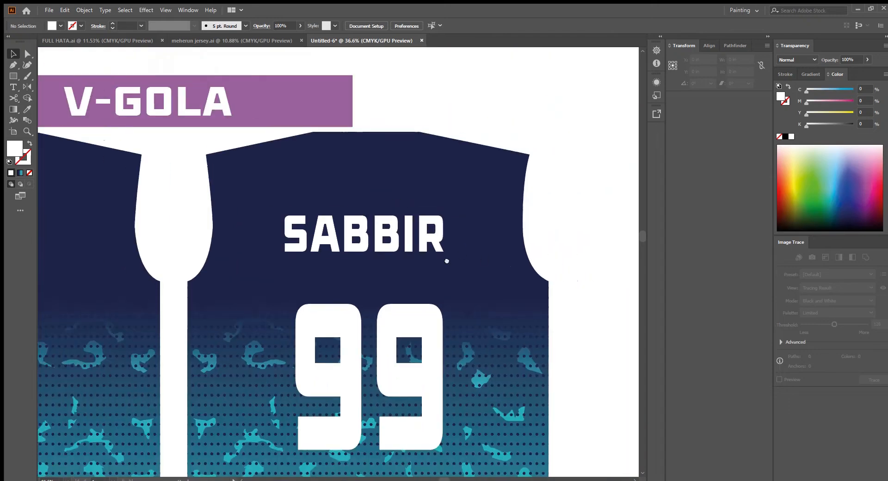
pyautogui.moveTo(542, 182); pyautogui.dragTo(476, 224)
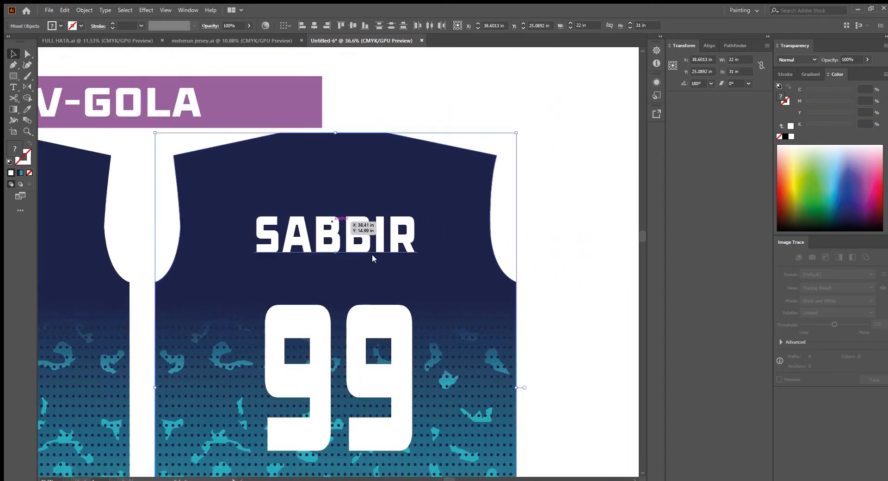
pyautogui.scroll(-2, 369, 291)
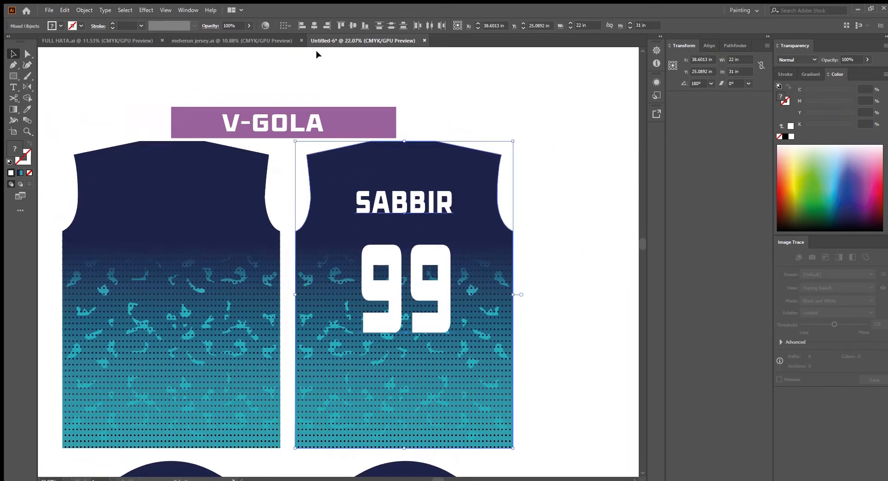
pyautogui.moveTo(425, 252); pyautogui.dragTo(426, 254)
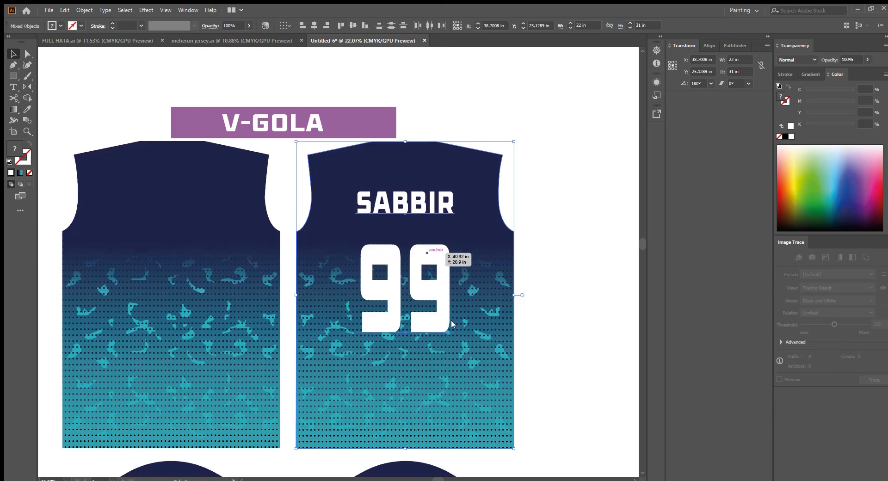
pyautogui.hotkey('ctrl', 'g')
pyautogui.click(553, 297)
pyautogui.scroll(-1, 554, 297)
pyautogui.moveTo(553, 297); pyautogui.dragTo(557, 265)
pyautogui.moveTo(553, 262); pyautogui.dragTo(301, 330)
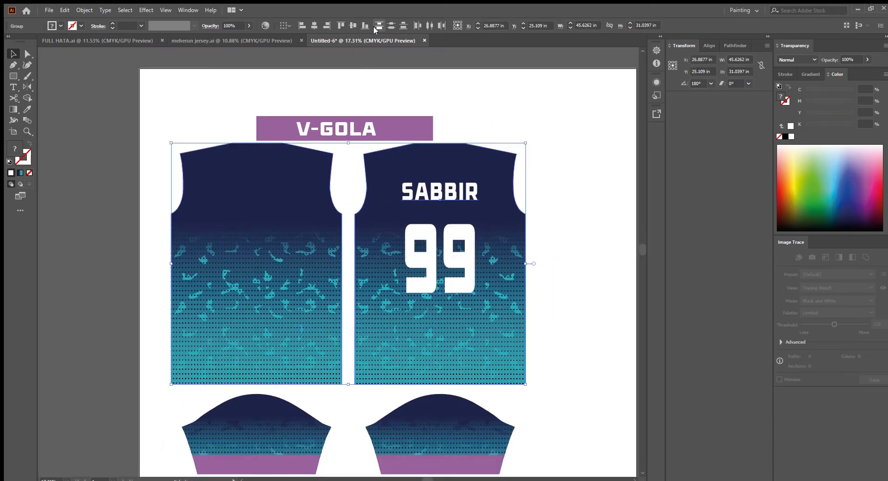
pyautogui.click(451, 88)
pyautogui.scroll(-1, 514, 232)
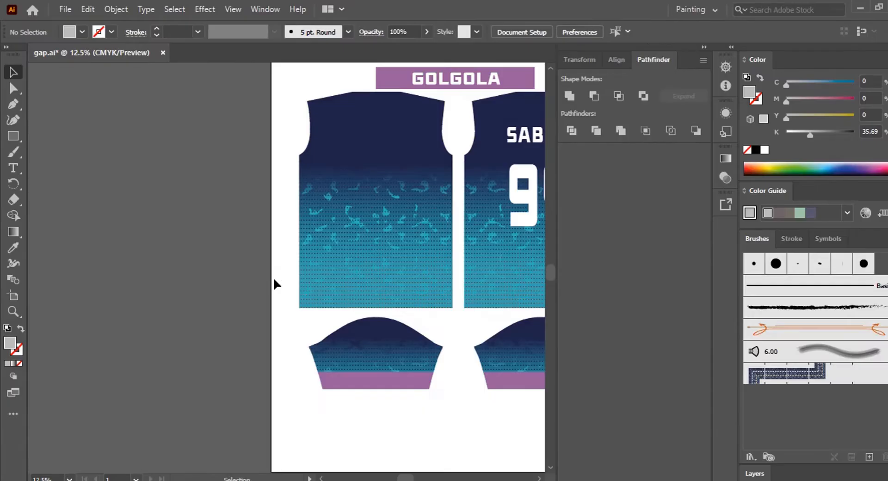
# Paste the bull image beside the artboard, accepting the color conversion
pyautogui.hscroll(-5, 293, 241)
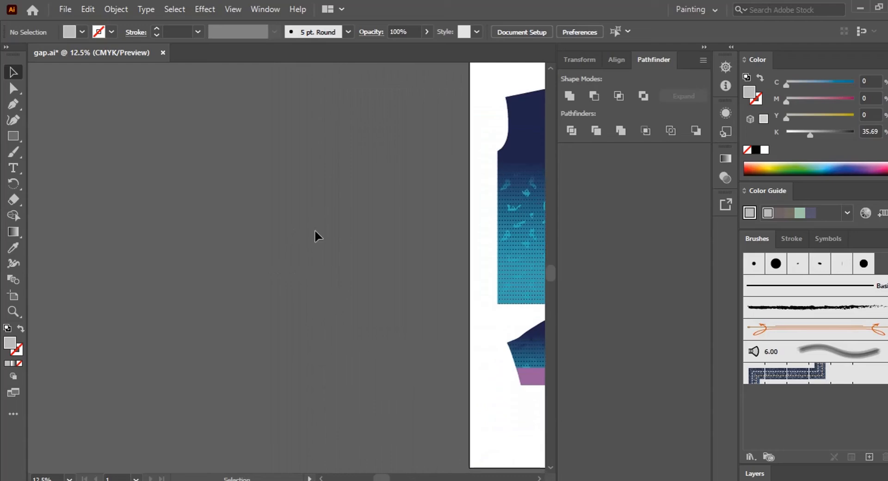
pyautogui.hotkey('ctrl', 'v')
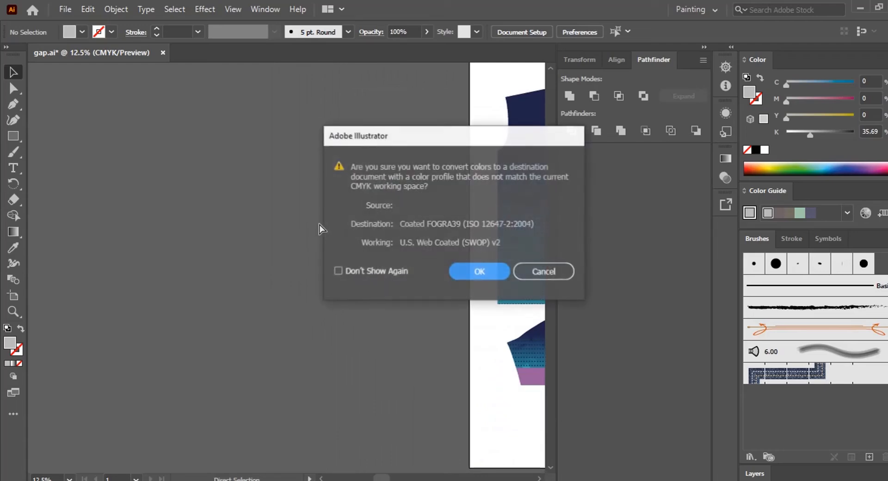
pyautogui.click(466, 272)
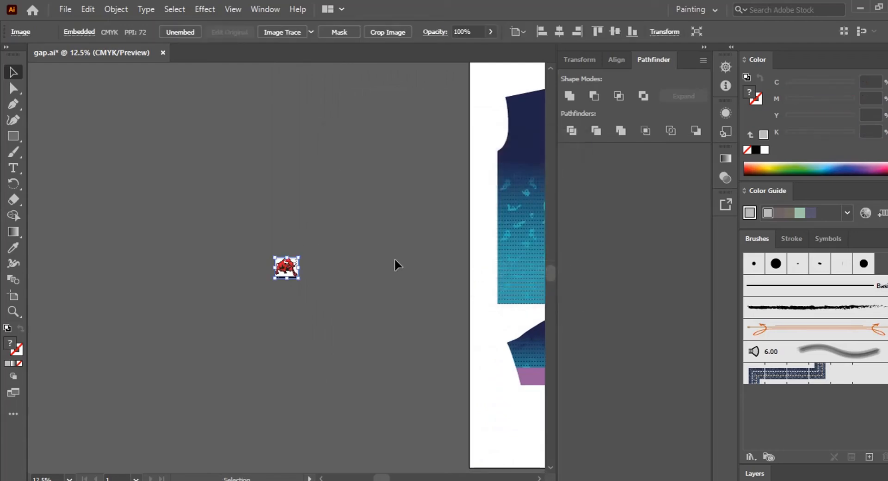
# Move the pasted bull image slightly upward
pyautogui.hotkey('ctrl', '=')
pyautogui.hotkey('ctrl', '=')
pyautogui.press('k')
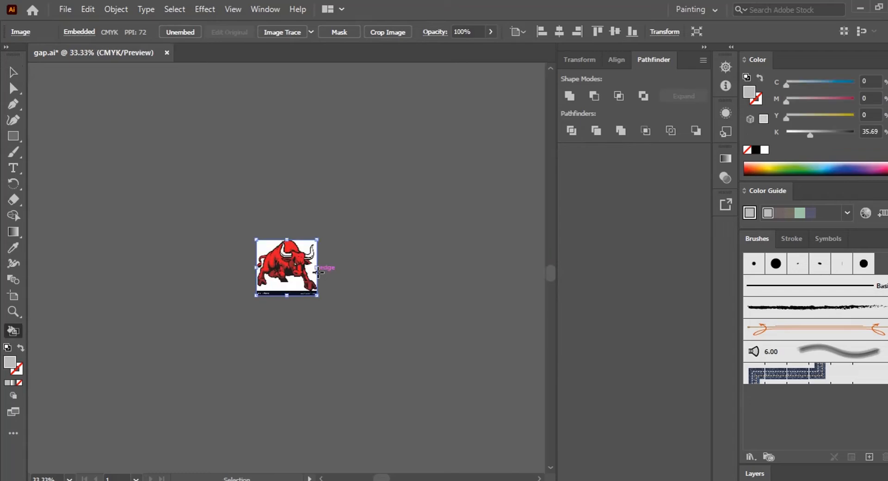
pyautogui.hotkey('ctrl', '=')
pyautogui.hotkey('ctrl', '=')
pyautogui.hotkey('ctrl', '=')
pyautogui.hotkey('ctrl', '=')
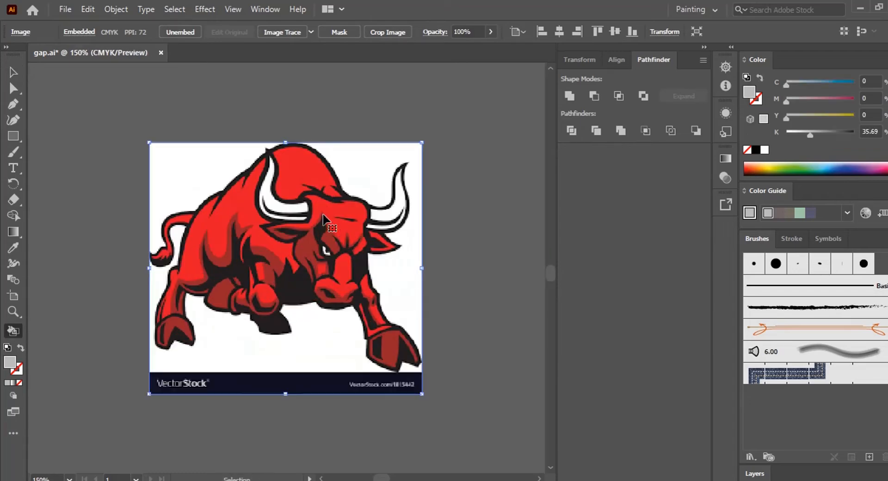
pyautogui.moveTo(323, 214); pyautogui.dragTo(327, 188)
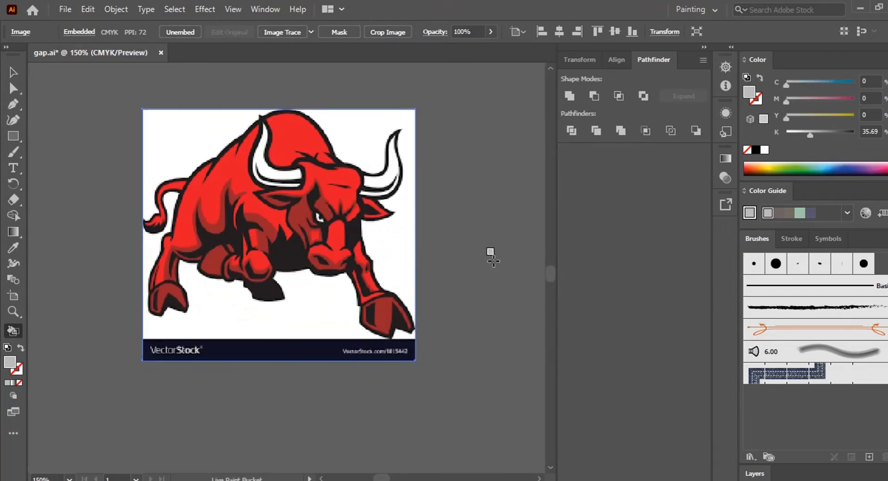
# Trace the bull image with Image Trace using the High Fidelity Photo preset and 74 colors
pyautogui.click(13, 71)
pyautogui.click(110, 169)
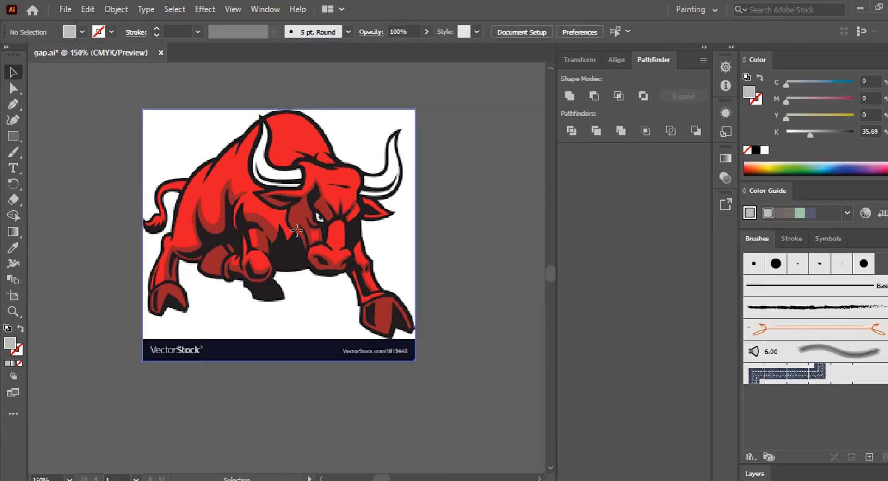
pyautogui.click(283, 230)
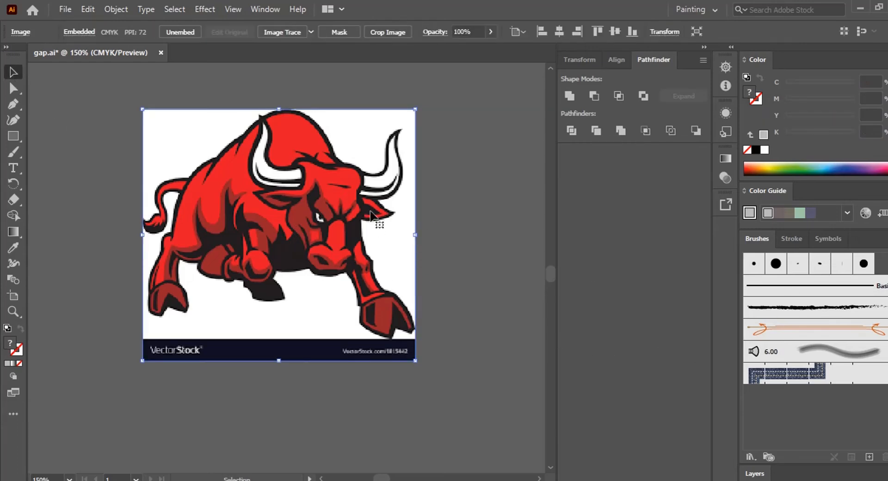
pyautogui.click(277, 12)
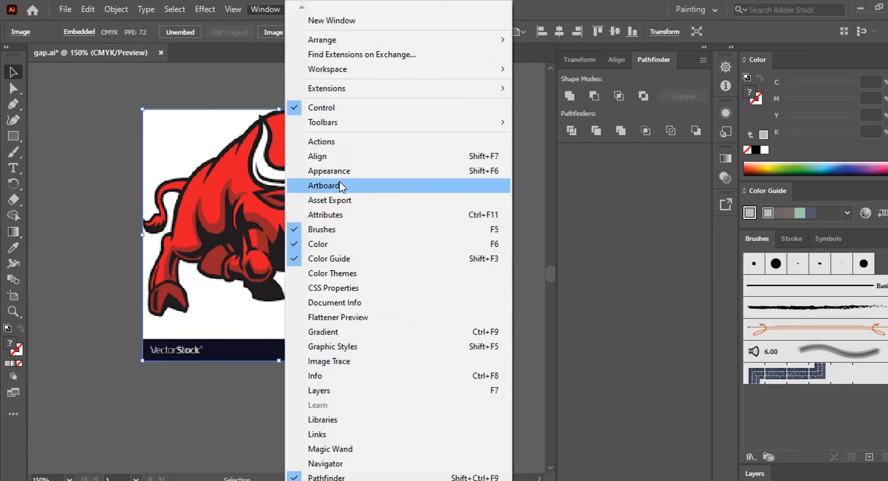
pyautogui.click(337, 362)
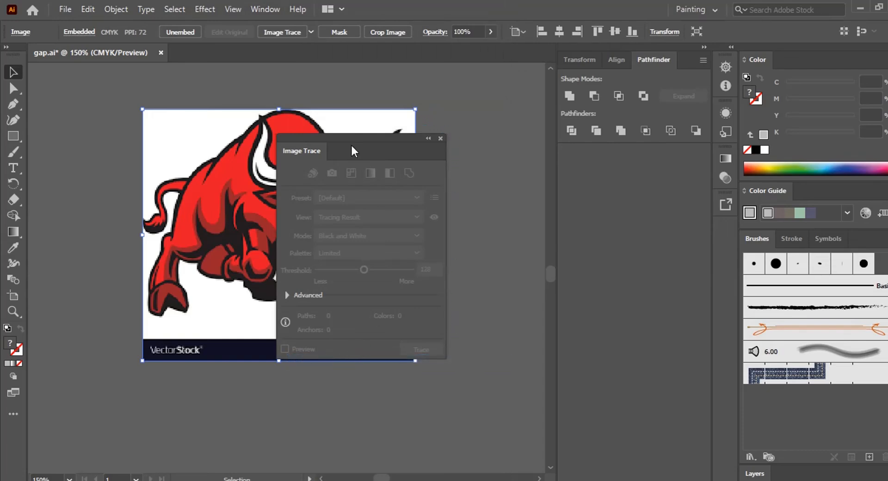
pyautogui.moveTo(352, 151)
pyautogui.mouseDown()
pyautogui.moveTo(448, 159)
pyautogui.moveTo(592, 115)
pyautogui.mouseUp()
pyautogui.click(457, 153)
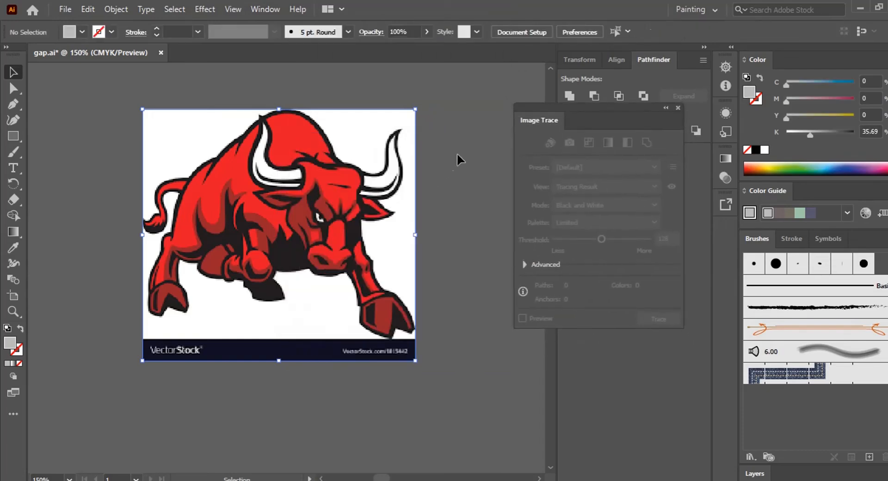
pyautogui.moveTo(459, 146); pyautogui.dragTo(319, 229)
pyautogui.click(579, 167)
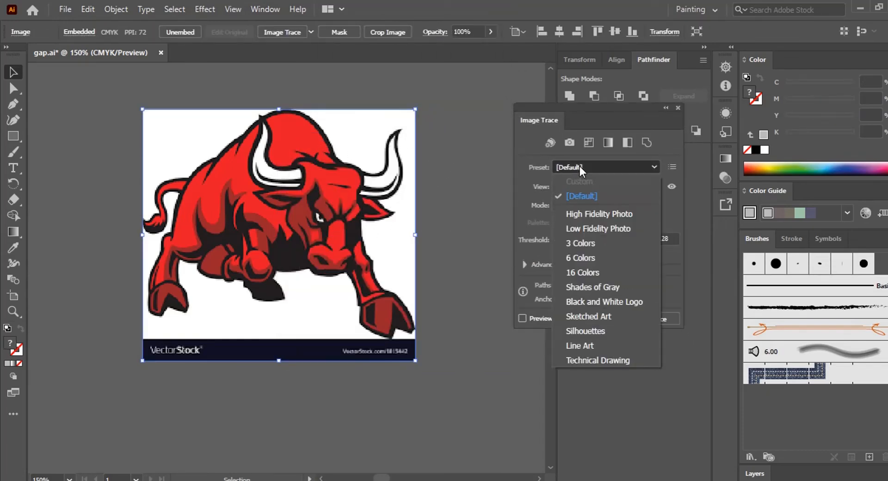
pyautogui.click(578, 217)
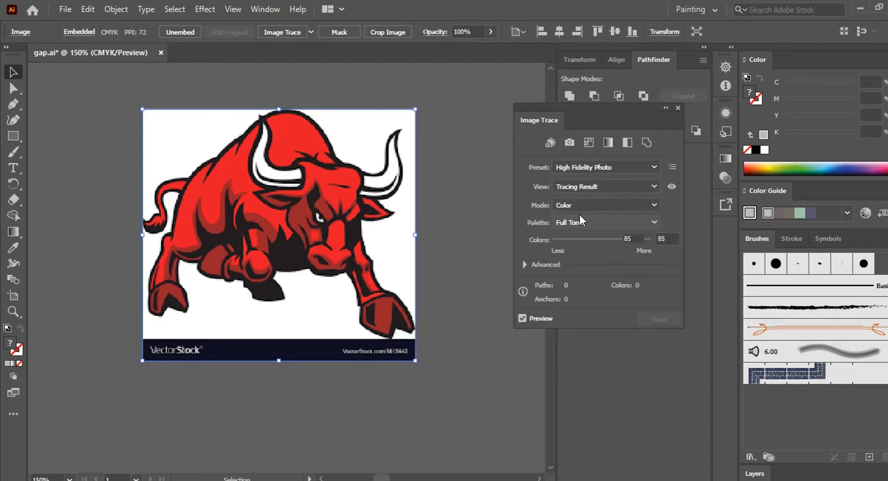
pyautogui.moveTo(628, 240); pyautogui.dragTo(624, 239)
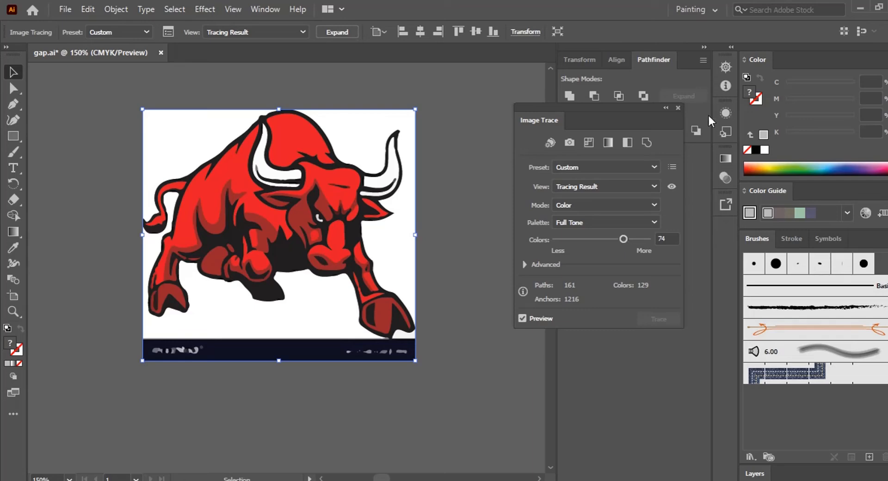
pyautogui.click(679, 108)
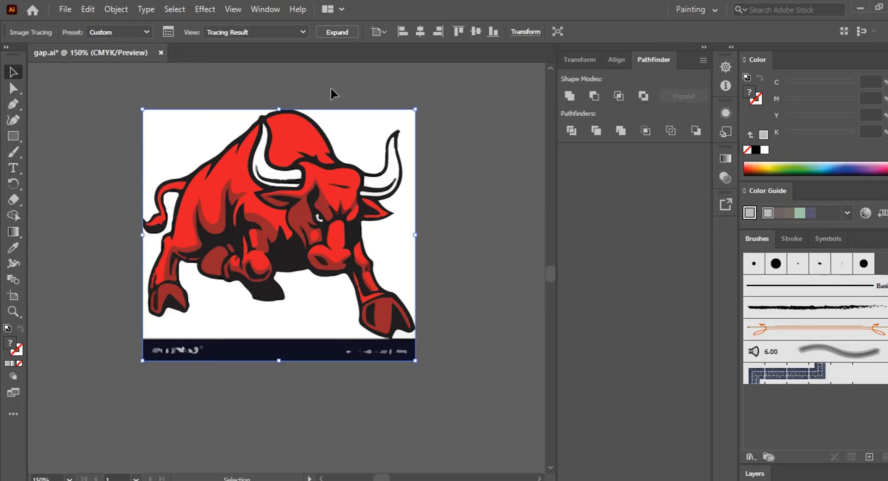
# Expand the tracing result and ungroup it
pyautogui.click(337, 32)
pyautogui.rightClick(331, 135)
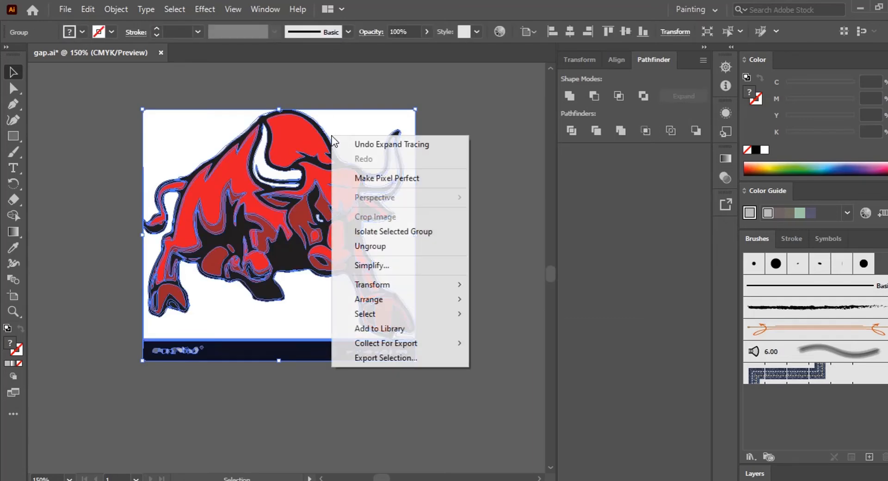
pyautogui.click(370, 246)
# Delete the white background pieces around the traced bull
pyautogui.click(426, 244)
pyautogui.click(397, 245)
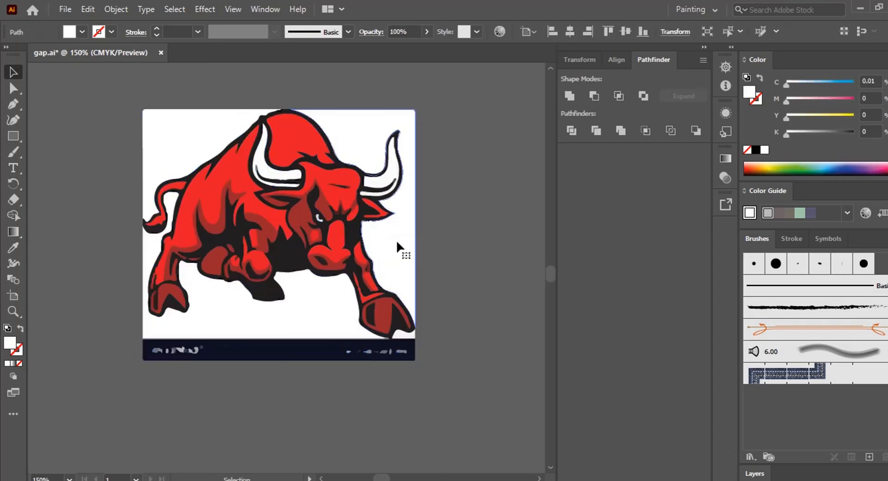
pyautogui.press('Delete')
pyautogui.click(194, 114)
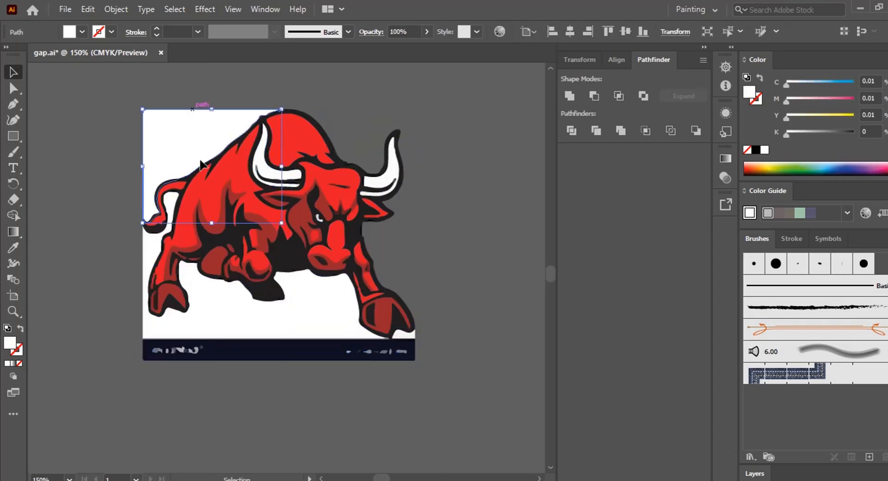
pyautogui.press('Delete')
pyautogui.click(223, 320)
pyautogui.press('Delete')
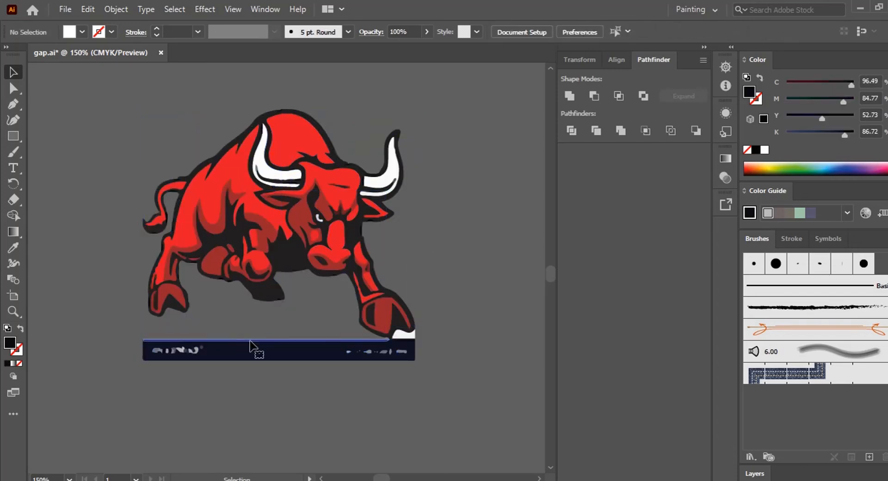
# Delete the VectorStock watermark bar and its leftover fragments below the bull
pyautogui.moveTo(321, 397); pyautogui.dragTo(345, 388)
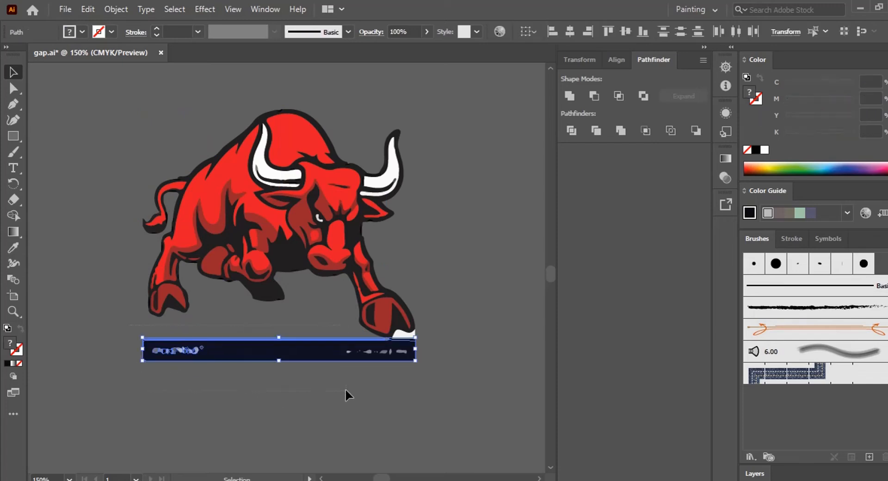
pyautogui.press('Delete')
pyautogui.click(406, 340)
pyautogui.press('Delete')
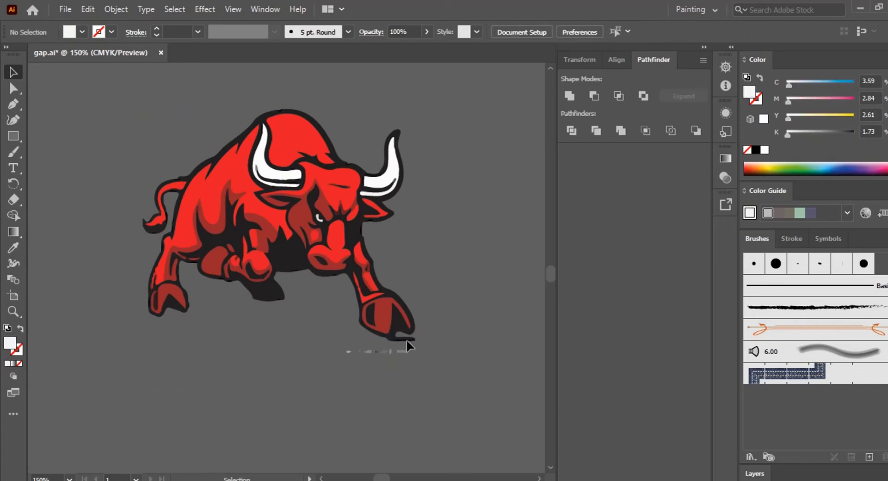
pyautogui.moveTo(426, 348); pyautogui.dragTo(315, 353)
pyautogui.press('Delete')
# Draw a four-sided shape with the Pen tool filling the gap under the bull's front hoof
pyautogui.hscroll(2, 373, 357)
pyautogui.hotkey('ctrl', '=')
pyautogui.hotkey('ctrl', '=')
pyautogui.hotkey('ctrl', '=')
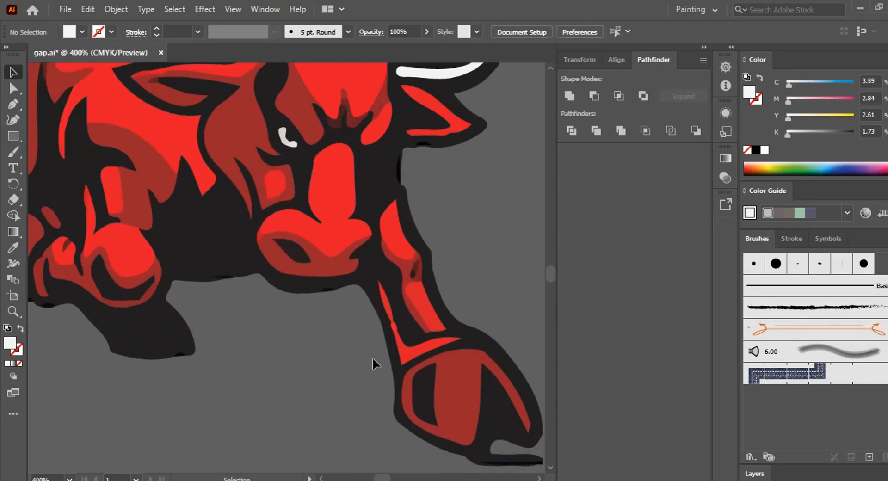
pyautogui.moveTo(373, 358); pyautogui.dragTo(307, 222)
pyautogui.moveTo(398, 327); pyautogui.dragTo(318, 273)
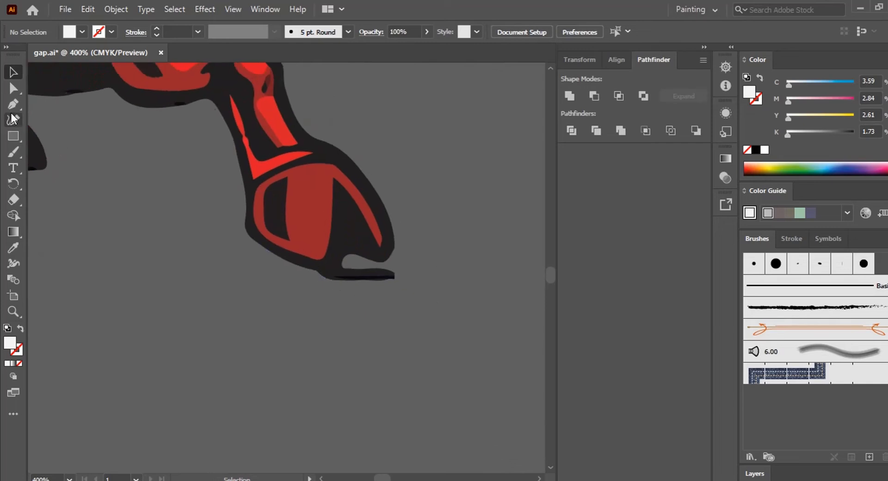
pyautogui.press('p')
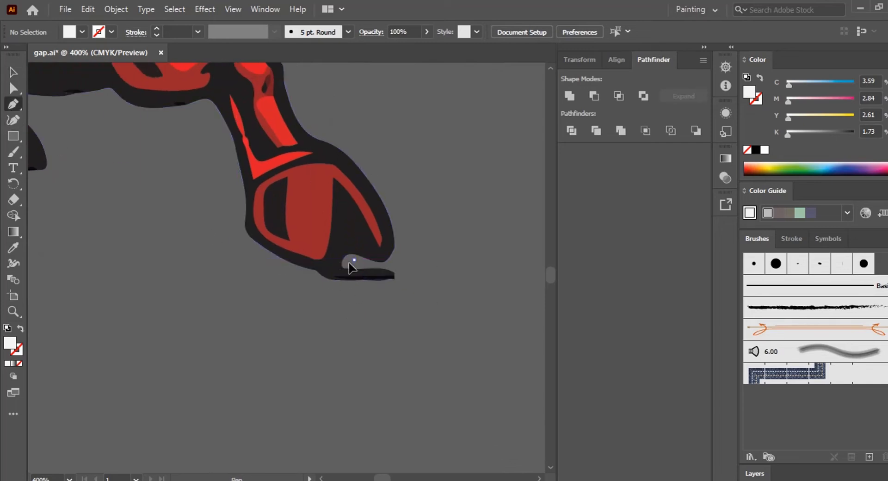
pyautogui.click(354, 259)
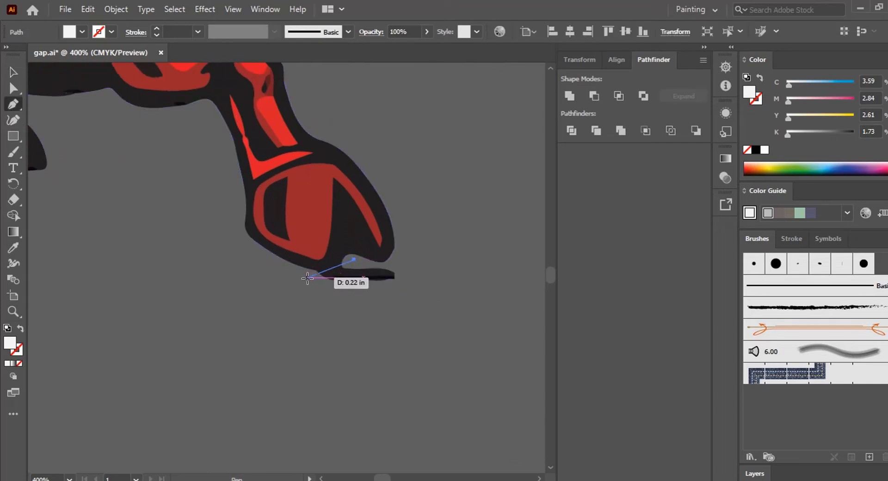
pyautogui.click(307, 277)
pyautogui.click(401, 297)
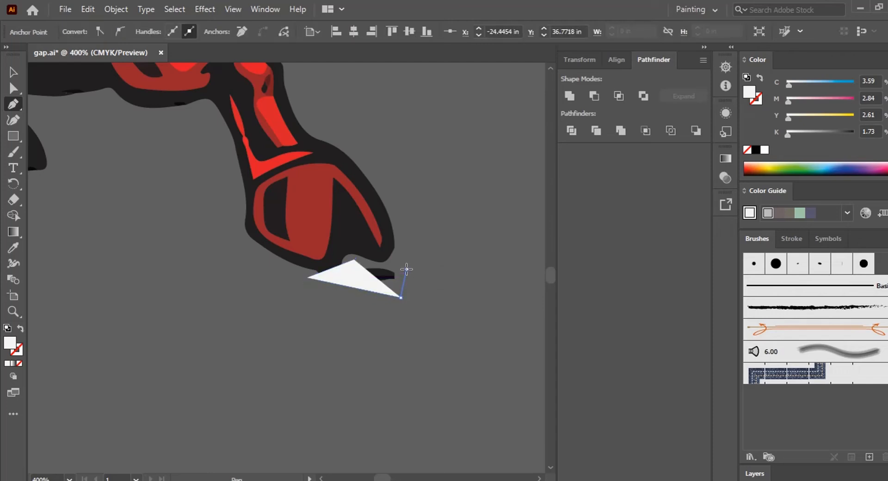
pyautogui.click(405, 272)
pyautogui.click(374, 261)
pyautogui.click(354, 259)
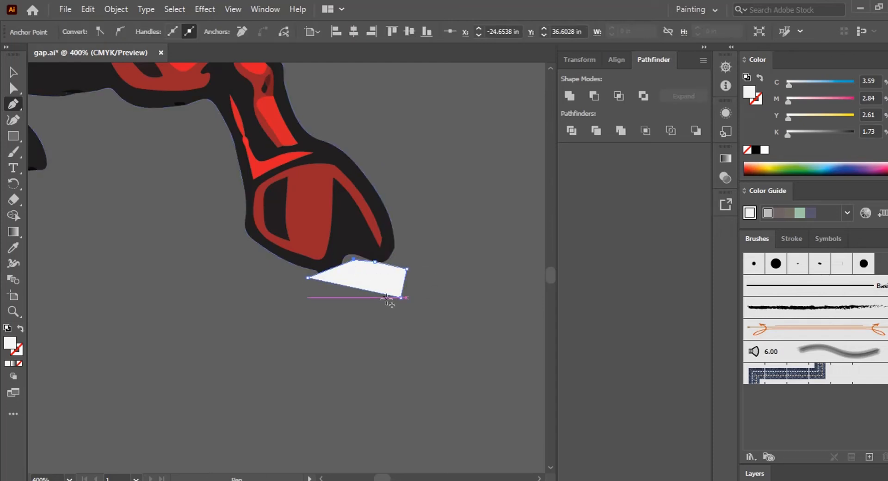
pyautogui.click(15, 72)
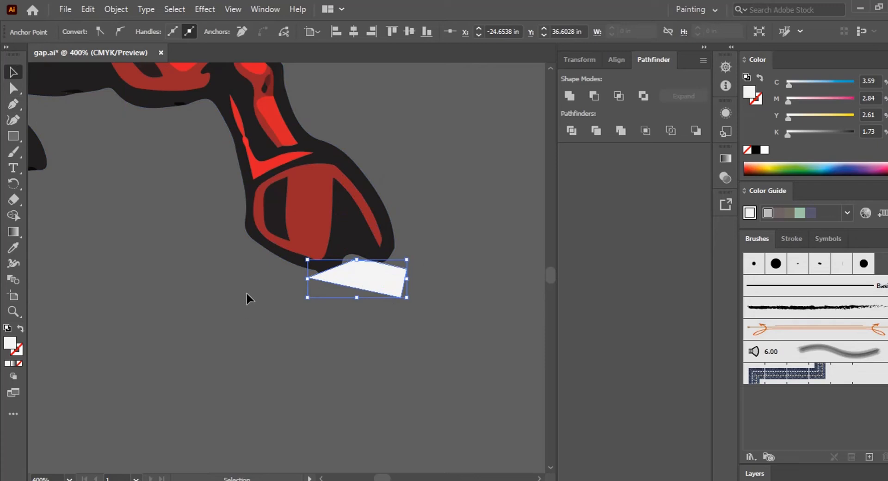
# Merge the filler shape into the bull's front hoof with the Shape Builder tool
pyautogui.moveTo(229, 308); pyautogui.dragTo(451, 212)
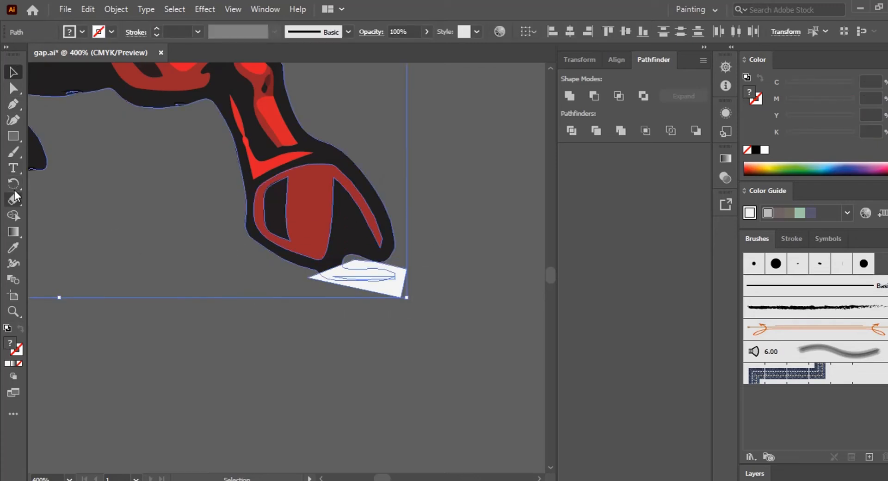
pyautogui.click(14, 217)
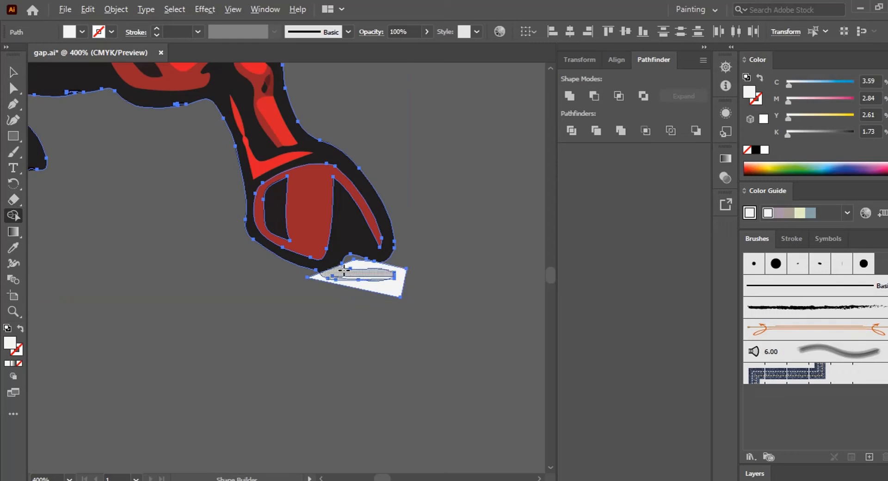
pyautogui.keyDown('alt'); pyautogui.click(373, 279); pyautogui.keyUp('alt')
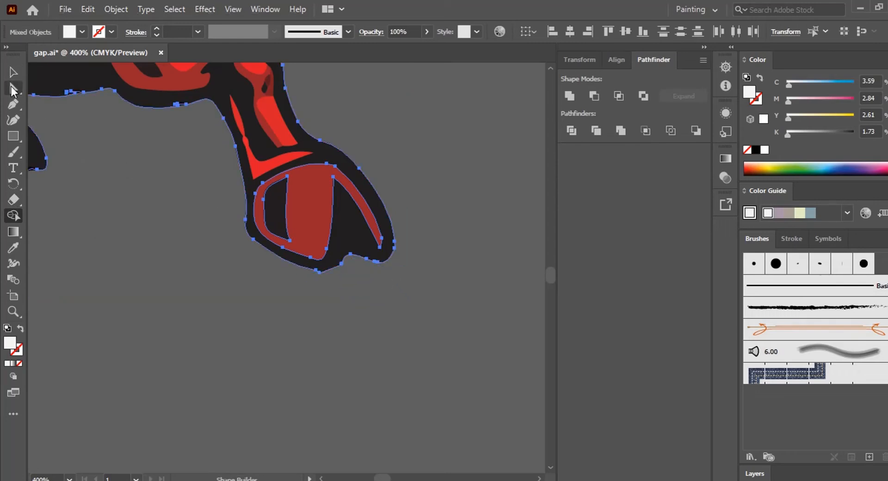
pyautogui.press('v')
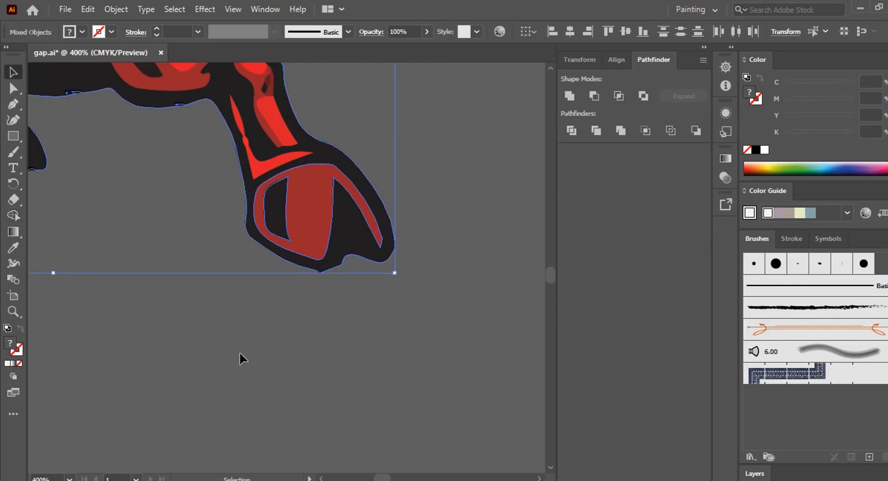
pyautogui.click(231, 313)
# Select the whole traced bull and scale it up to about 7.7 by 6.5 inches
pyautogui.hotkey('ctrl', '1')
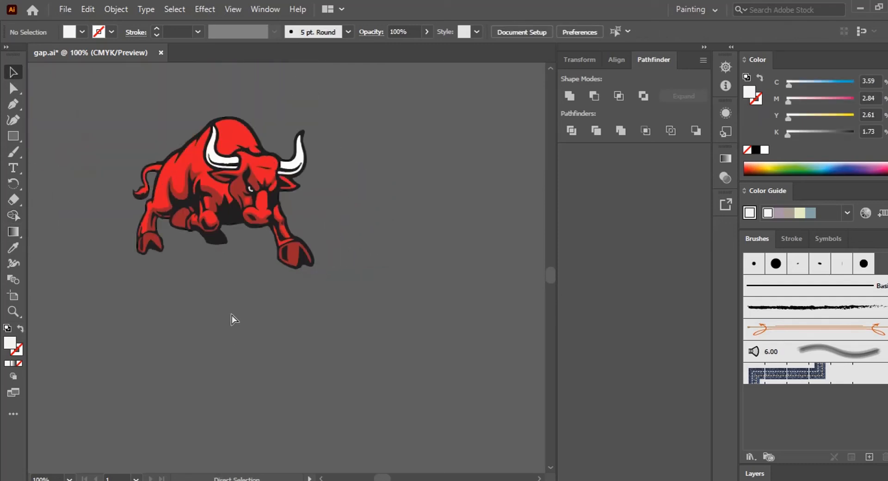
pyautogui.hotkey('ctrl', '-')
pyautogui.moveTo(317, 297); pyautogui.dragTo(265, 304)
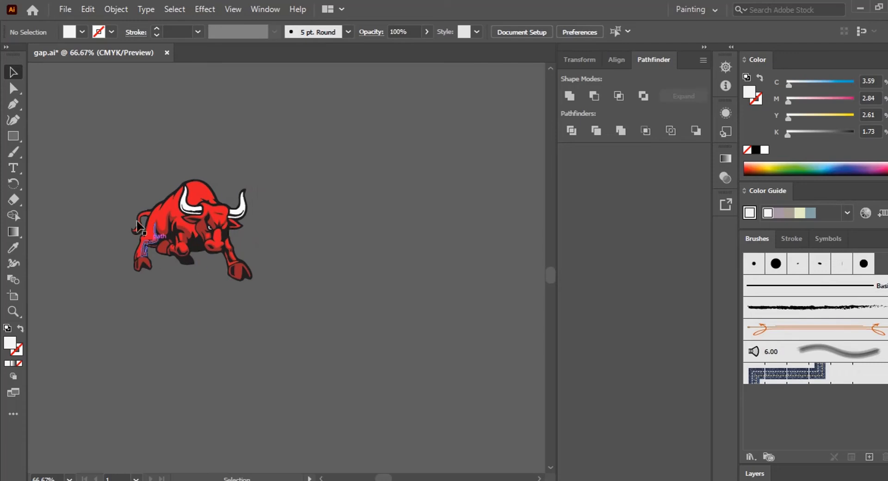
pyautogui.moveTo(105, 162); pyautogui.dragTo(208, 361)
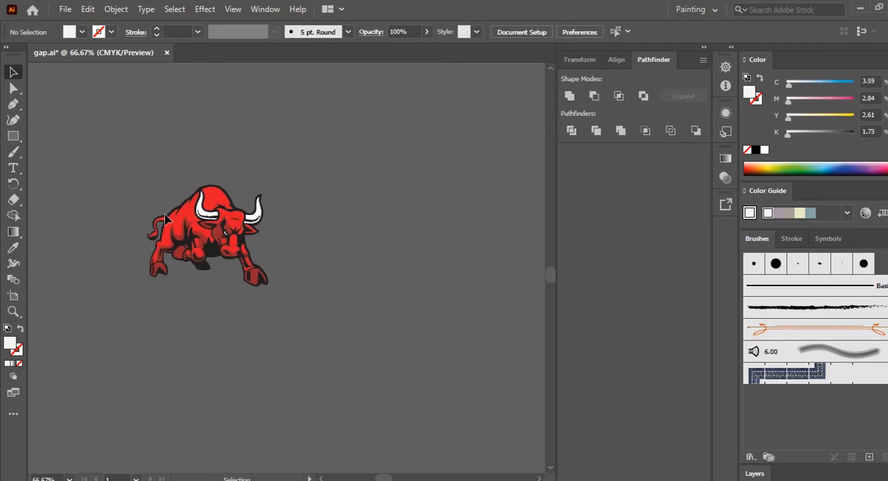
pyautogui.moveTo(132, 198); pyautogui.dragTo(351, 366)
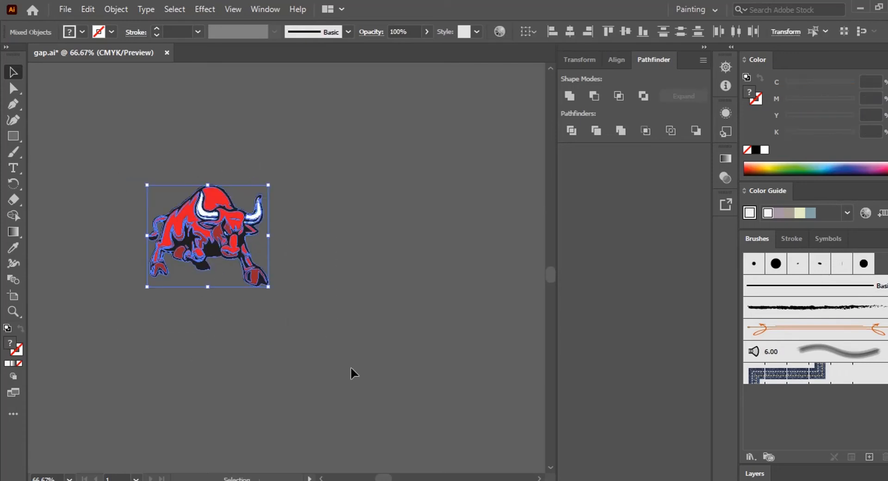
pyautogui.click(343, 366)
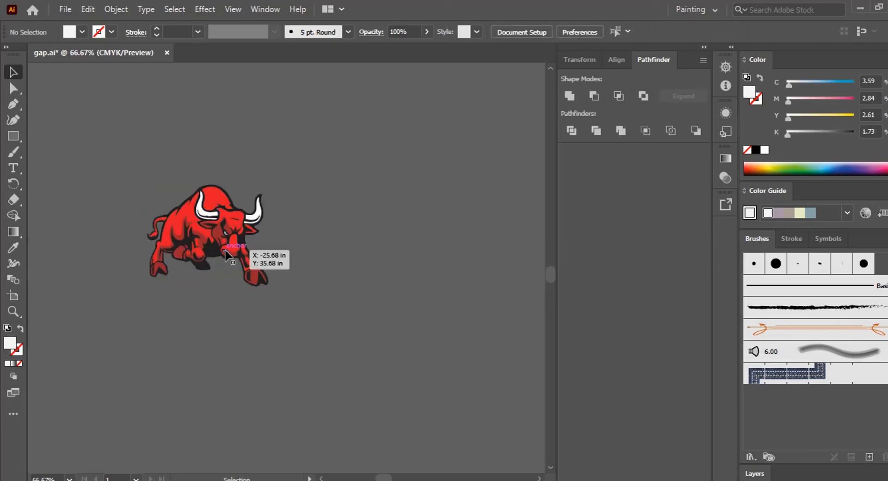
pyautogui.click(226, 256)
pyautogui.moveTo(266, 239); pyautogui.dragTo(353, 292)
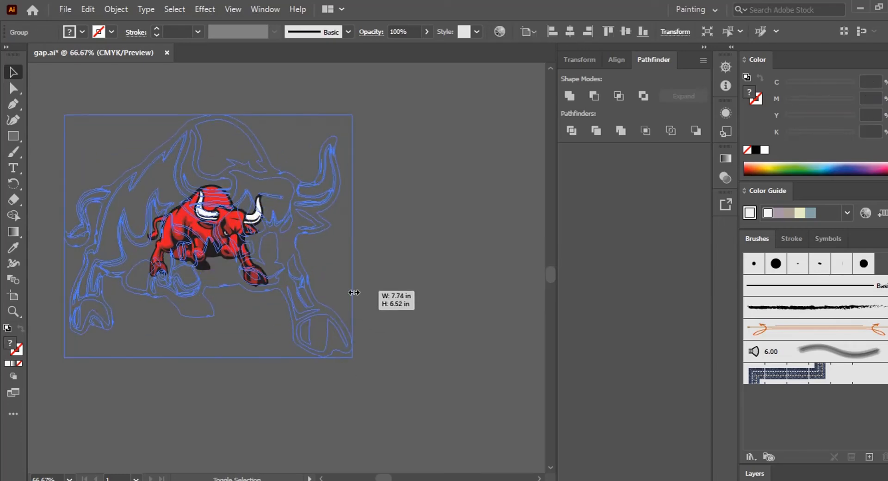
pyautogui.click(424, 288)
# Move the bull logo onto the chest area of the front jersey piece and adjust its position
pyautogui.hotkey('ctrl', '-')
pyautogui.hotkey('ctrl', '-')
pyautogui.hotkey('ctrl', '-')
pyautogui.hotkey('ctrl', '-')
pyautogui.hotkey('ctrl', '-')
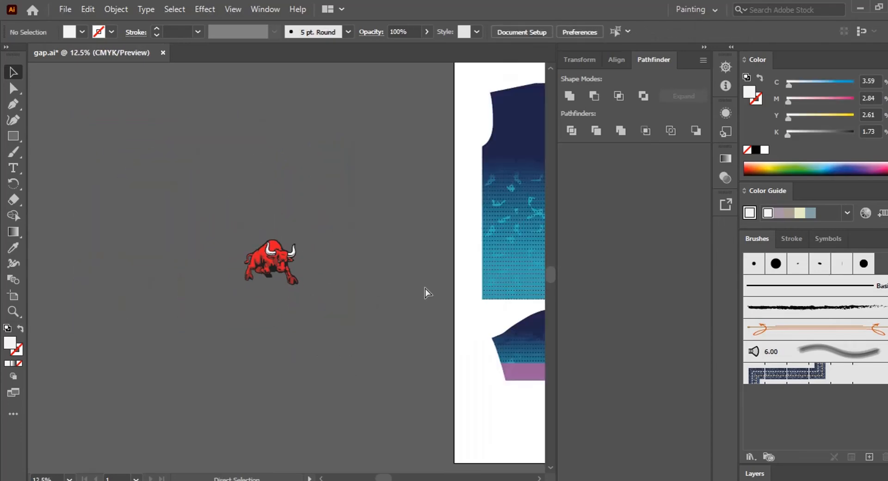
pyautogui.moveTo(426, 289); pyautogui.dragTo(357, 344)
pyautogui.moveTo(201, 330); pyautogui.dragTo(301, 312)
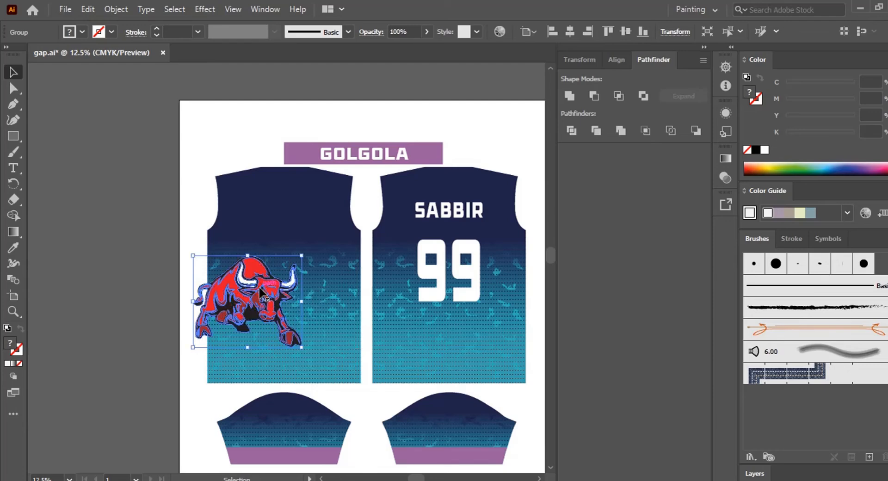
pyautogui.moveTo(259, 289); pyautogui.dragTo(295, 281)
pyautogui.hotkey('ctrl', '-')
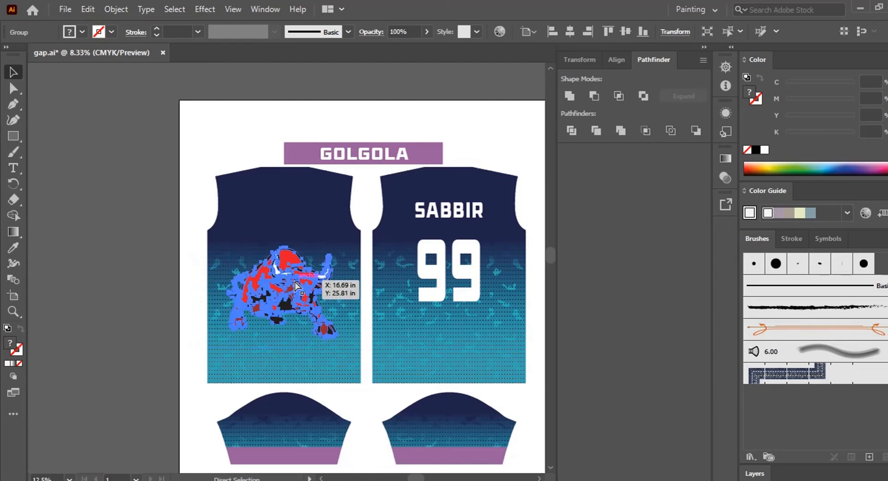
pyautogui.hotkey('ctrl', '+')
pyautogui.hotkey('ctrl', '+')
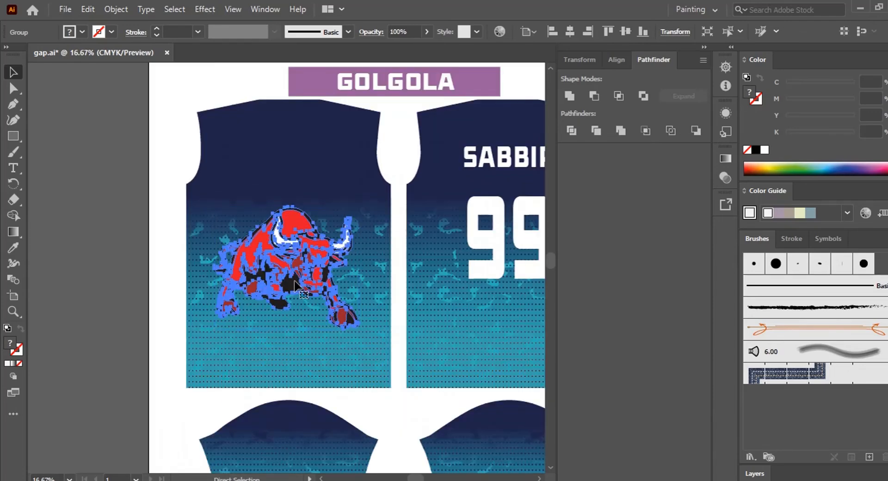
pyautogui.hotkey('ctrl', '+')
pyautogui.moveTo(311, 284); pyautogui.dragTo(330, 313)
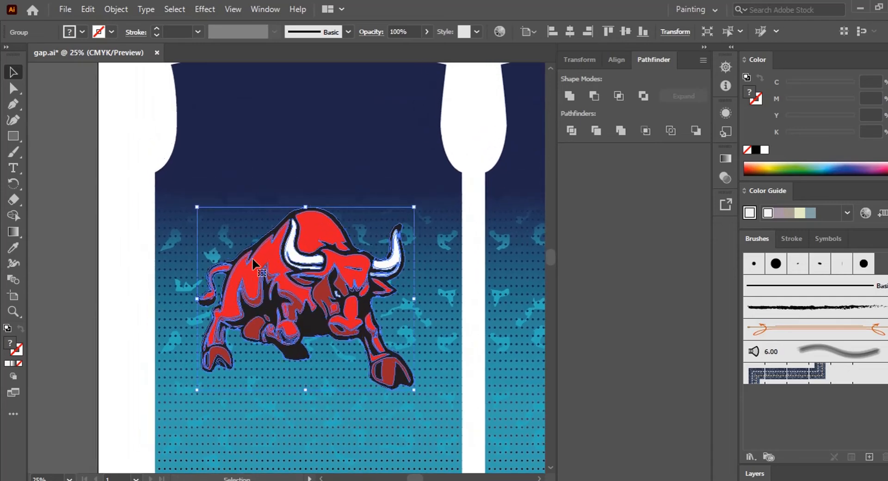
pyautogui.click(119, 205)
pyautogui.moveTo(344, 282); pyautogui.dragTo(345, 315)
pyautogui.click(145, 198)
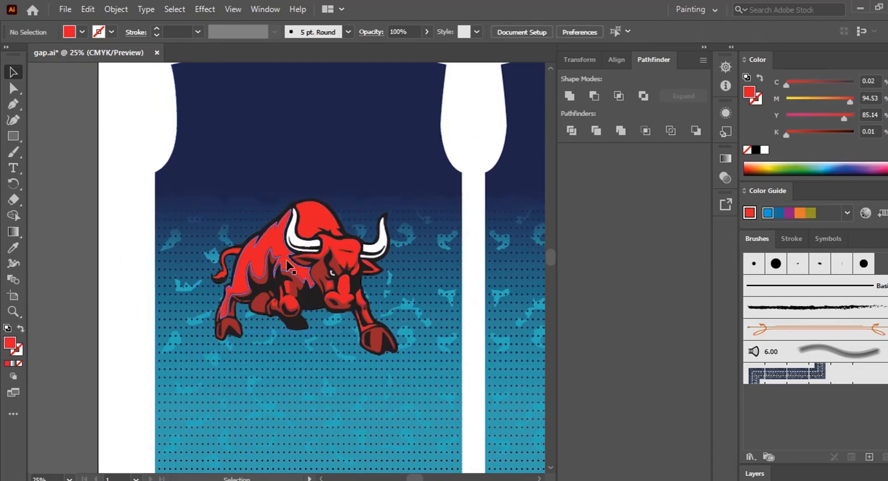
# Set the bull logo's opacity to 80%
pyautogui.click(287, 264)
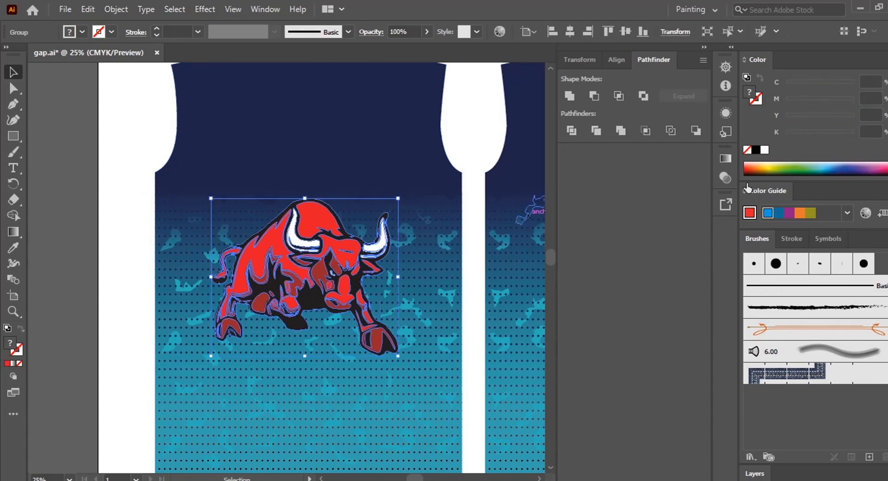
pyautogui.click(724, 176)
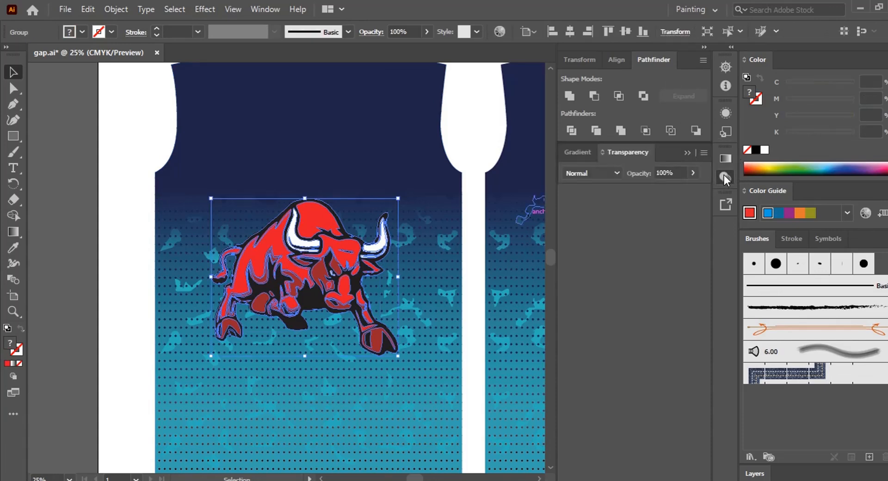
pyautogui.click(680, 172)
pyautogui.write('50')
pyautogui.press('Return')
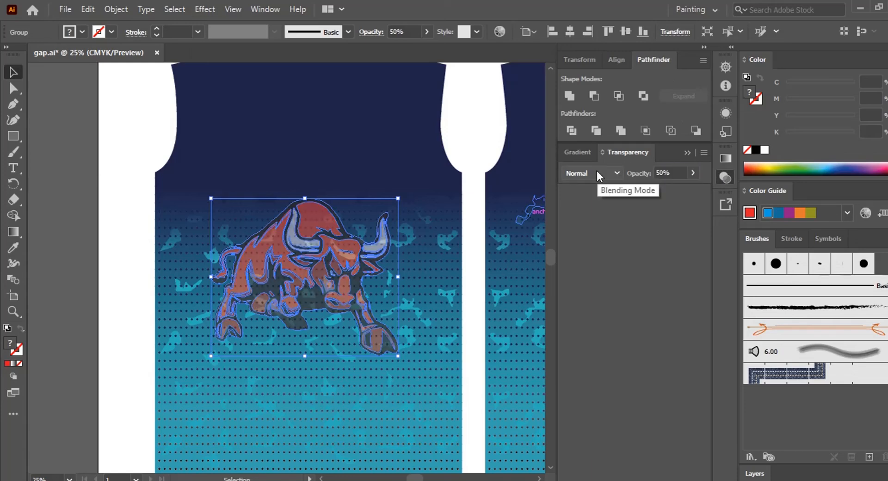
pyautogui.click(667, 173)
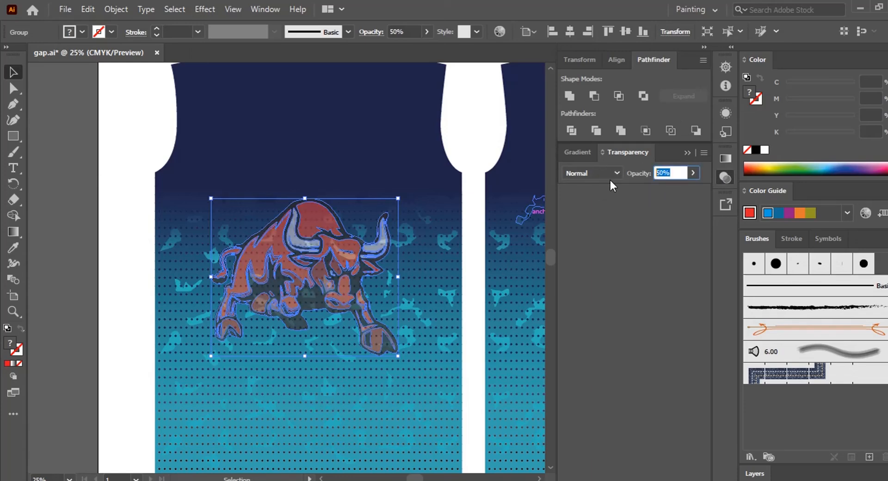
pyautogui.write('60')
pyautogui.press('Return')
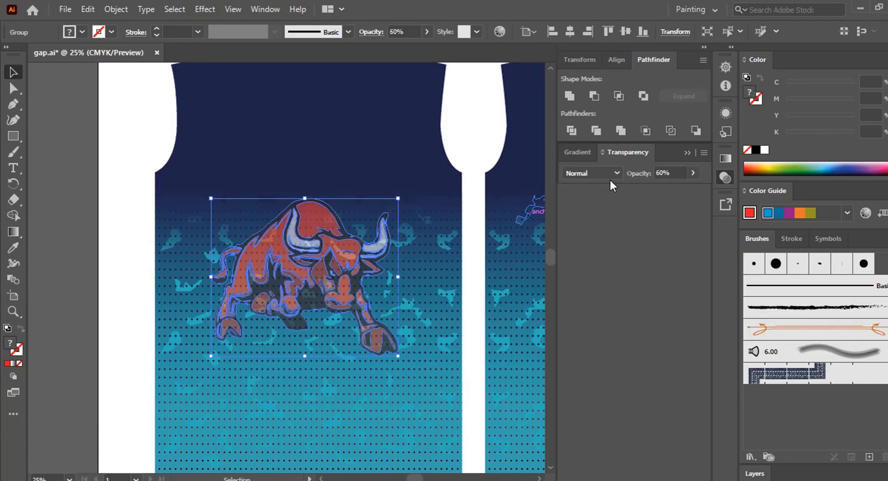
pyautogui.click(639, 174)
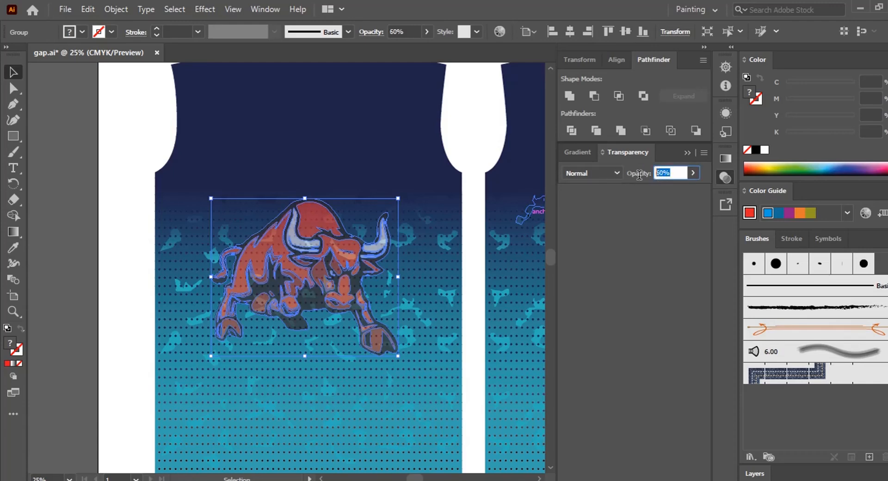
pyautogui.write('80')
pyautogui.press('Return')
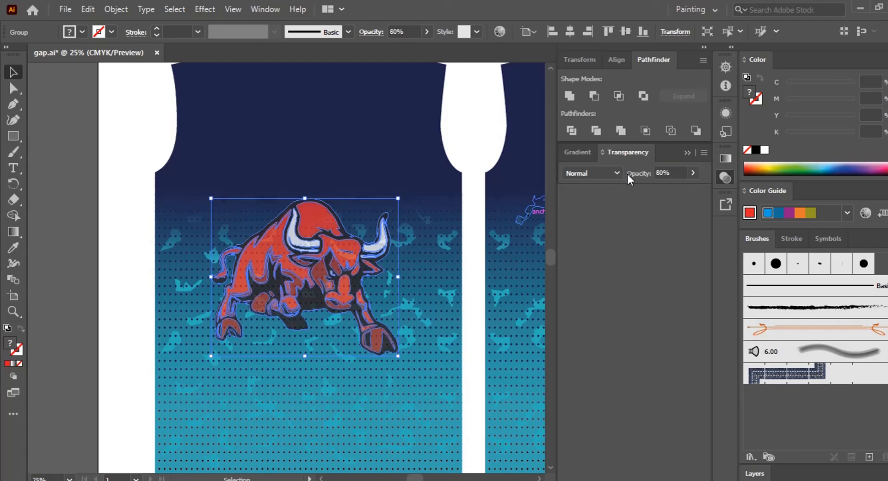
pyautogui.click(82, 295)
# Select the bull logo together with the front jersey piece and group them
pyautogui.moveTo(297, 328); pyautogui.dragTo(278, 252)
pyautogui.hotkey('ctrl', '-')
pyautogui.hotkey('ctrl', '-')
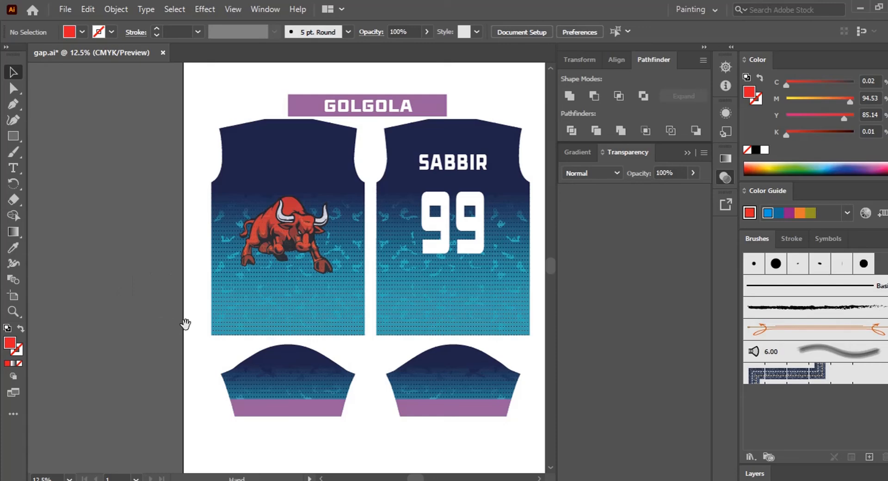
pyautogui.moveTo(184, 321); pyautogui.dragTo(145, 297)
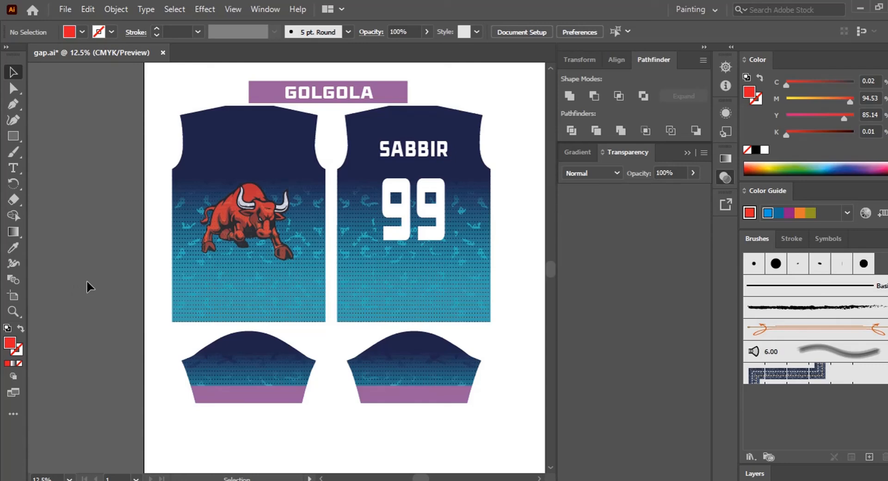
pyautogui.moveTo(162, 293); pyautogui.dragTo(163, 294)
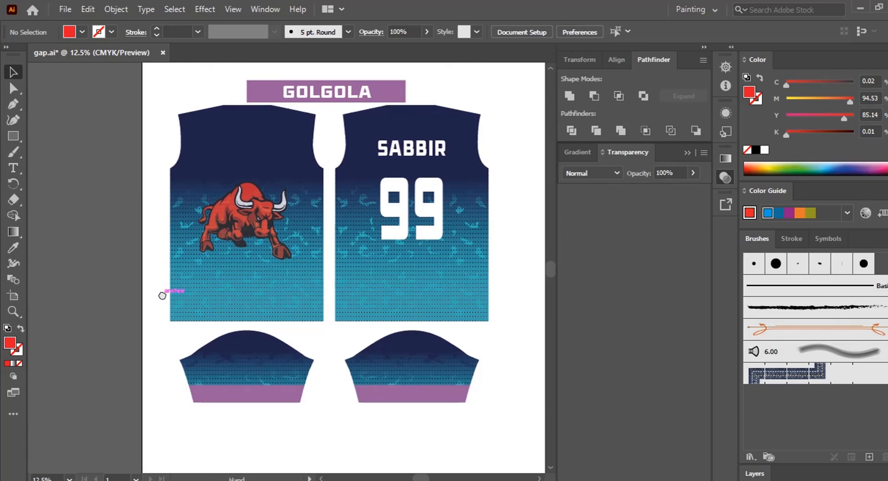
pyautogui.click(296, 265)
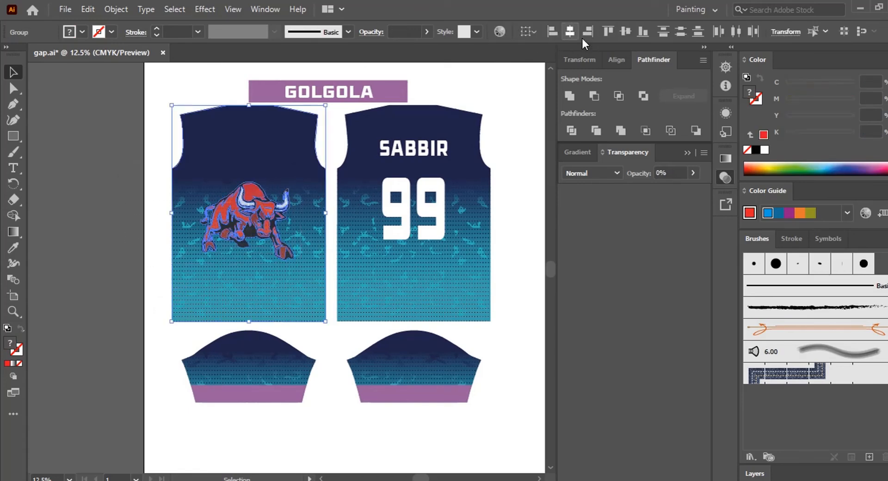
pyautogui.click(626, 34)
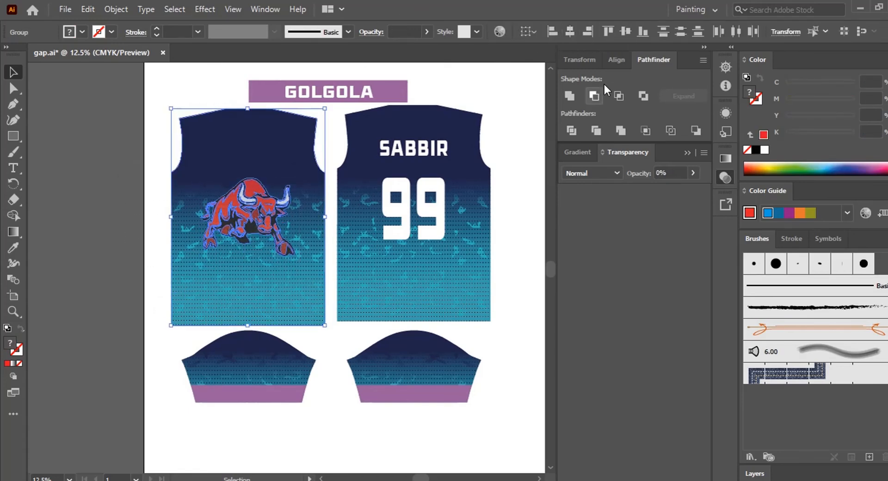
pyautogui.rightClick(276, 186)
pyautogui.click(317, 288)
pyautogui.click(156, 221)
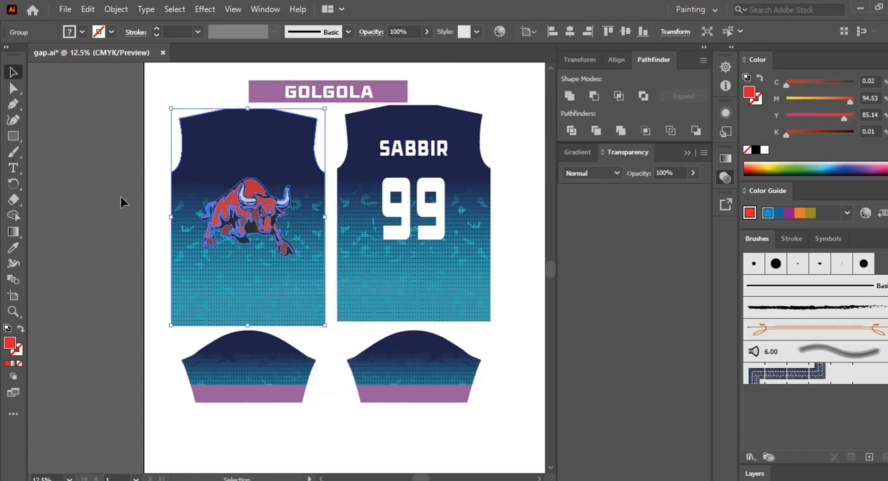
# Align the front and back jersey pieces along their bottom edges
pyautogui.moveTo(123, 184); pyautogui.dragTo(393, 233)
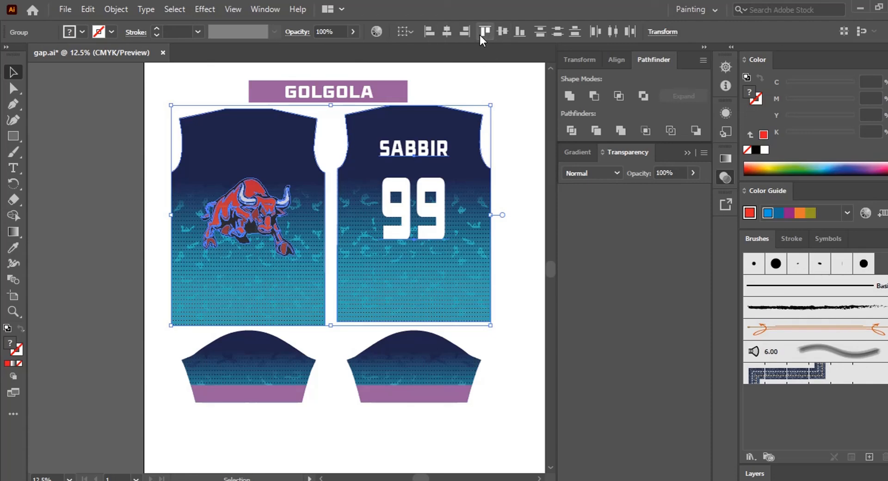
pyautogui.click(520, 31)
pyautogui.click(113, 201)
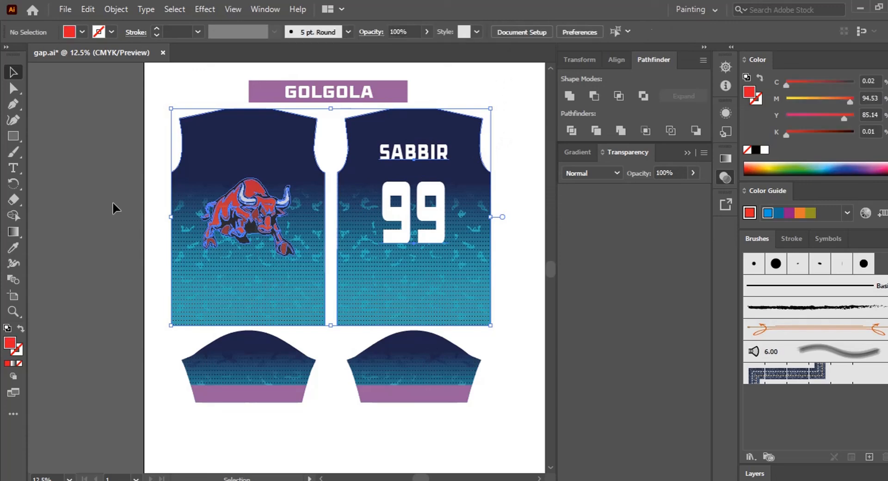